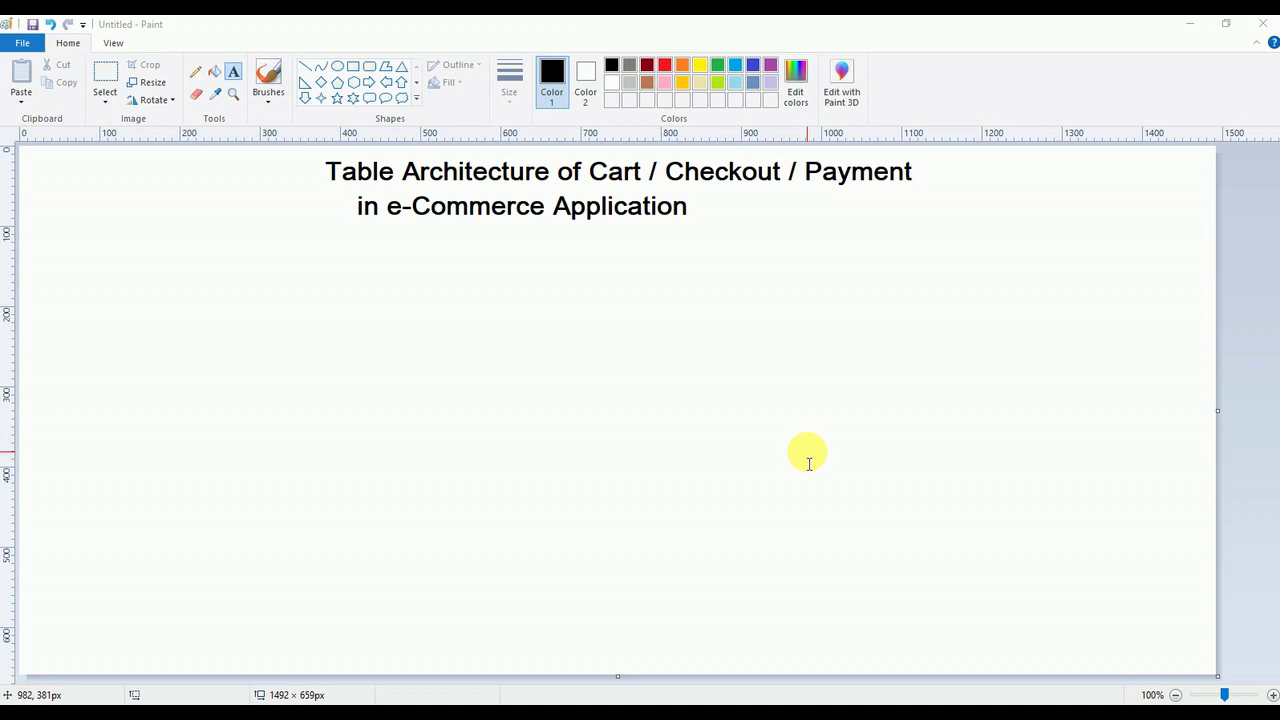
Step: Draw a tall rounded box and a rectangle on the left, then erase both
click(375, 64)
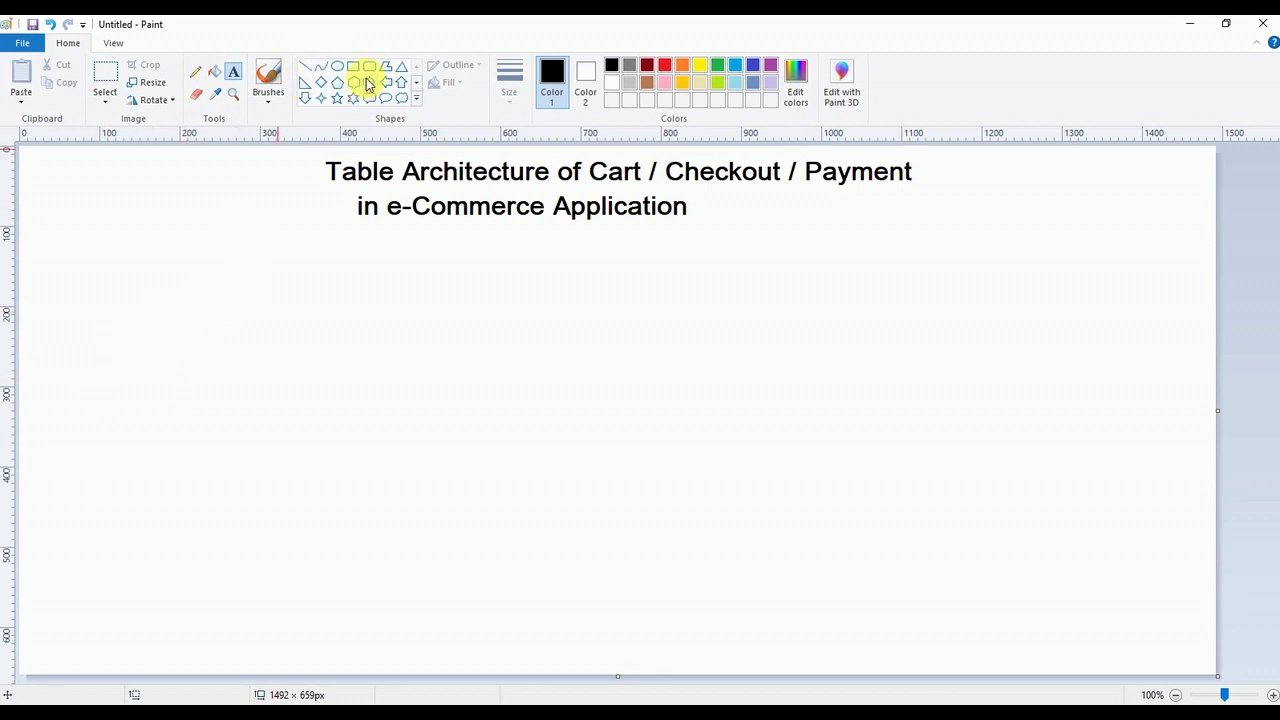
click(367, 68)
mouse_move(214, 355)
mouse_down()
mouse_move(358, 590)
mouse_move(221, 563)
mouse_up()
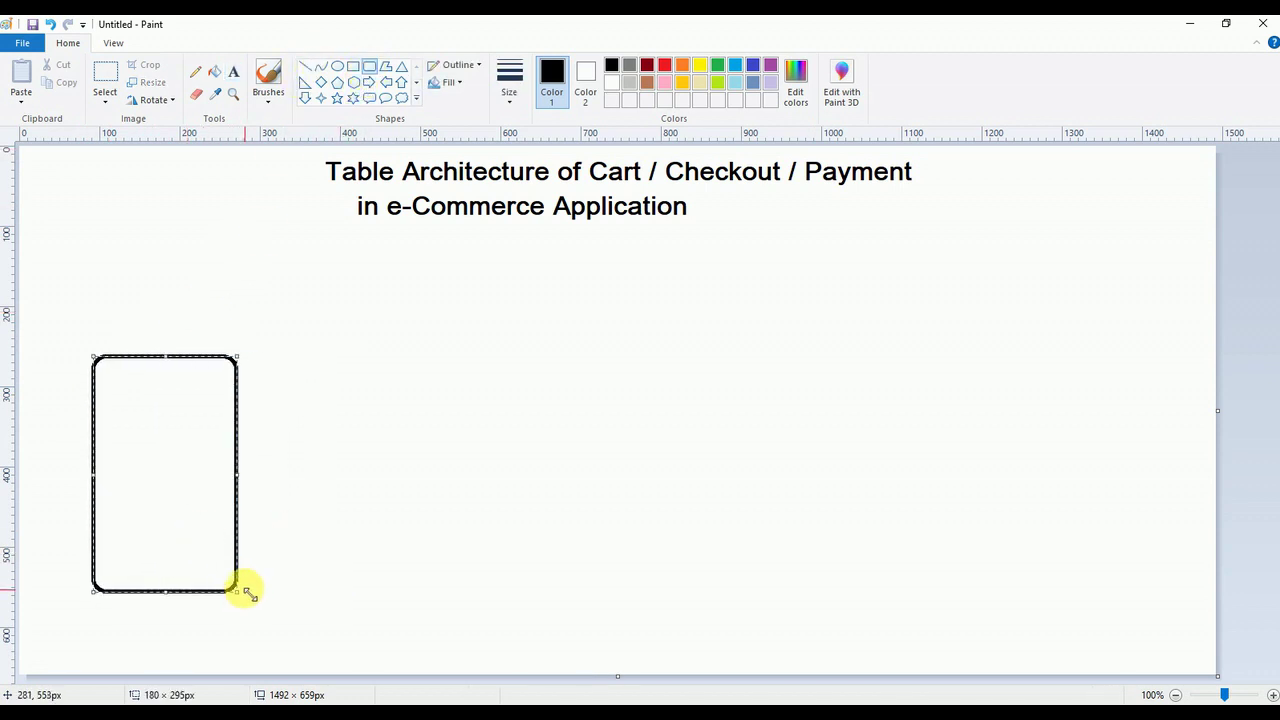
click(353, 66)
drag(322, 297, 589, 440)
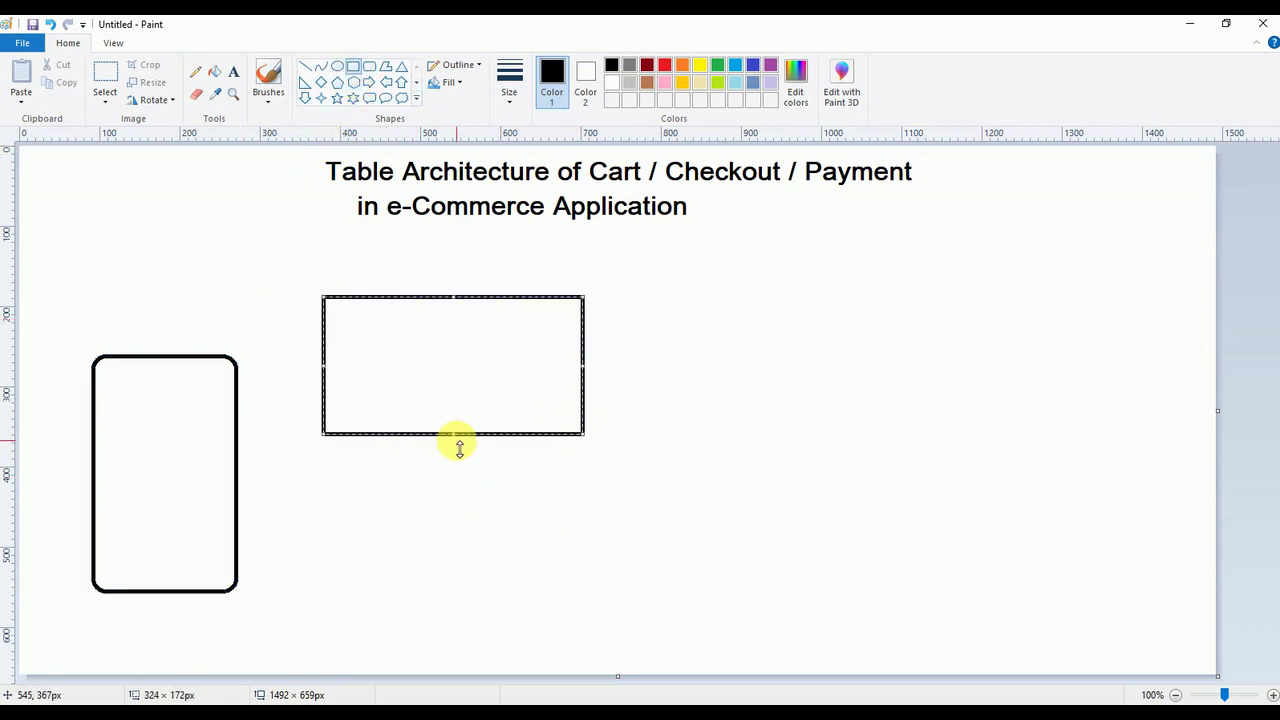
drag(457, 440, 463, 476)
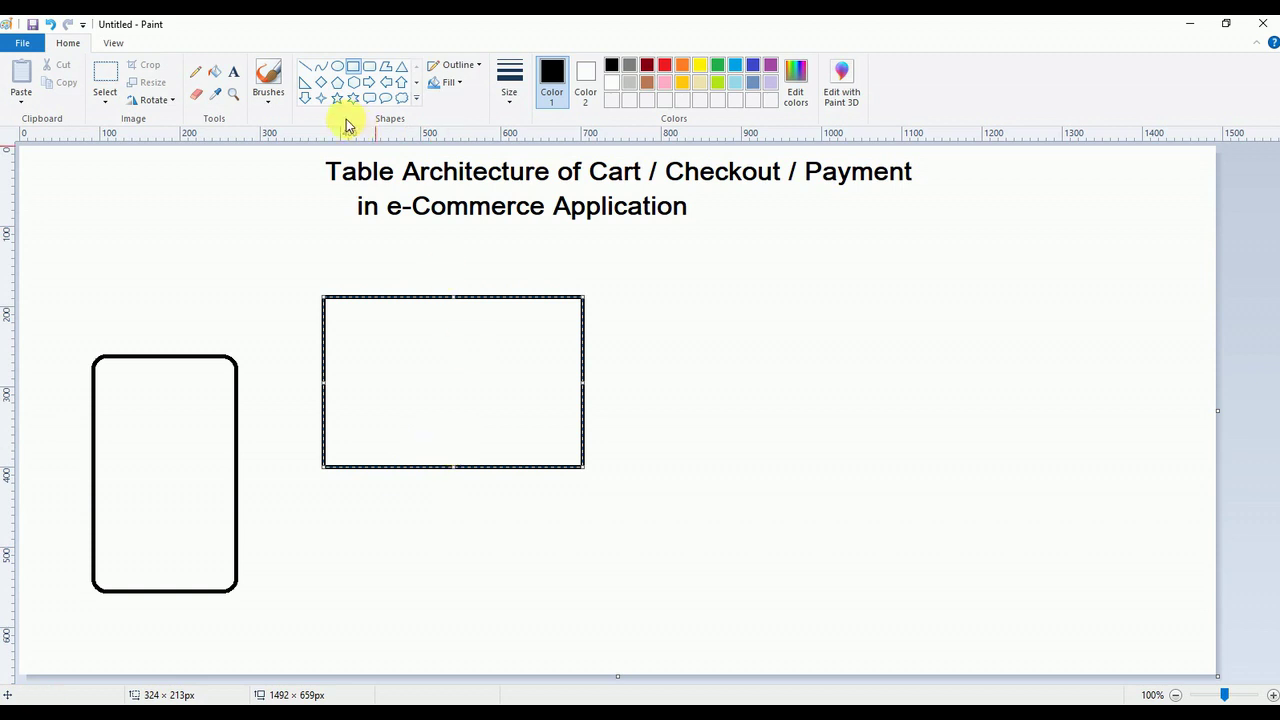
click(101, 78)
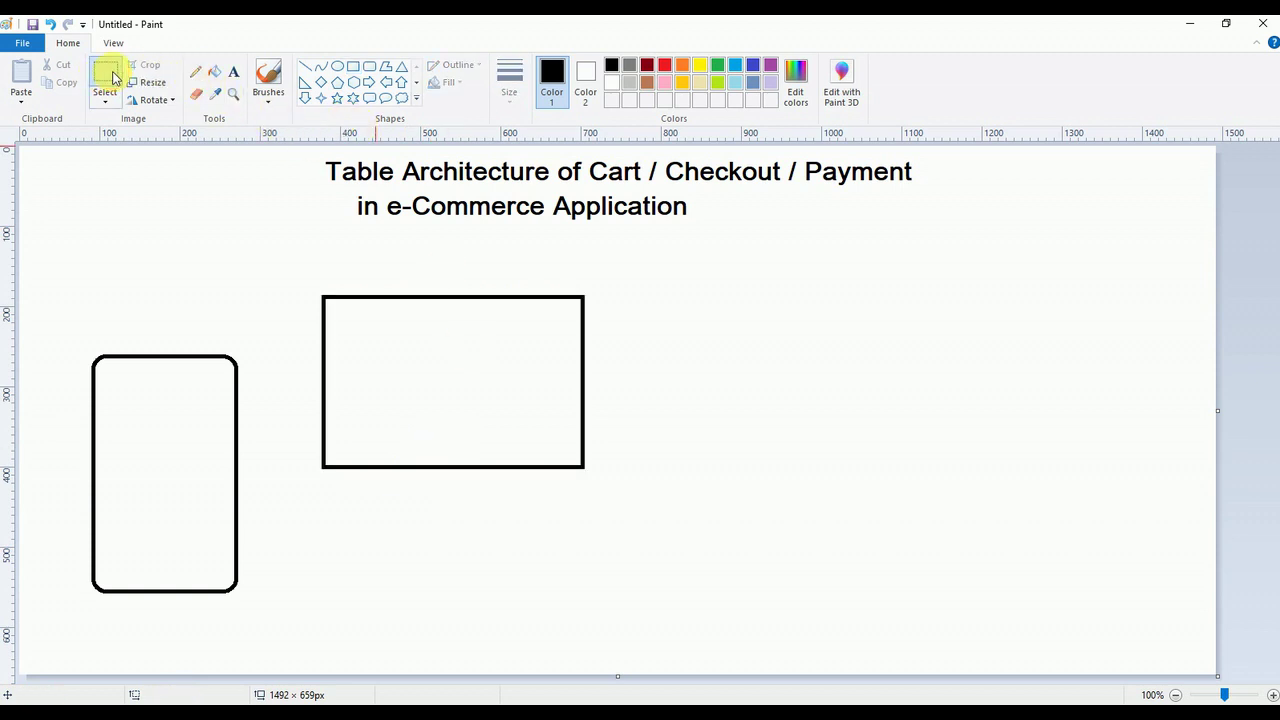
mouse_move(60, 281)
mouse_down()
mouse_move(660, 656)
mouse_move(679, 620)
mouse_up()
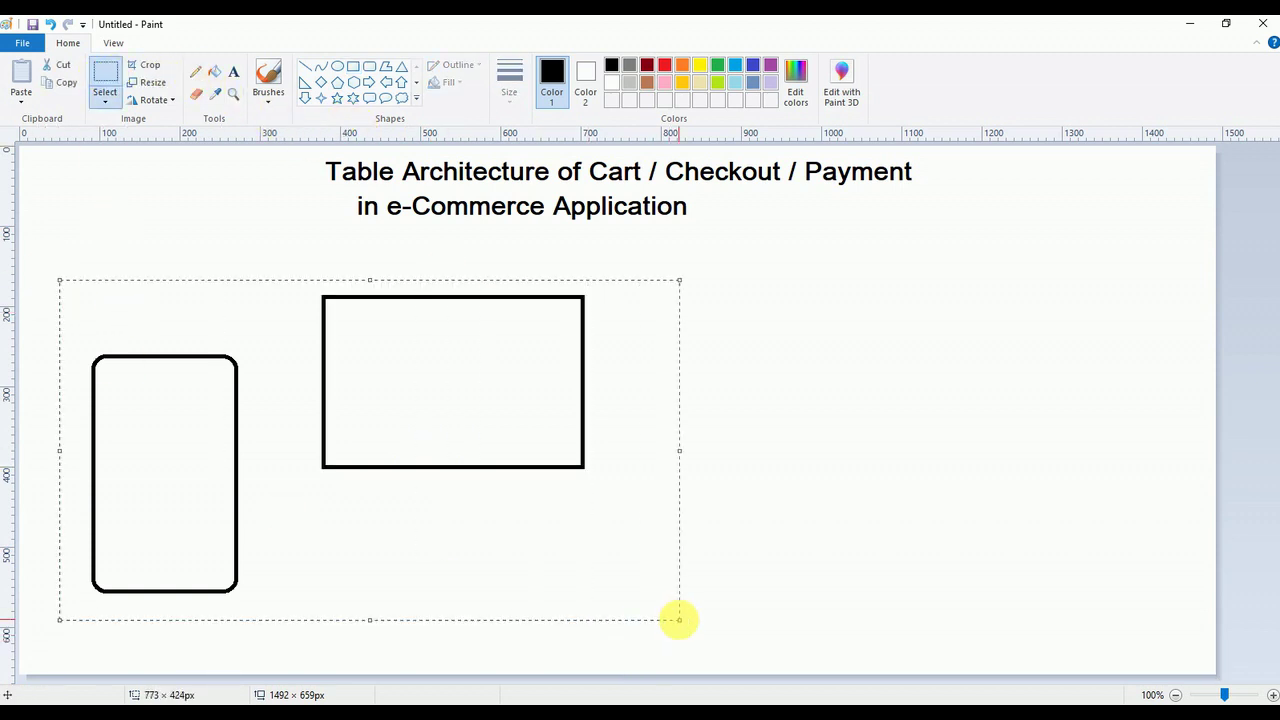
key(Delete)
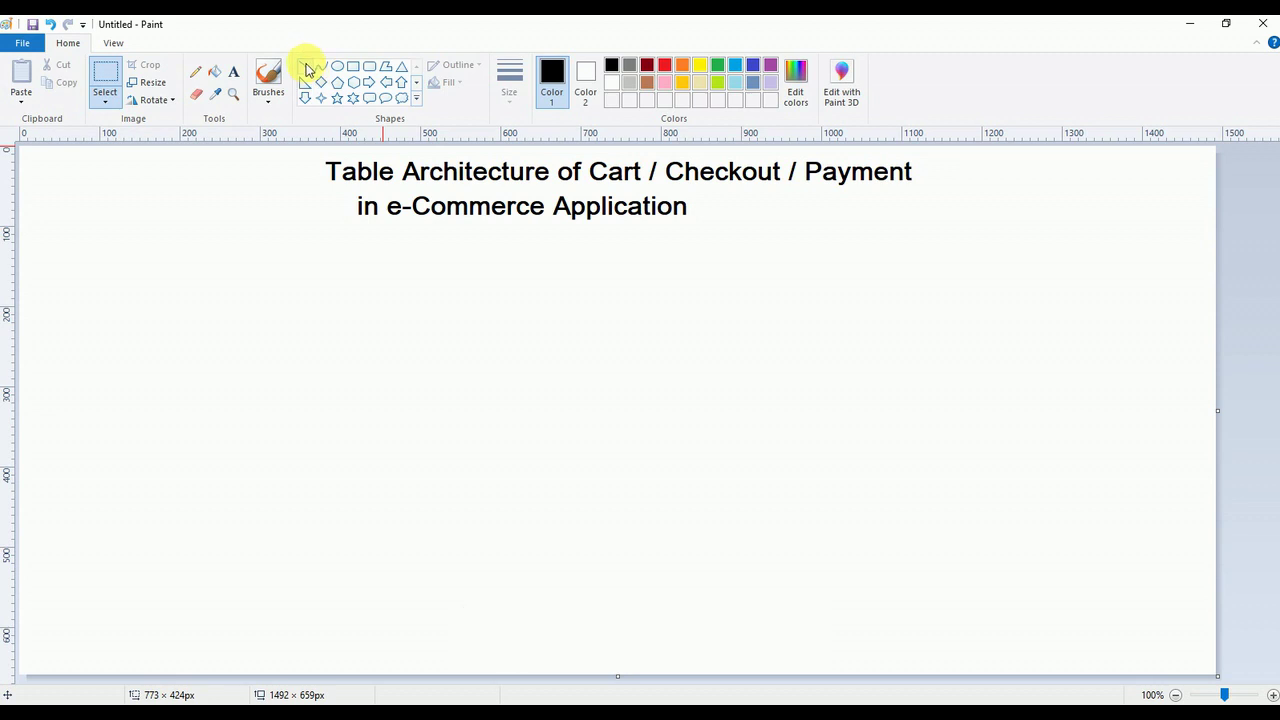
Step: Draw a rectangle at left below the heading, labelled 'Session Cart' above it
click(352, 66)
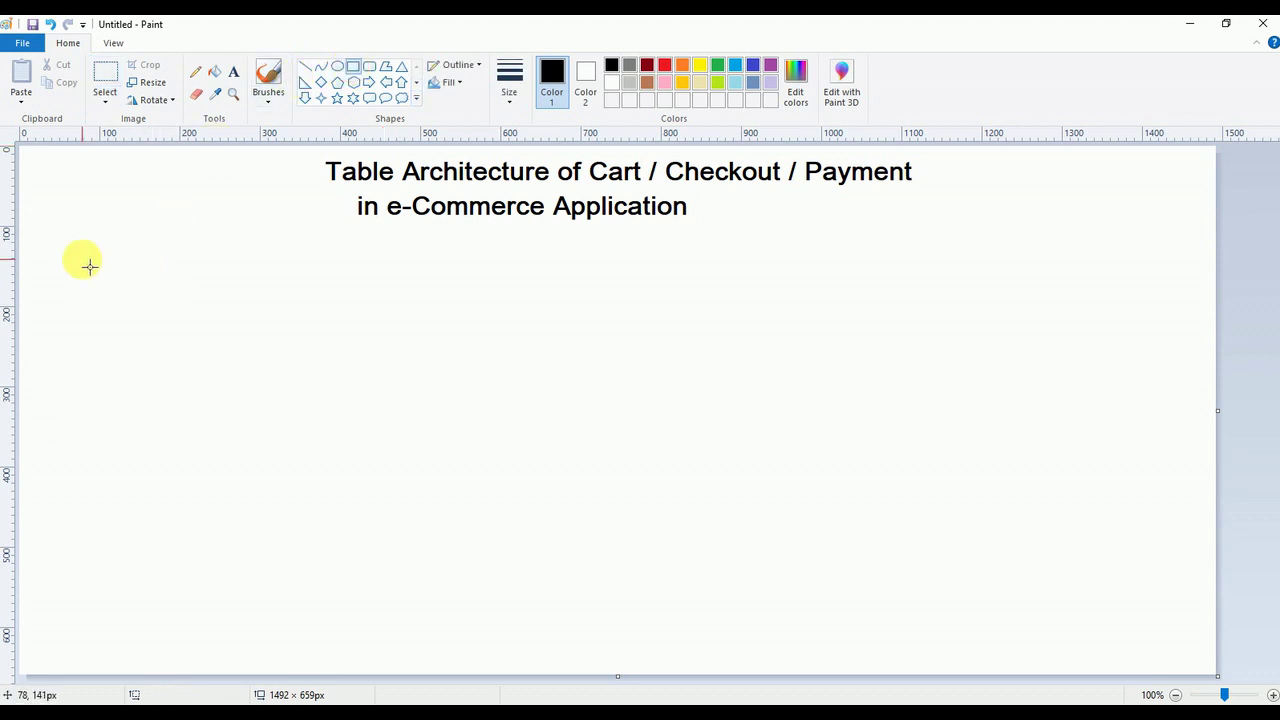
drag(82, 260, 298, 368)
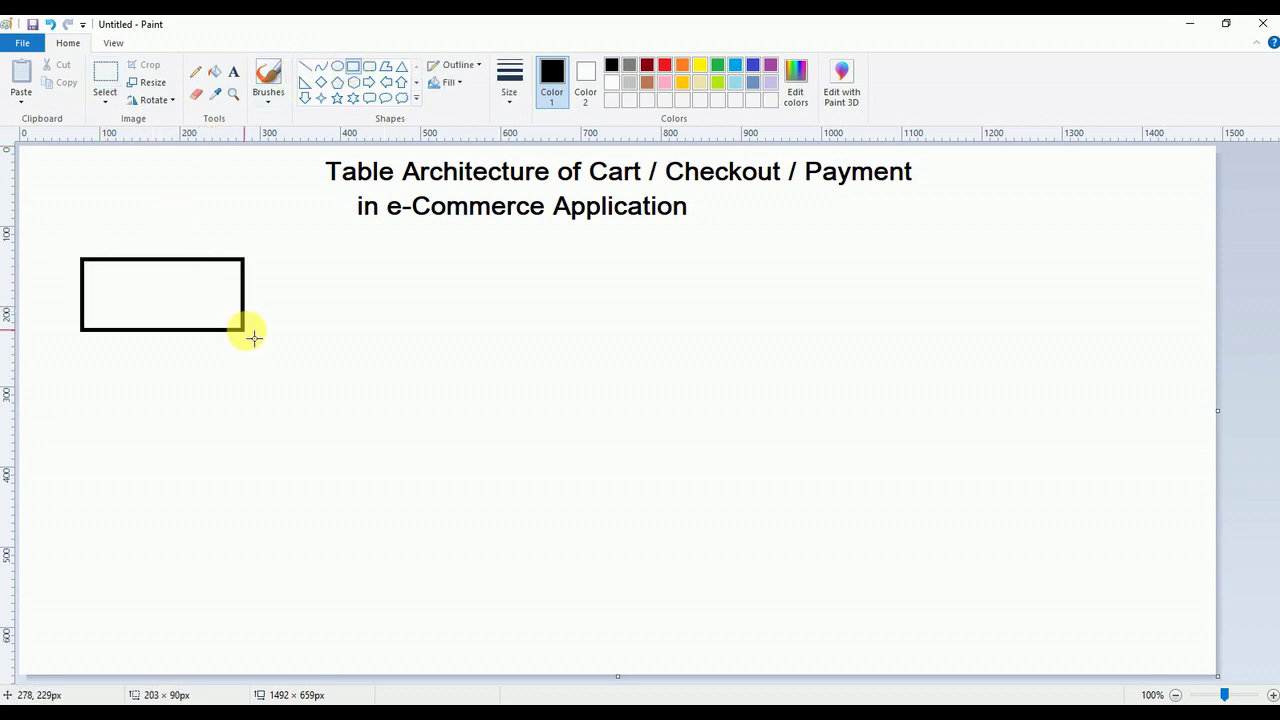
click(235, 75)
drag(97, 230, 125, 245)
text(Se)
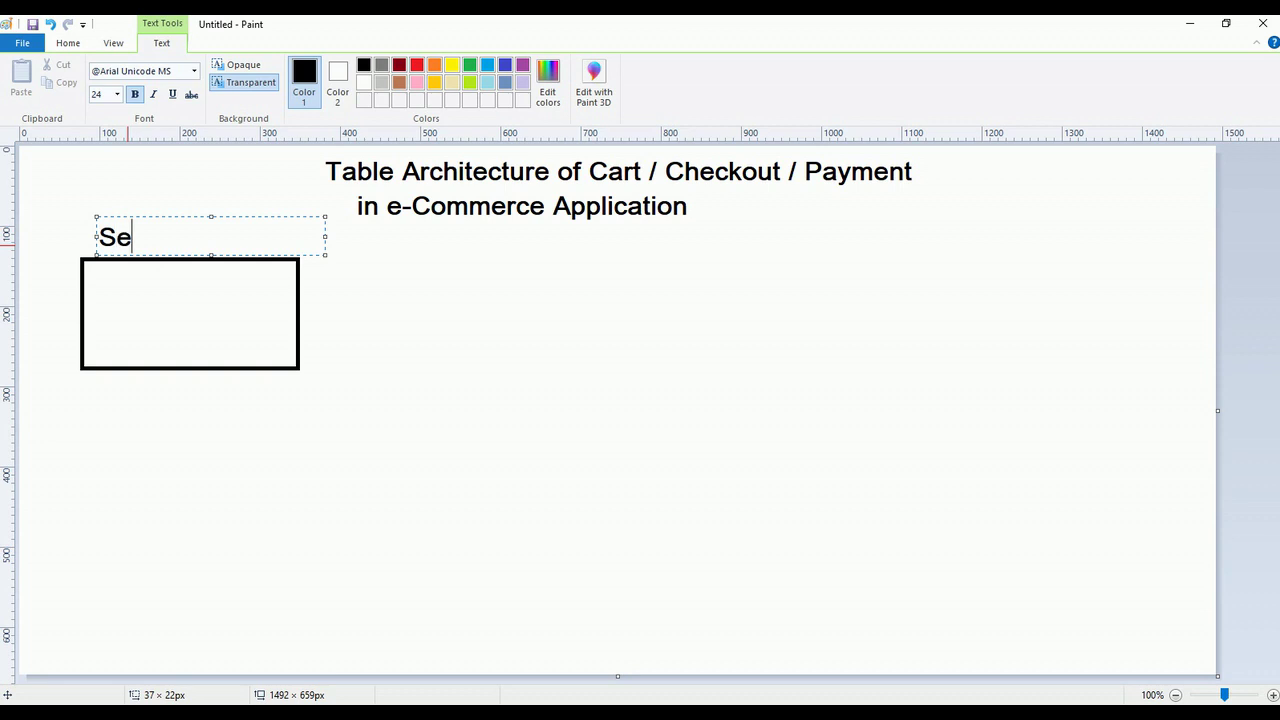
text(ssion Car)
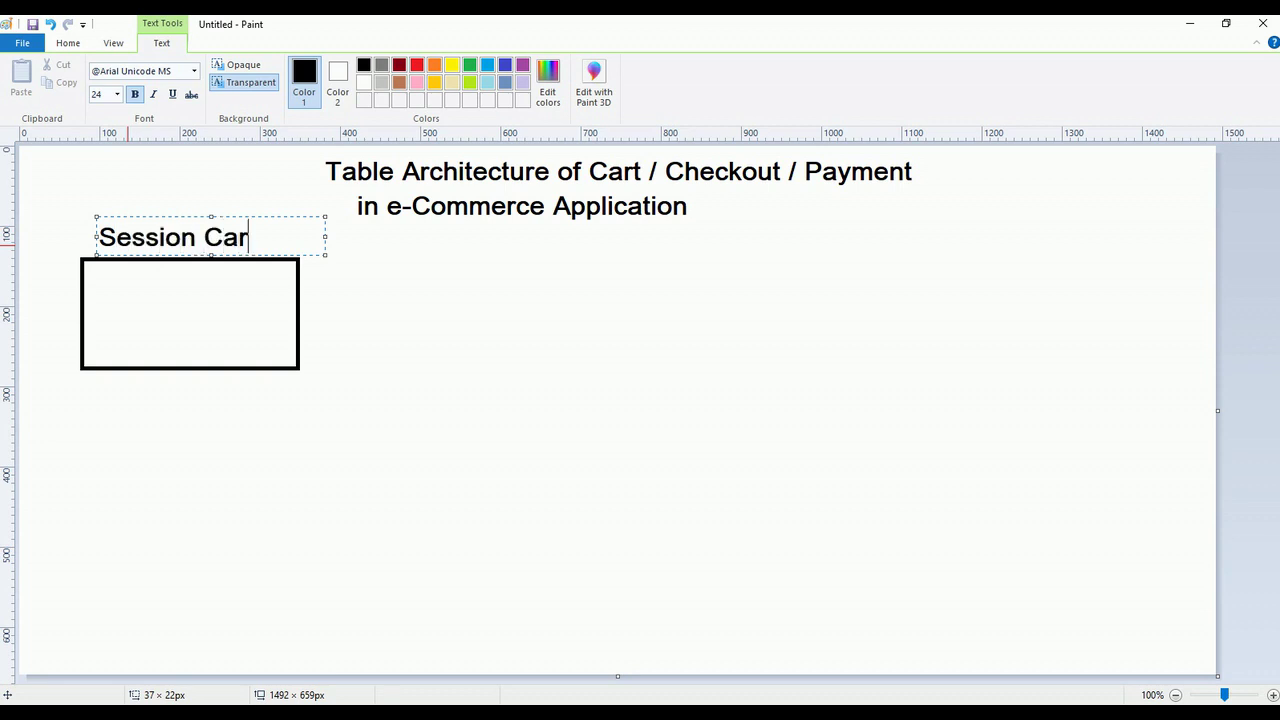
text(t)
drag(311, 257, 298, 256)
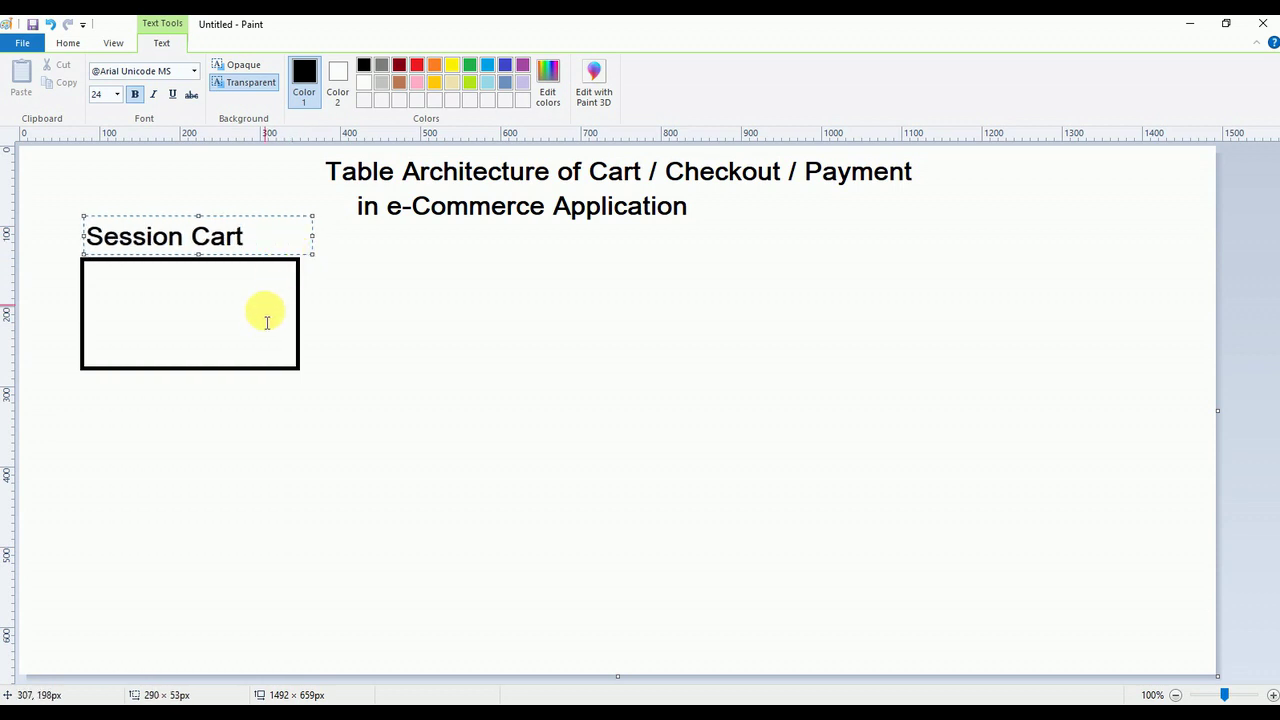
Step: Change the label to 'Room database Cart', deleting 'Session Cart /', and position it
text( /)
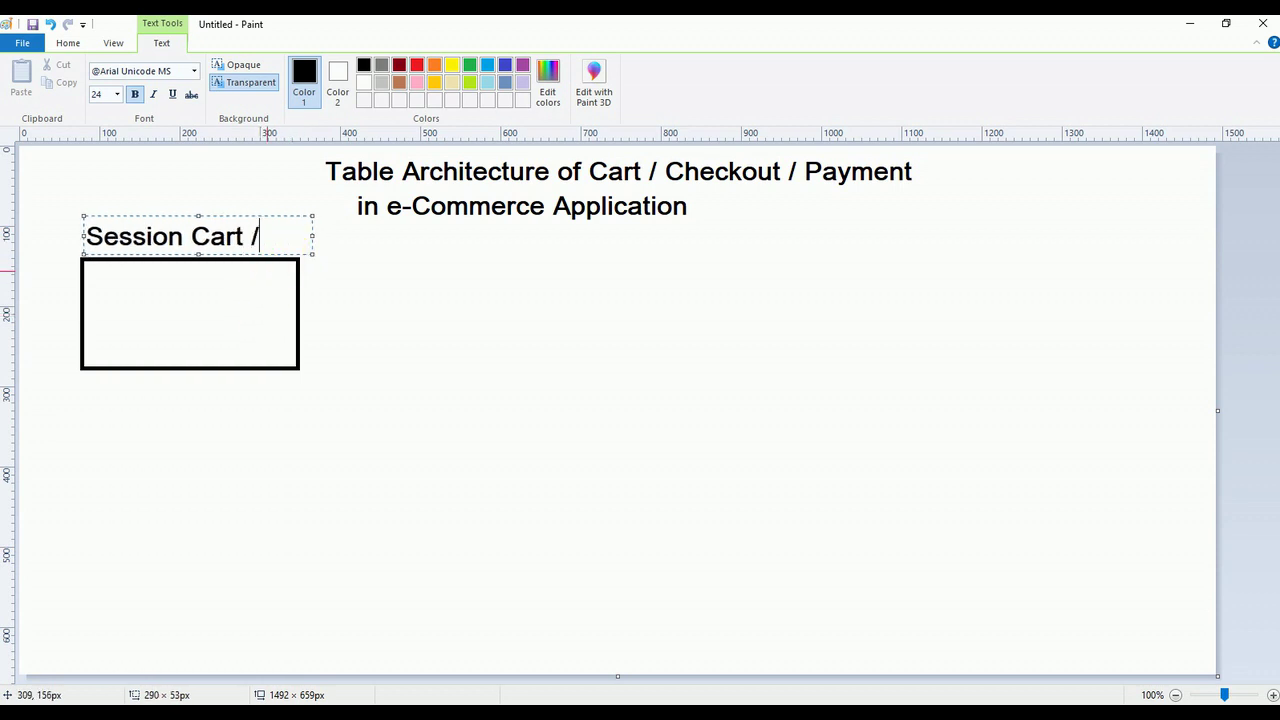
drag(312, 255, 357, 268)
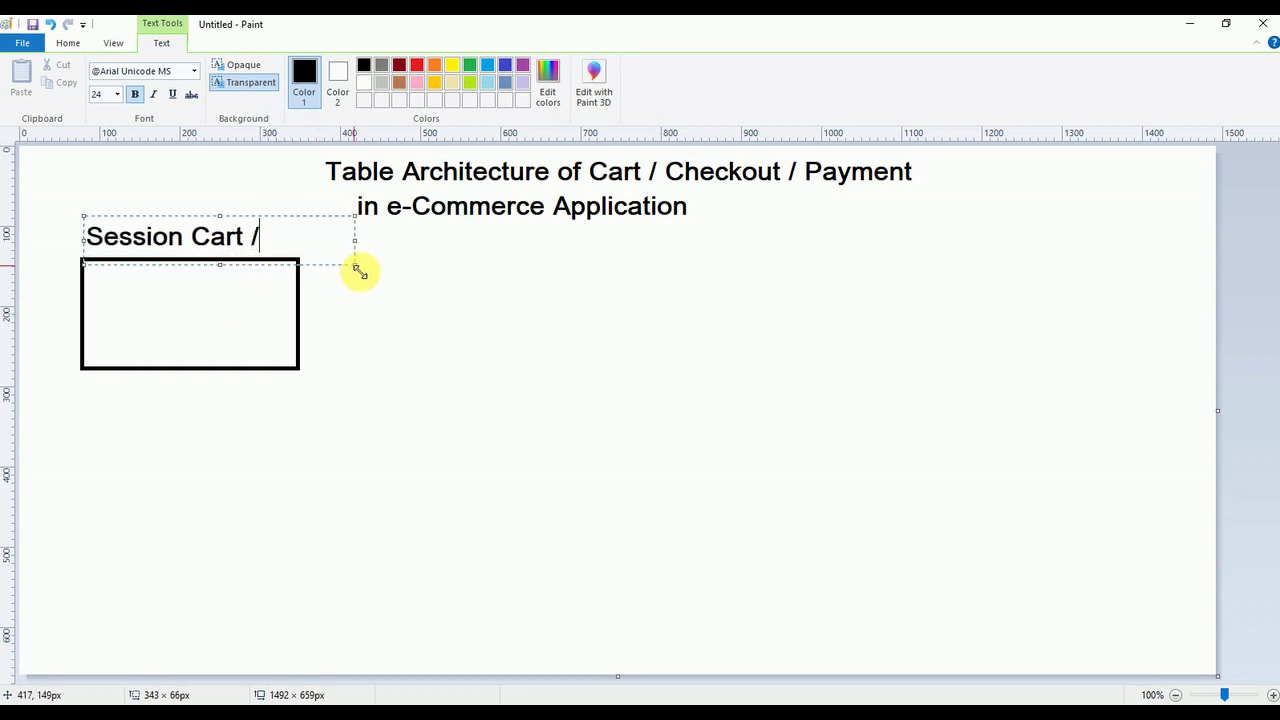
text( Room data)
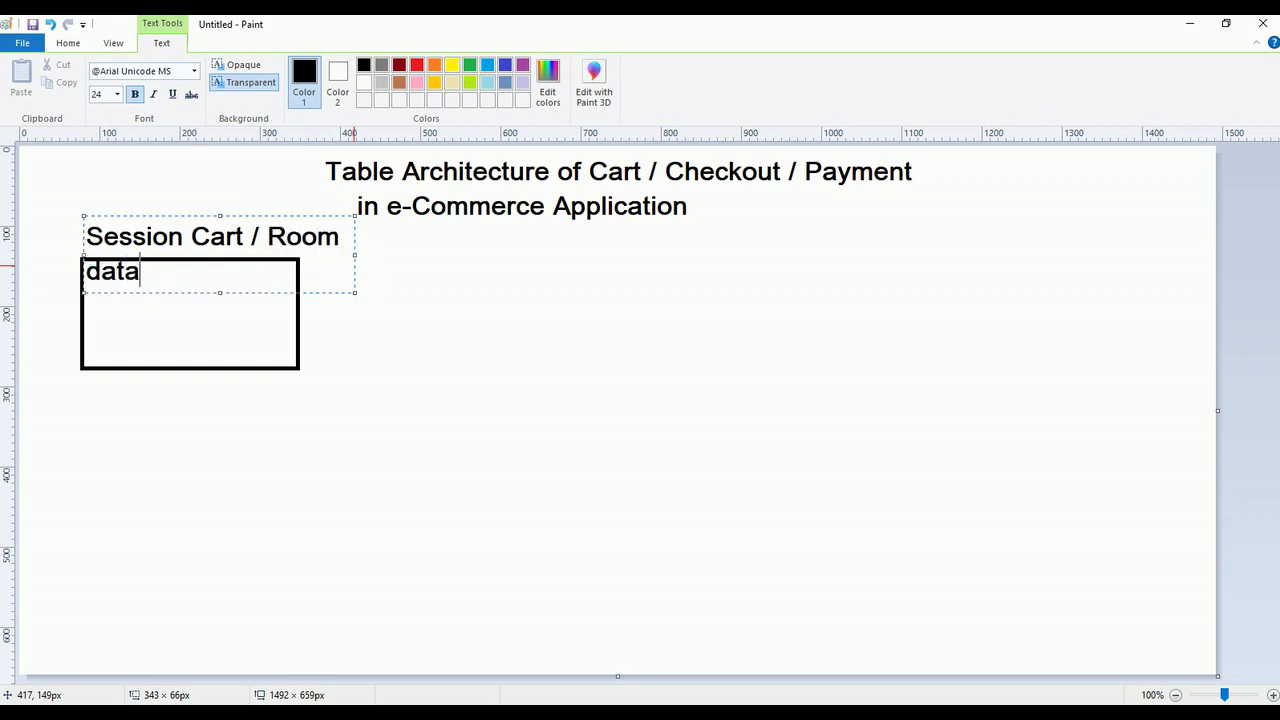
text(base Cart)
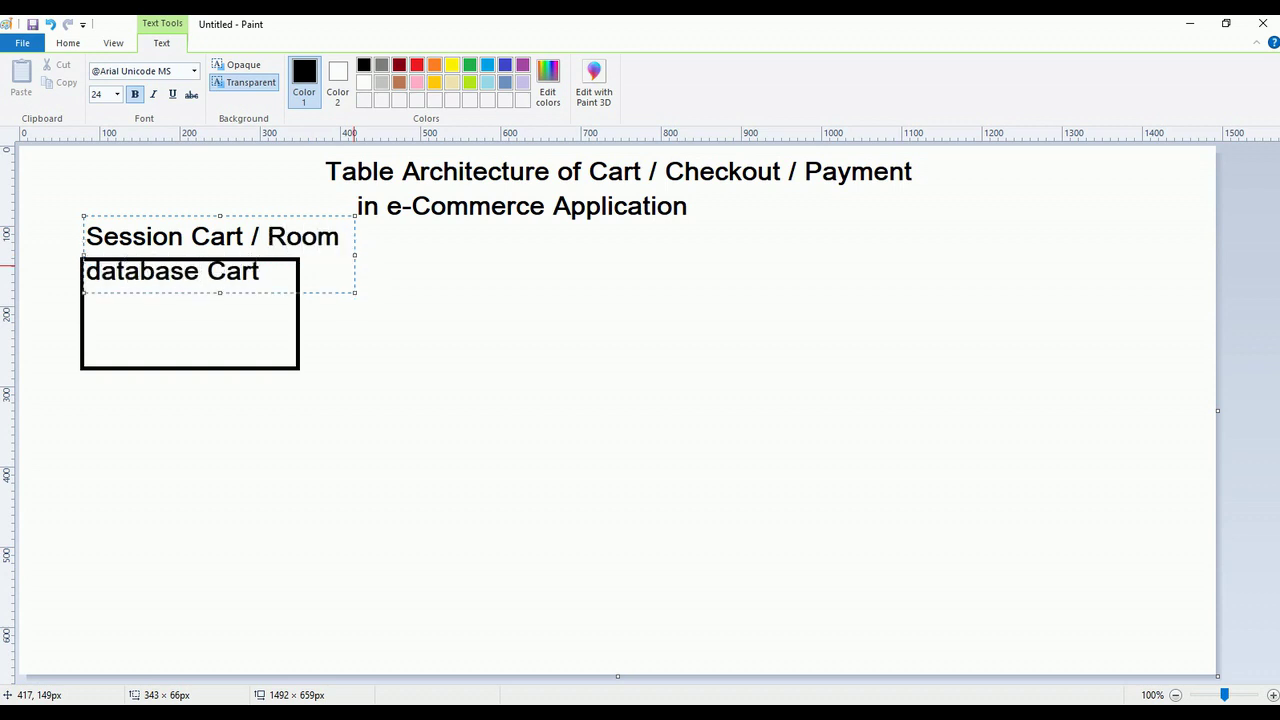
drag(266, 236, 24, 229)
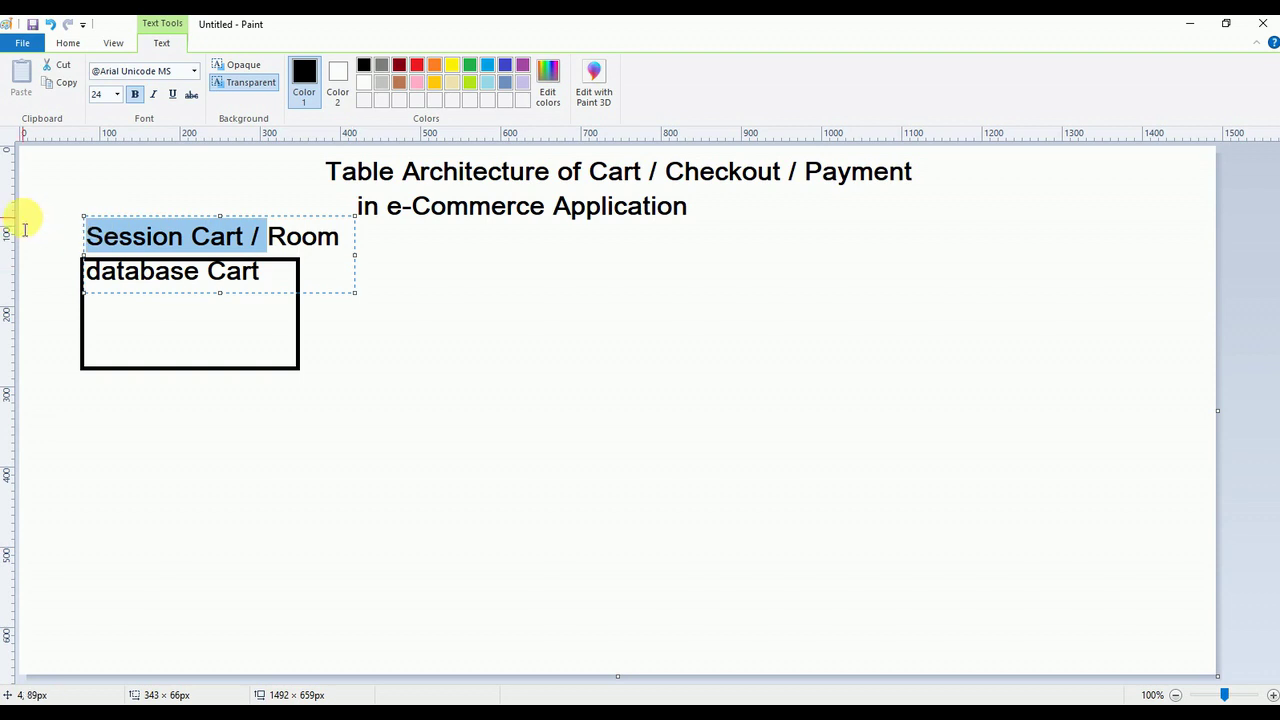
key(BackSpace)
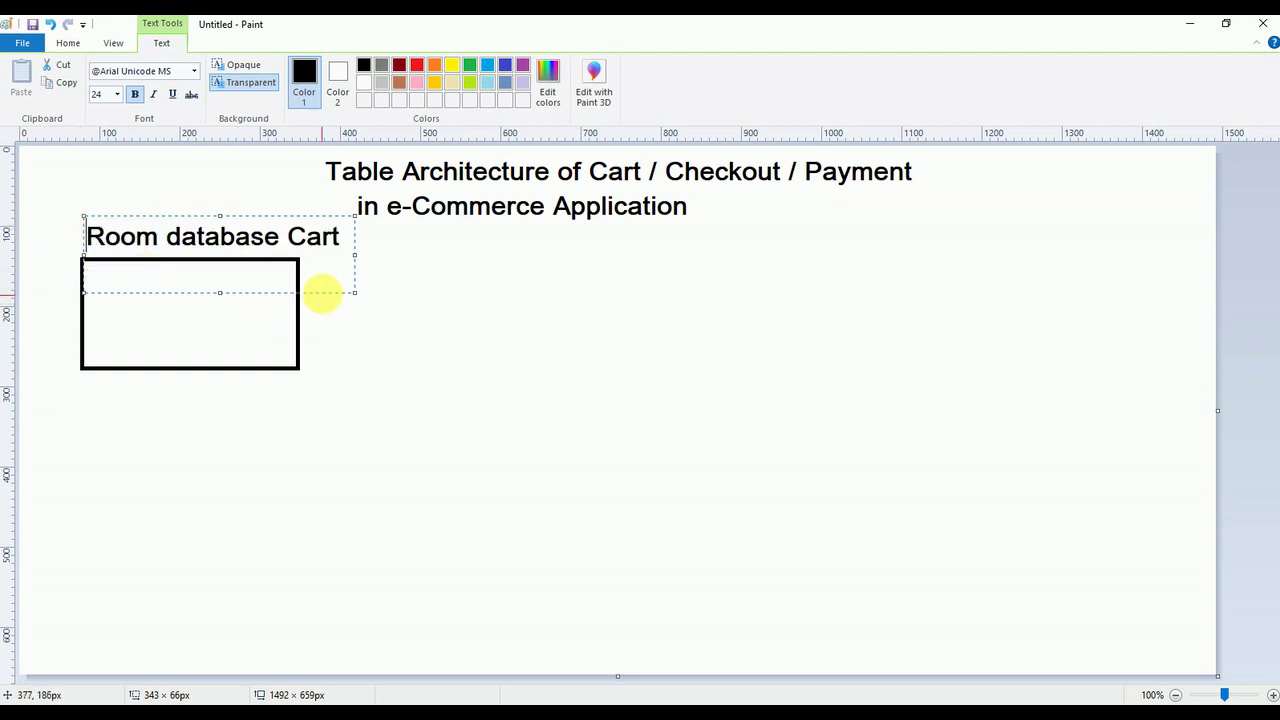
drag(332, 298, 316, 294)
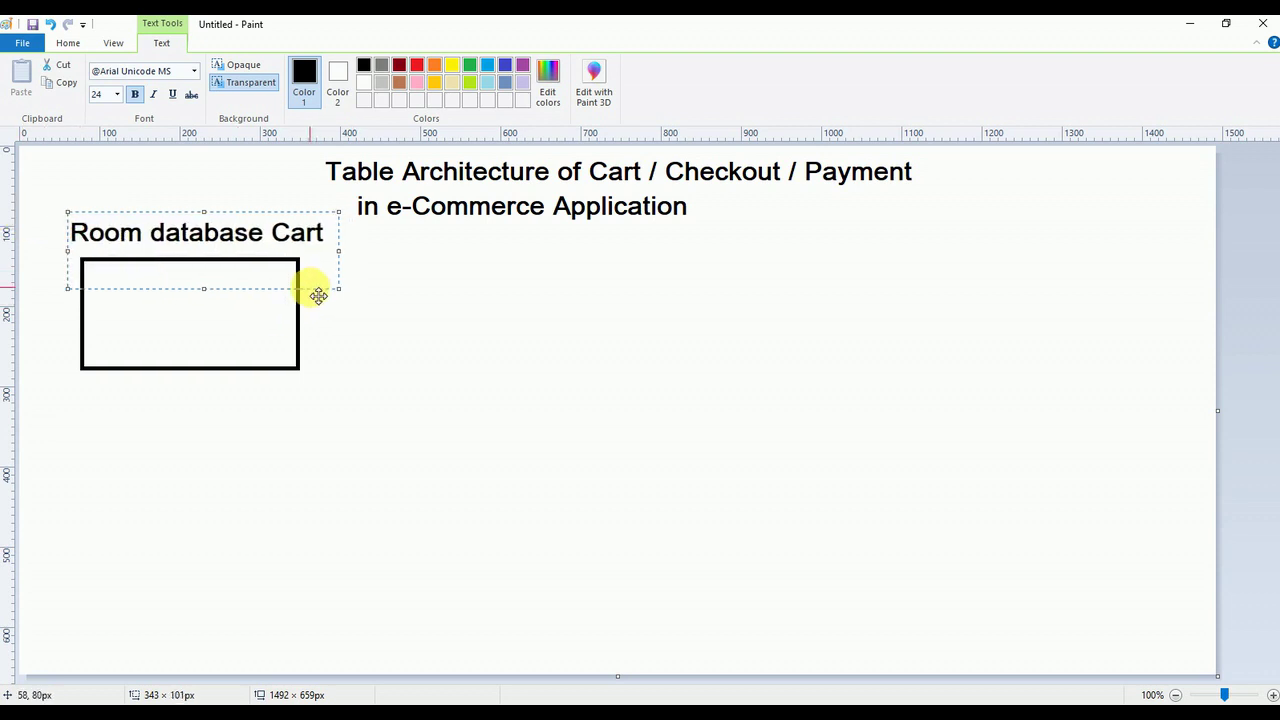
click(166, 534)
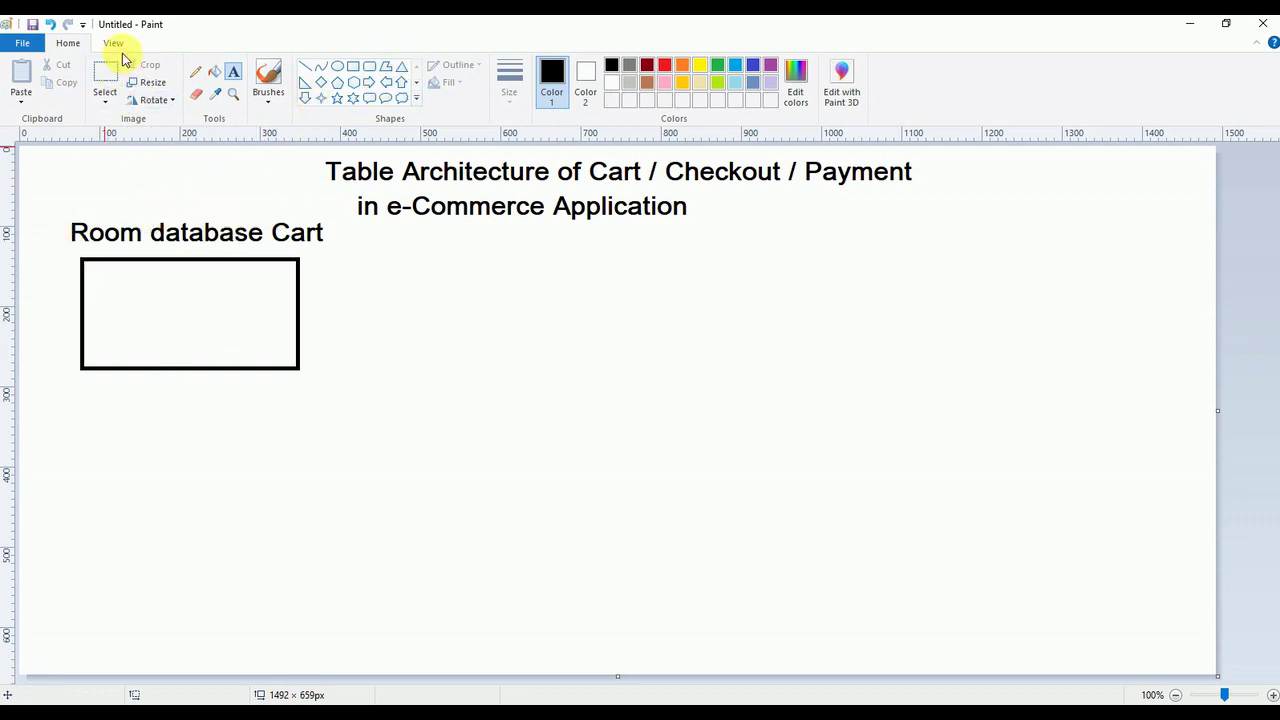
Step: Replace the rectangle under 'Room database Cart' with a tall rounded box
click(105, 78)
drag(72, 250, 343, 384)
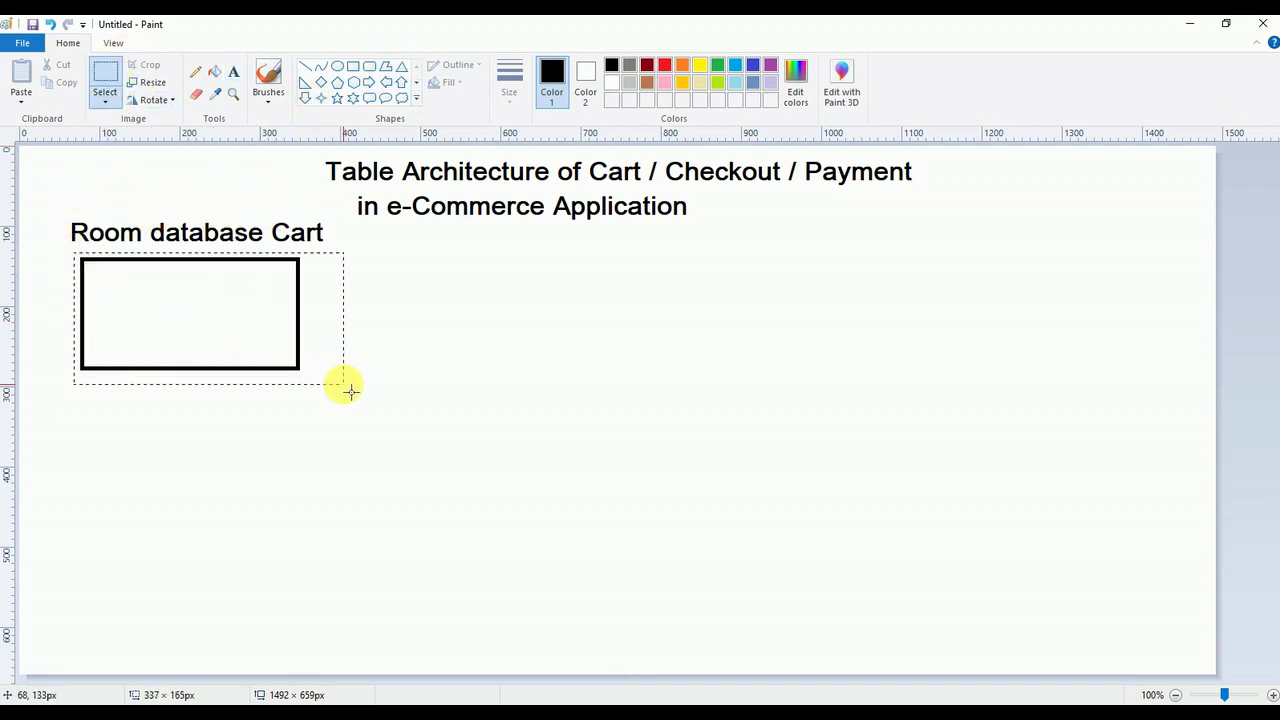
key(Delete)
click(369, 66)
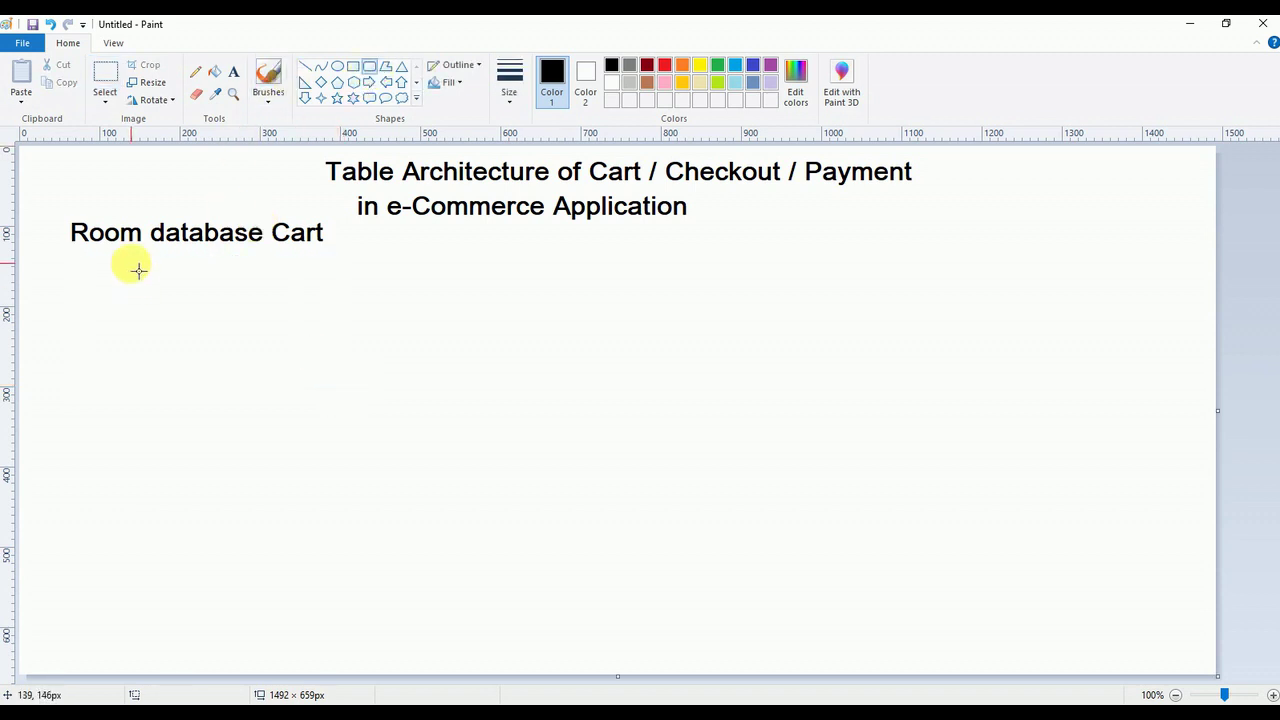
mouse_move(137, 250)
mouse_down()
mouse_move(249, 372)
mouse_move(260, 451)
mouse_up()
drag(206, 414, 197, 420)
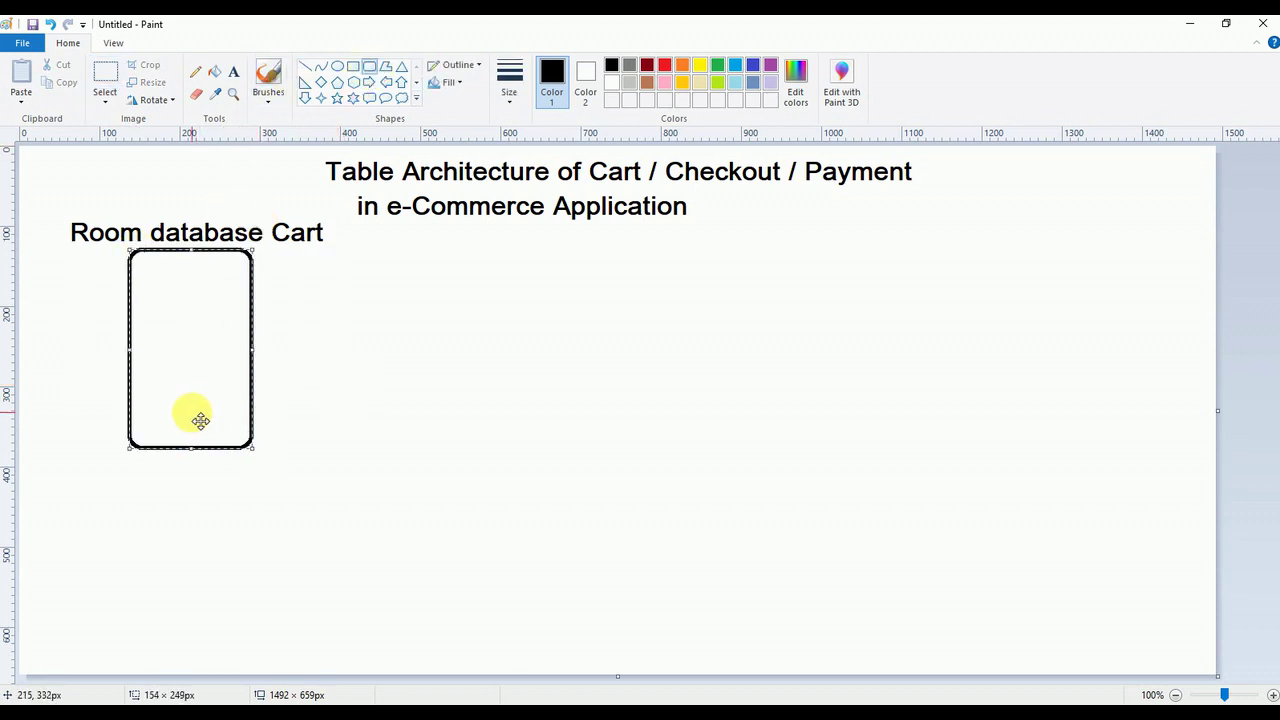
click(238, 510)
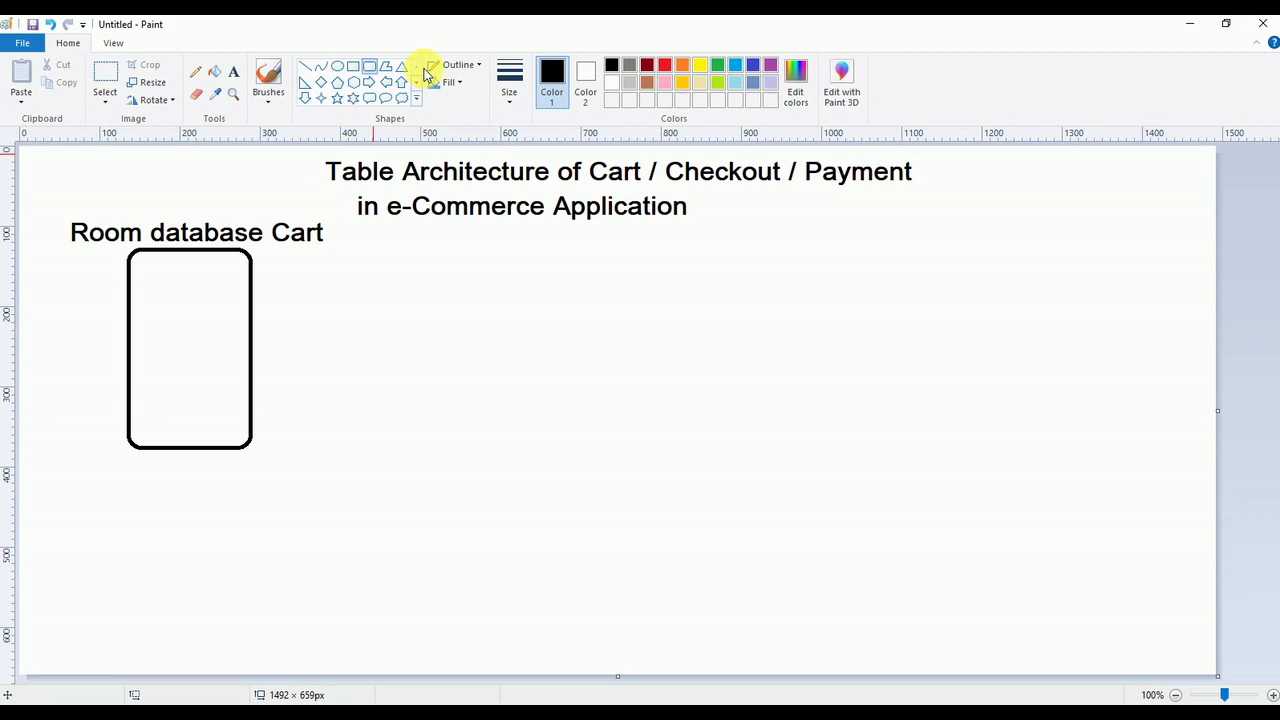
Step: Draw a lower-left rectangle with a small rounded box beside it
click(353, 66)
drag(55, 555, 234, 664)
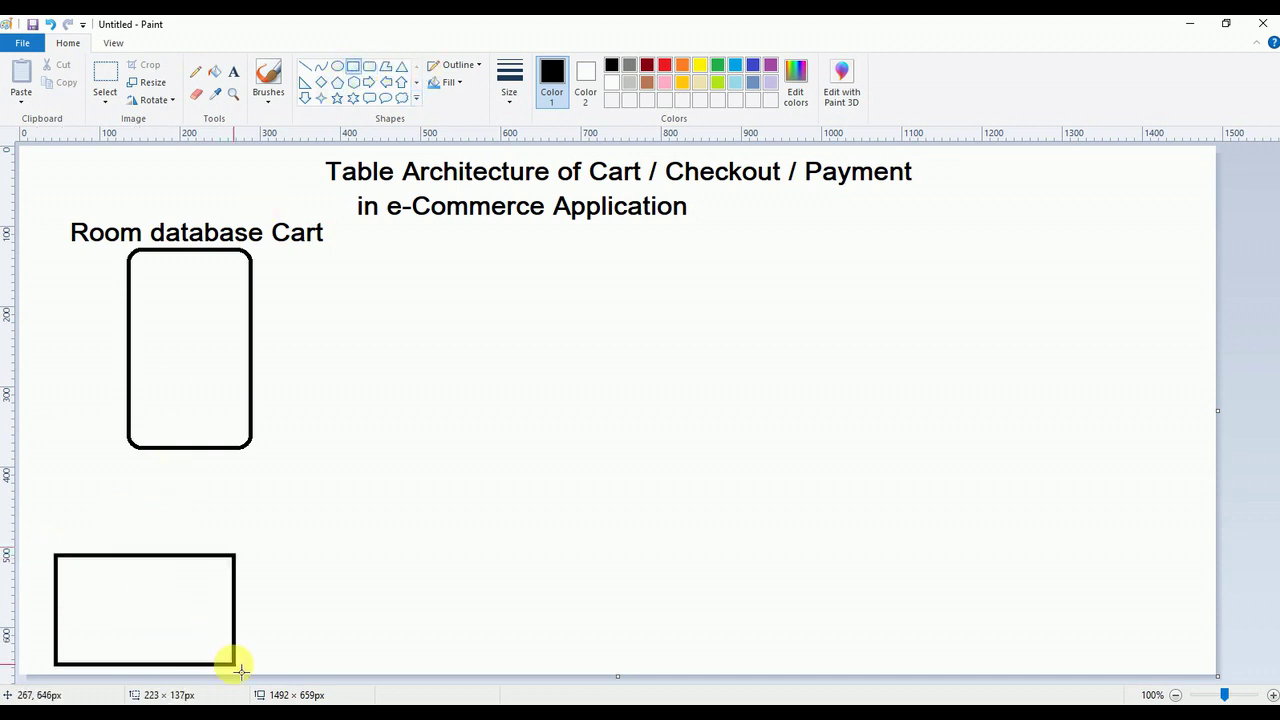
click(369, 66)
mouse_move(248, 520)
mouse_down()
mouse_move(320, 594)
mouse_move(340, 666)
mouse_up()
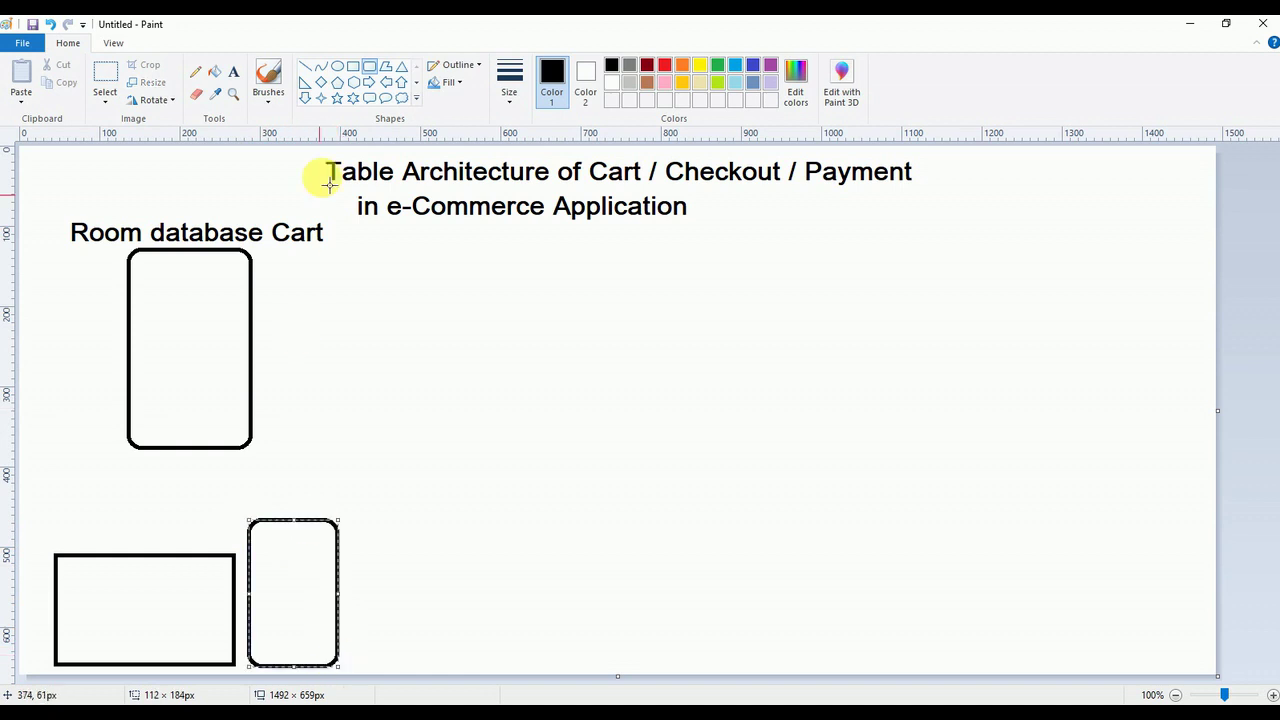
Step: Type the label 'Cart in Table' and move it down above the lower boxes
click(233, 72)
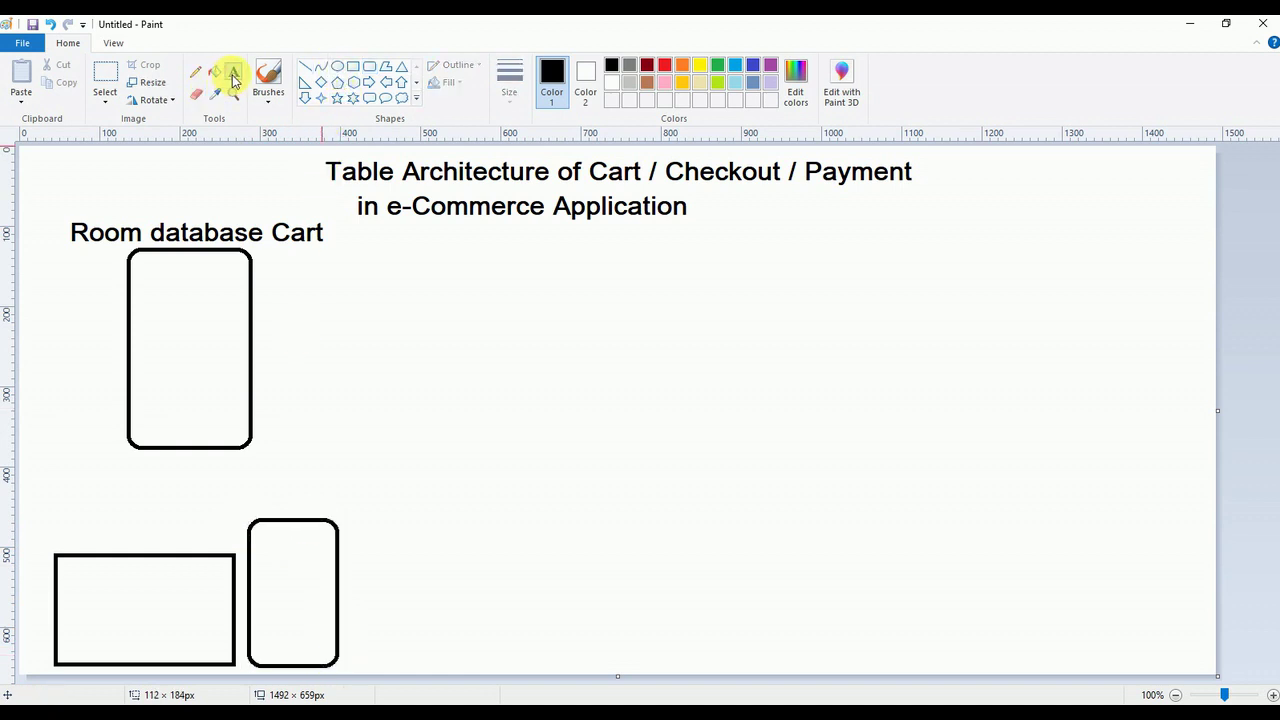
drag(63, 471, 187, 549)
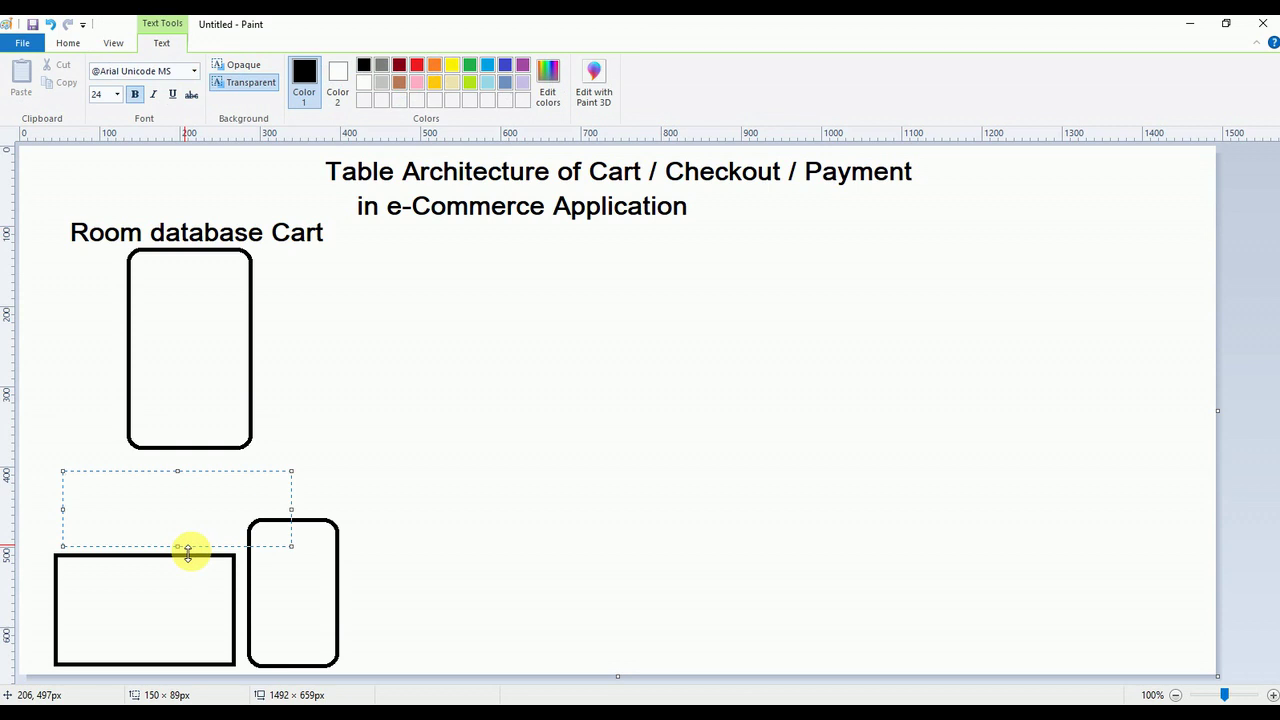
text(Cat)
key(BackSpace)
key(BackSpace)
text(r)
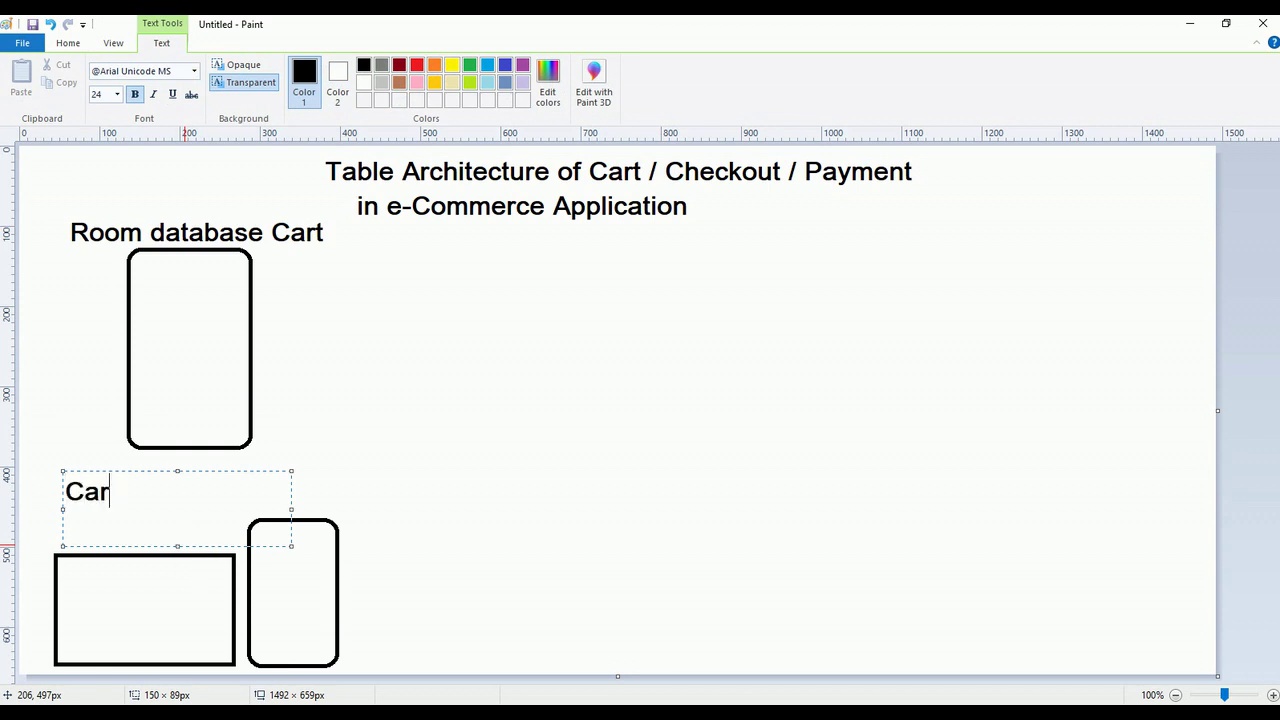
text(t in Table)
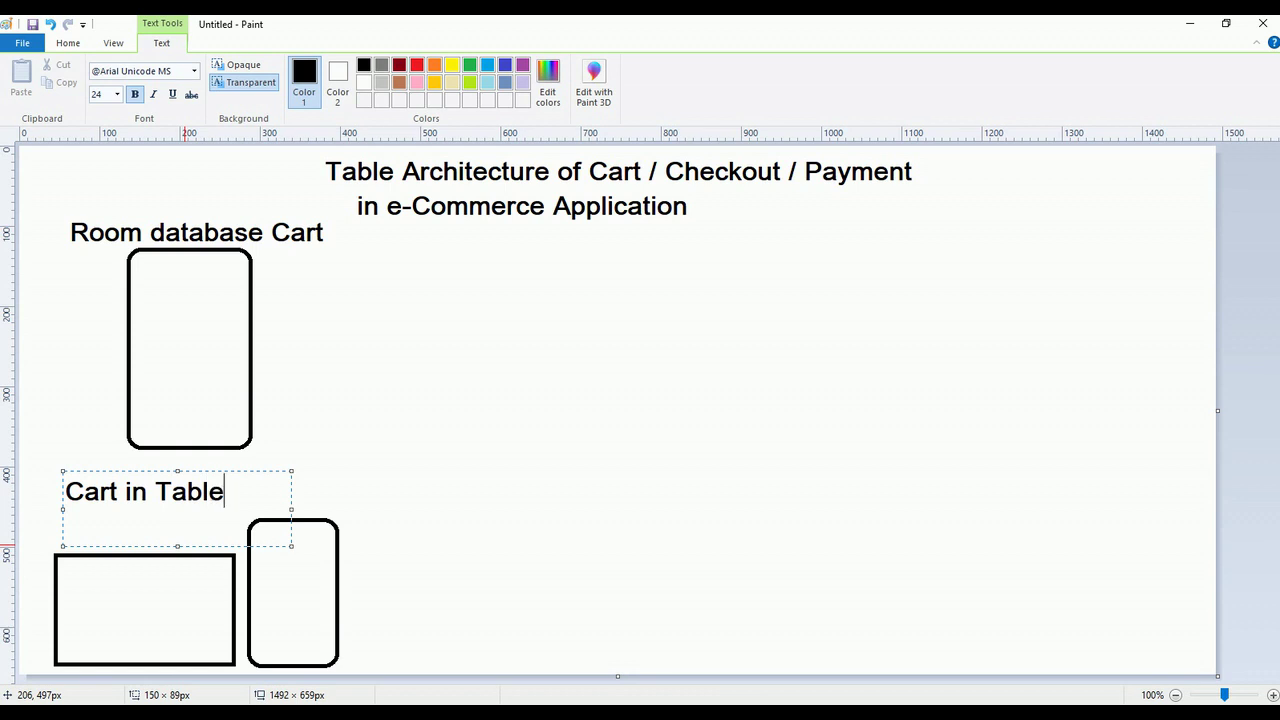
drag(265, 478, 272, 511)
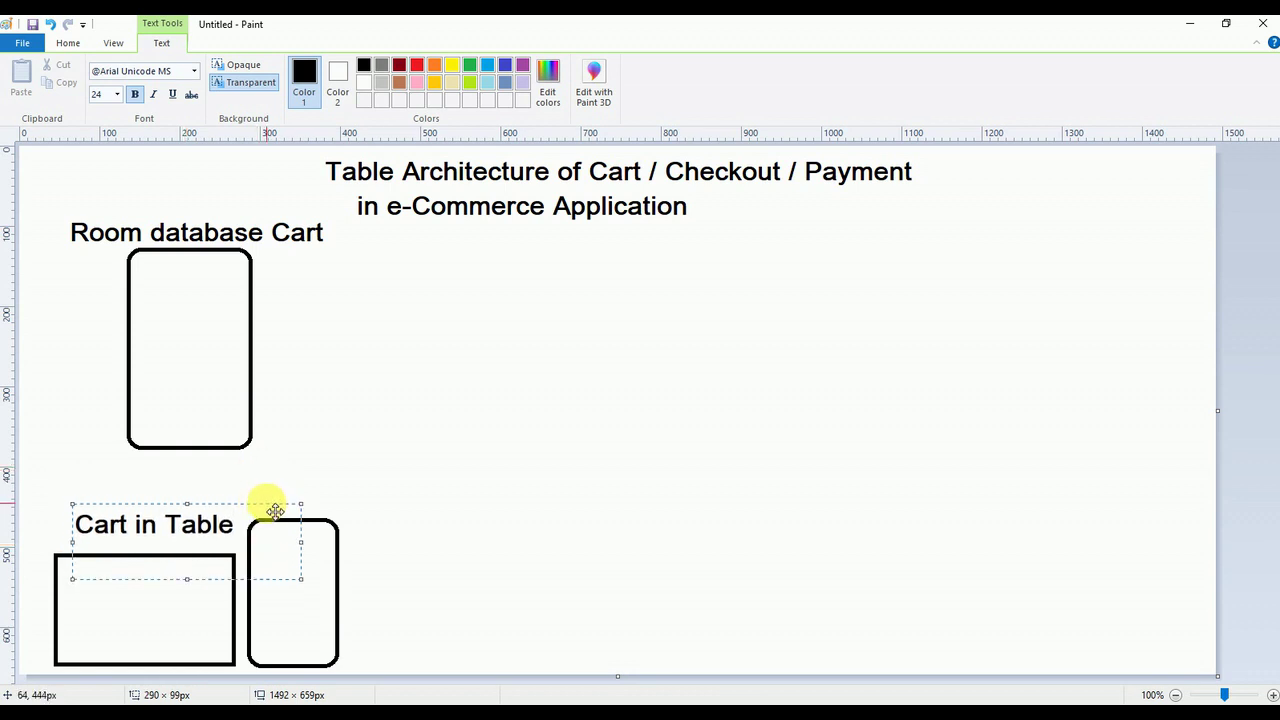
Step: Commit the 'Cart in Table' label onto the canvas
click(481, 528)
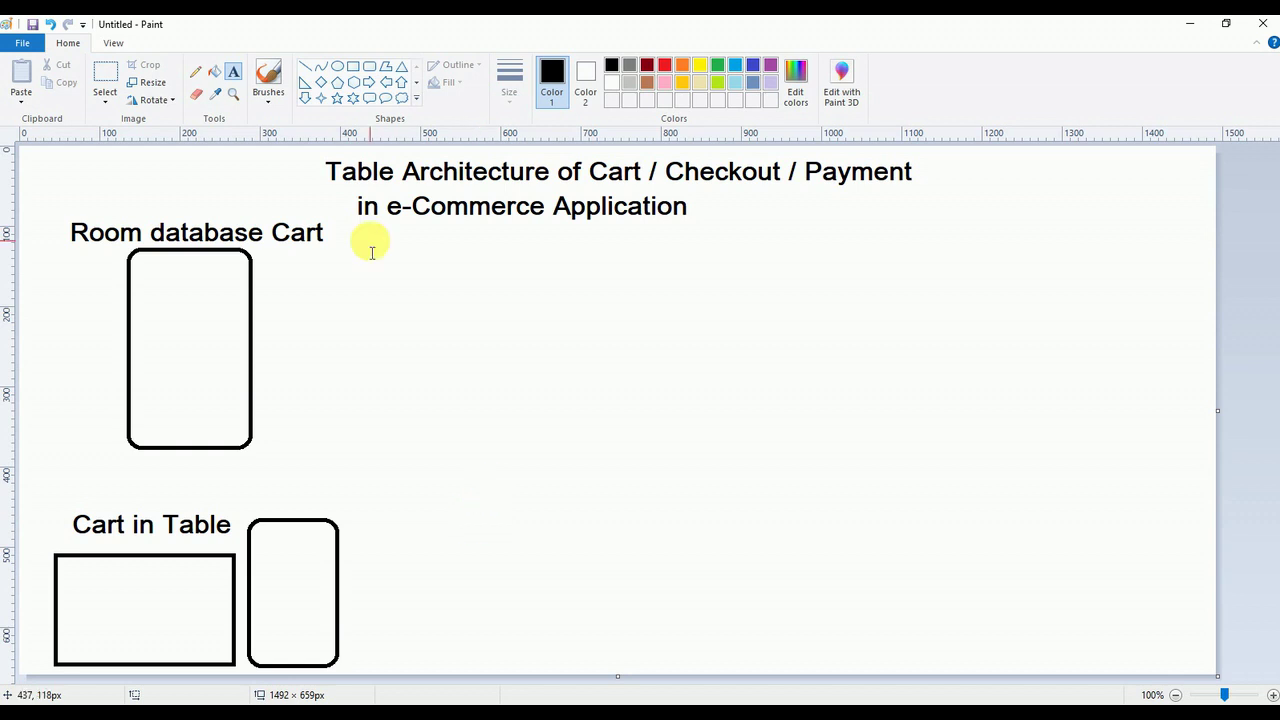
Step: Type the heading 'tbl__order' at centre-right, fixing typos
click(232, 75)
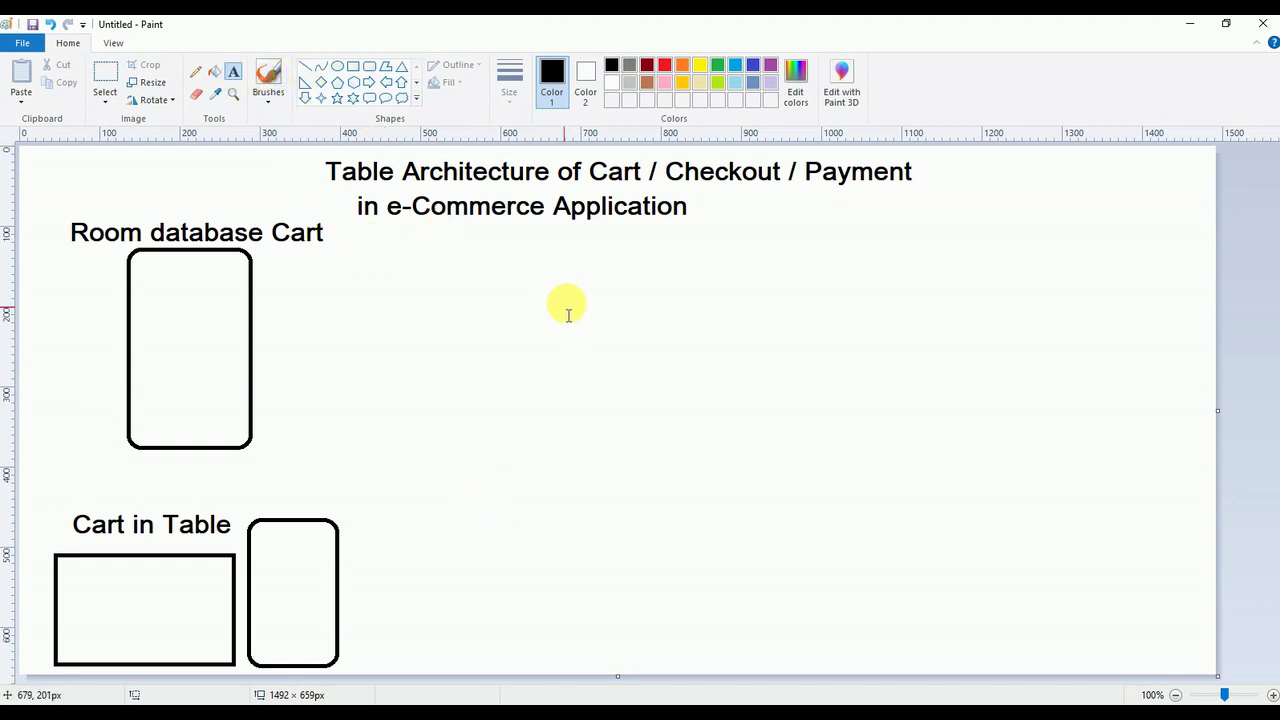
drag(551, 277, 897, 363)
text(tb)
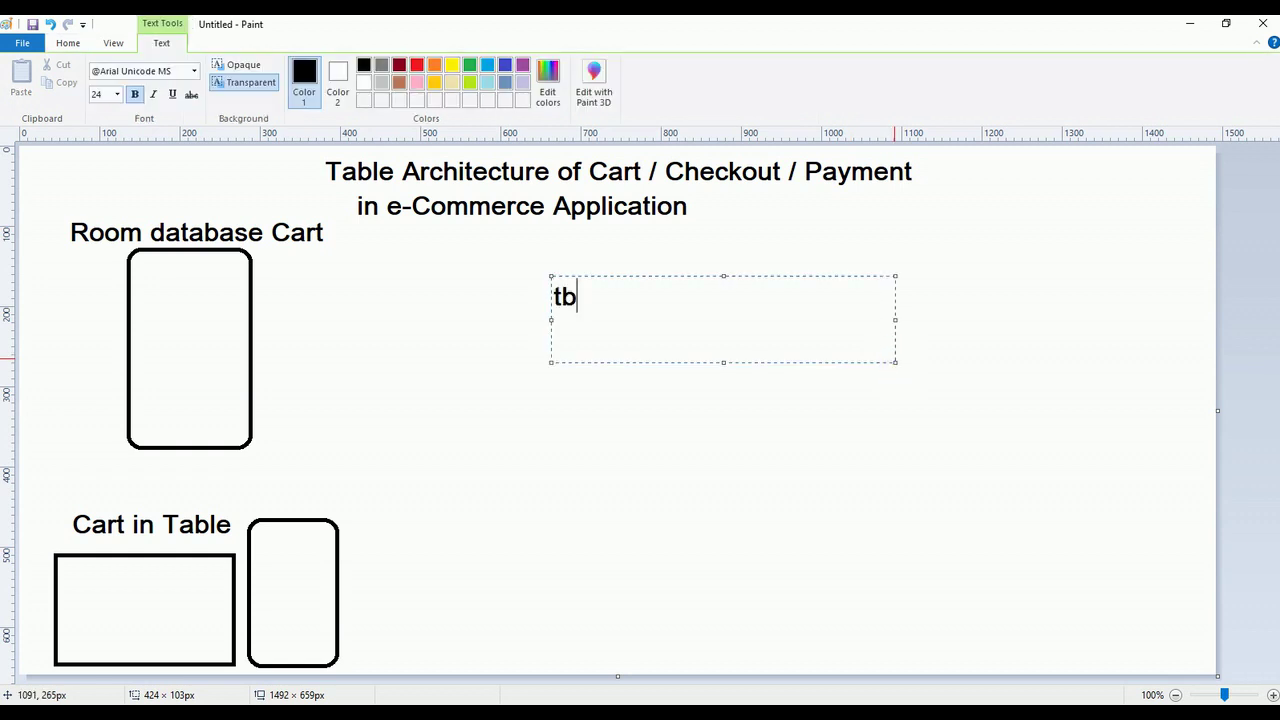
text(lk)
key(BackSpace)
text(__order)
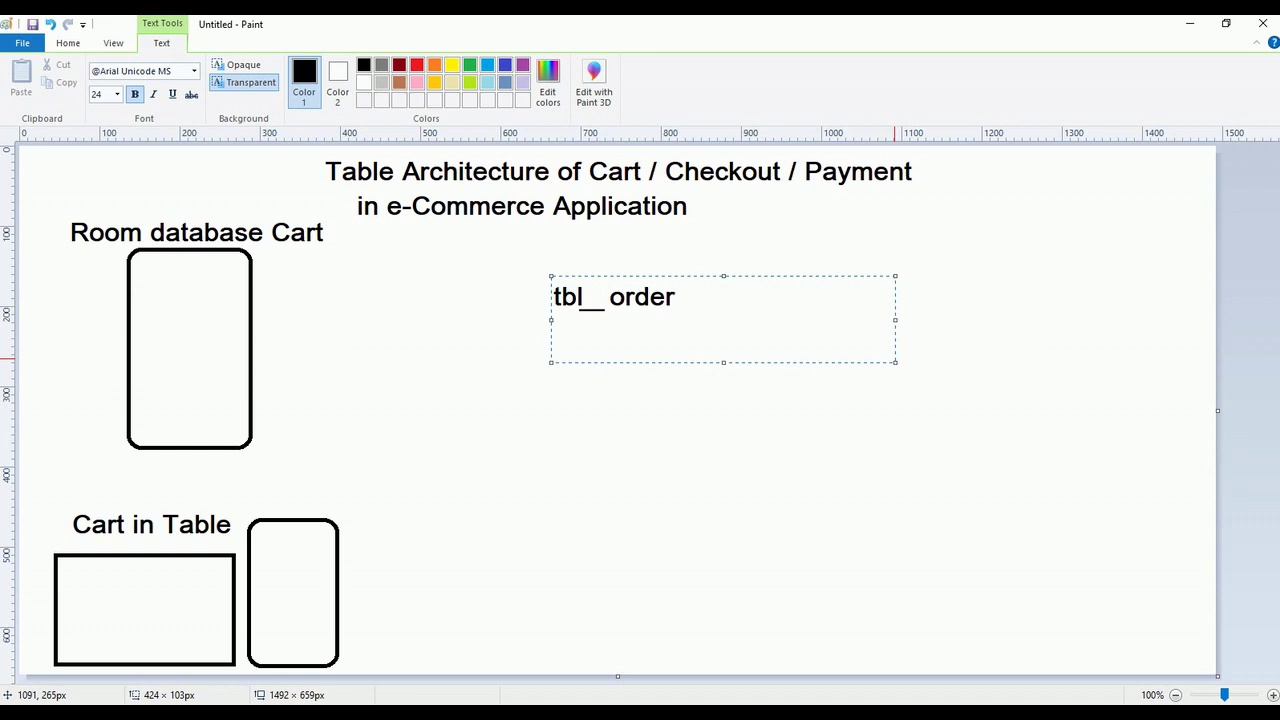
text( ()
key(BackSpace)
key(BackSpace)
click(646, 449)
Step: Add the field list '( id, Order__no,' below the heading, repositioned and widened
mouse_move(545, 337)
mouse_down()
mouse_move(717, 389)
mouse_move(1128, 411)
mouse_up()
text(()
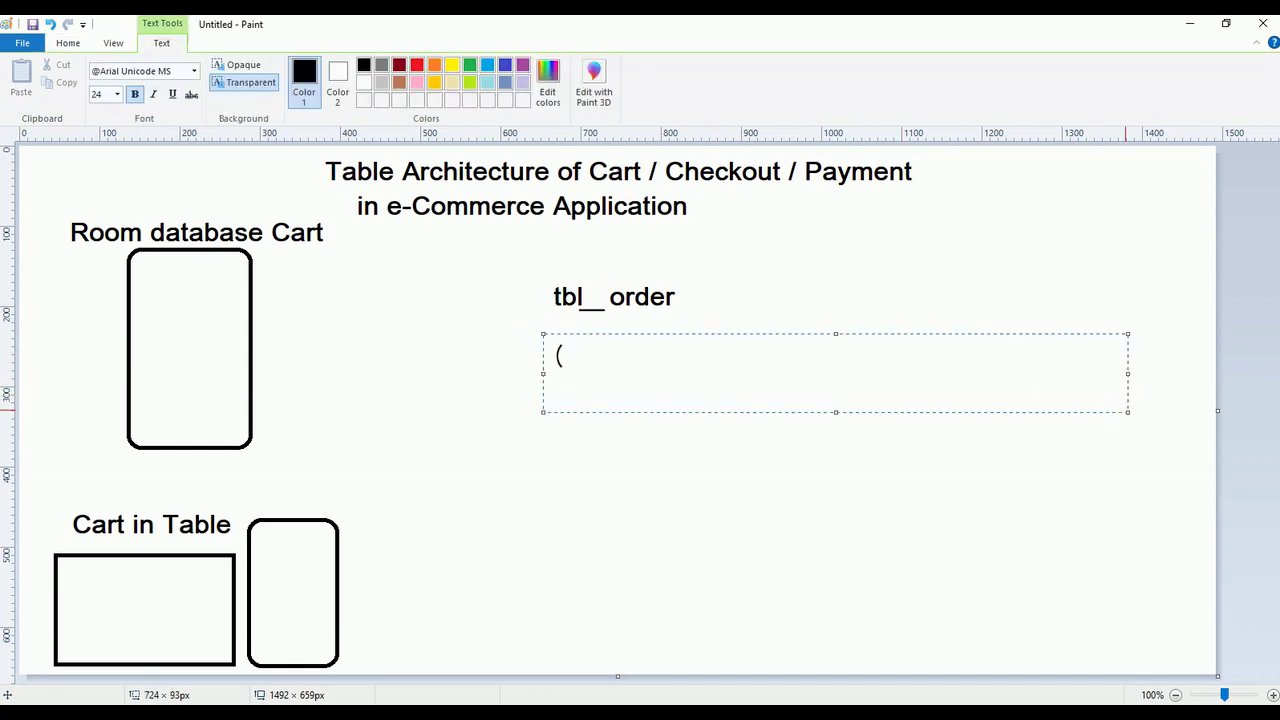
text( id,)
text( Order__)
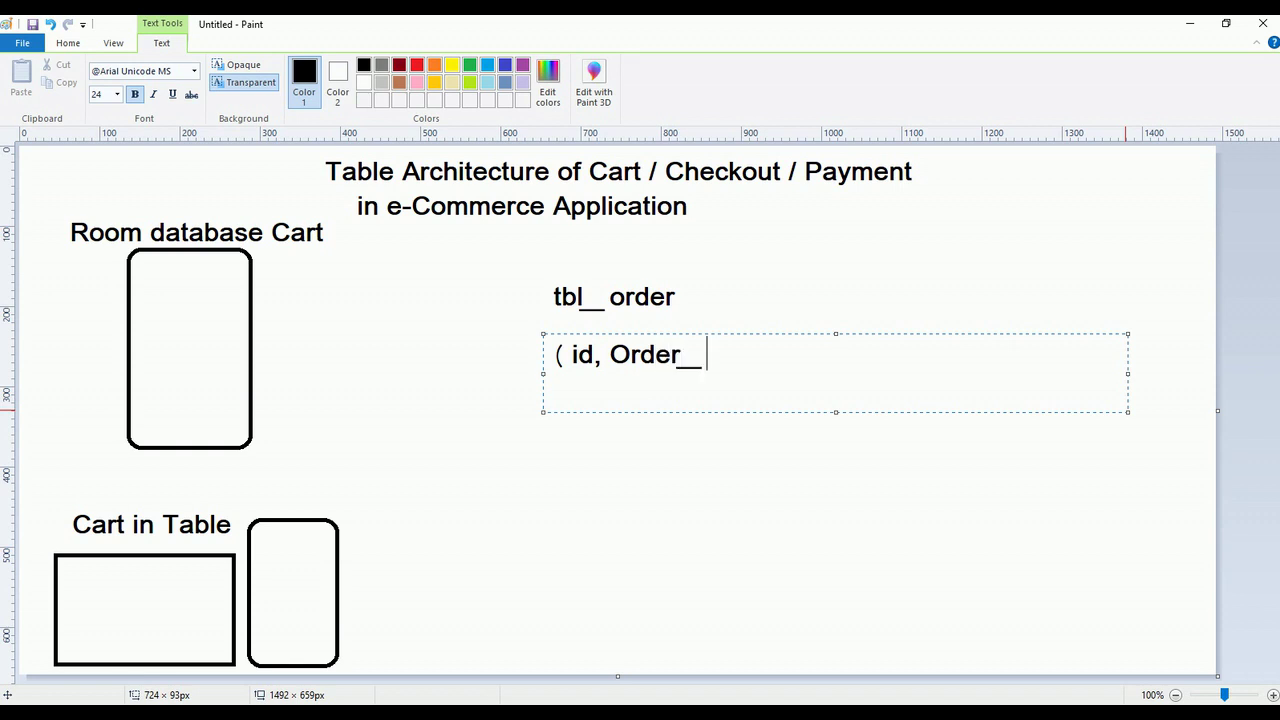
text(no,)
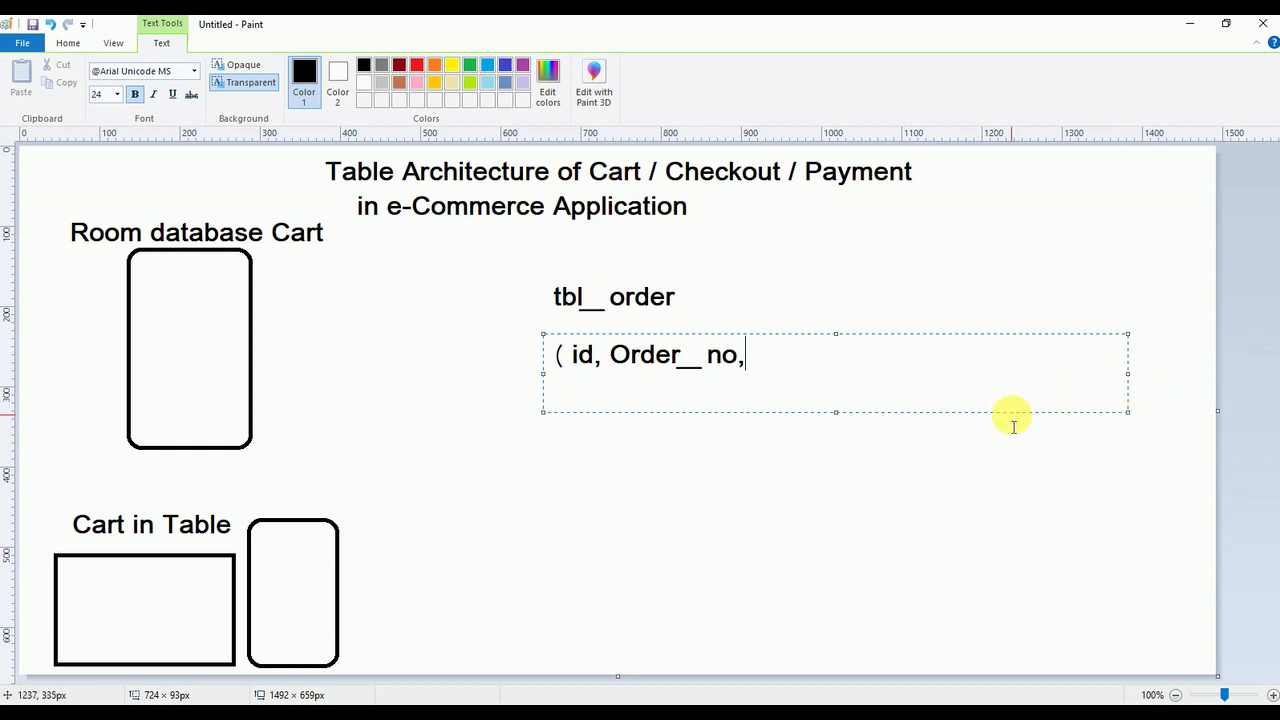
drag(1020, 420, 858, 422)
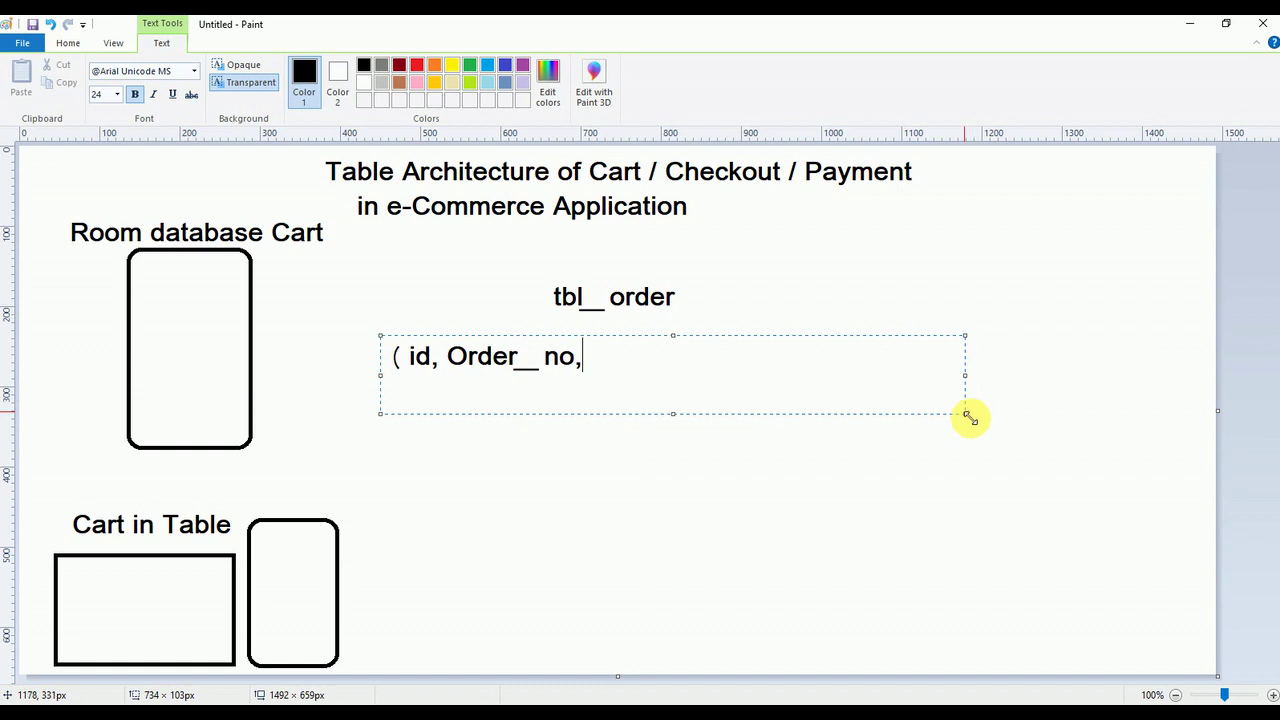
drag(968, 417, 1200, 392)
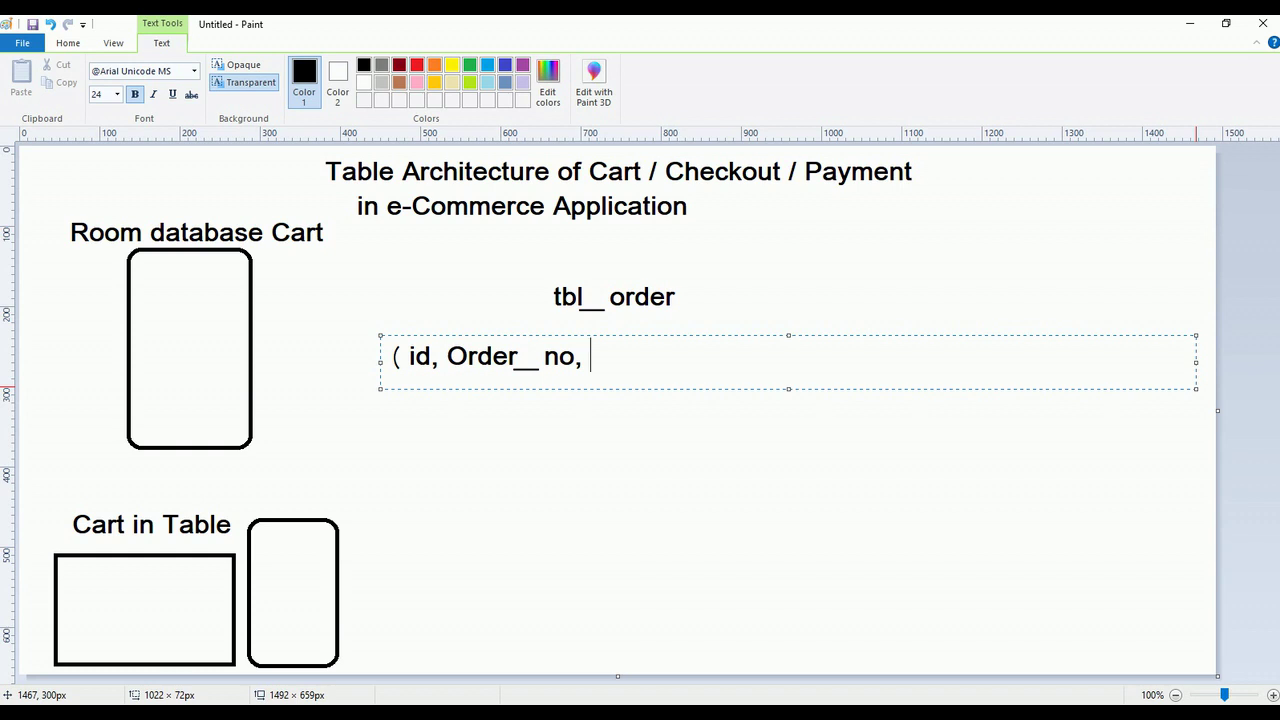
key(shift+Left)
key(Right)
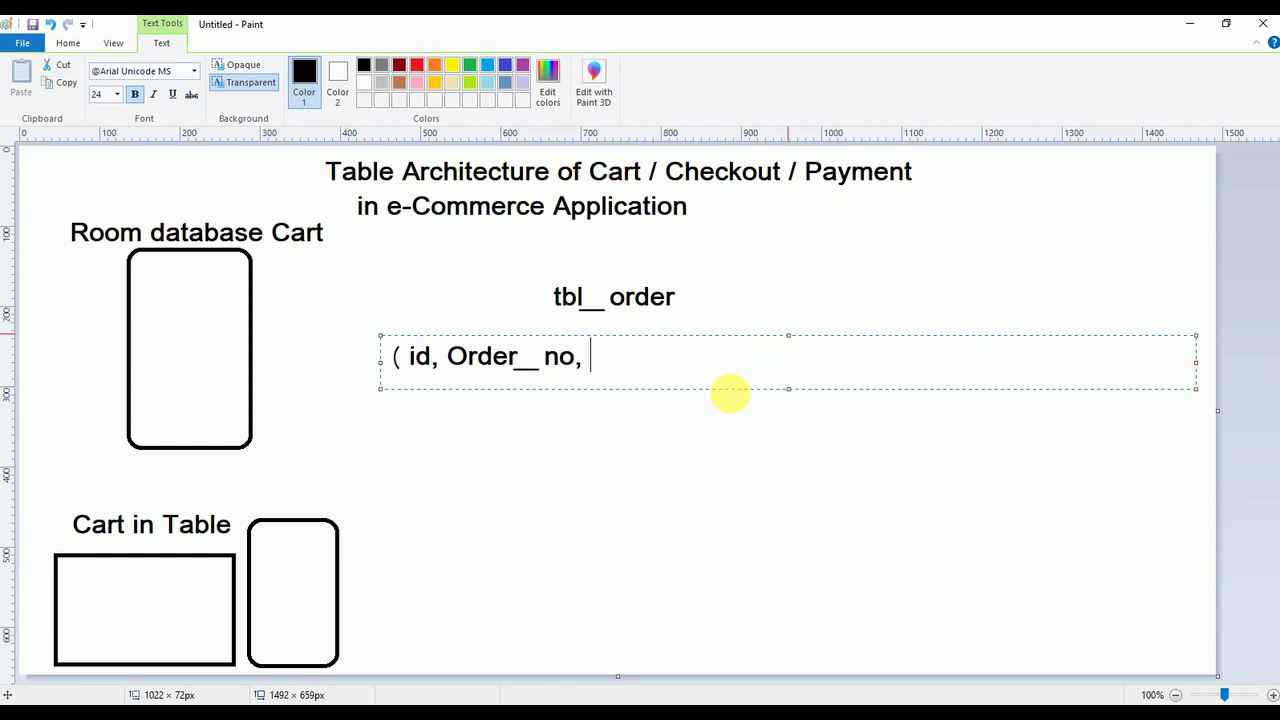
Step: Insert 'total__amount,' and 'final__amount,' after Order__no in the field list
drag(712, 398, 714, 384)
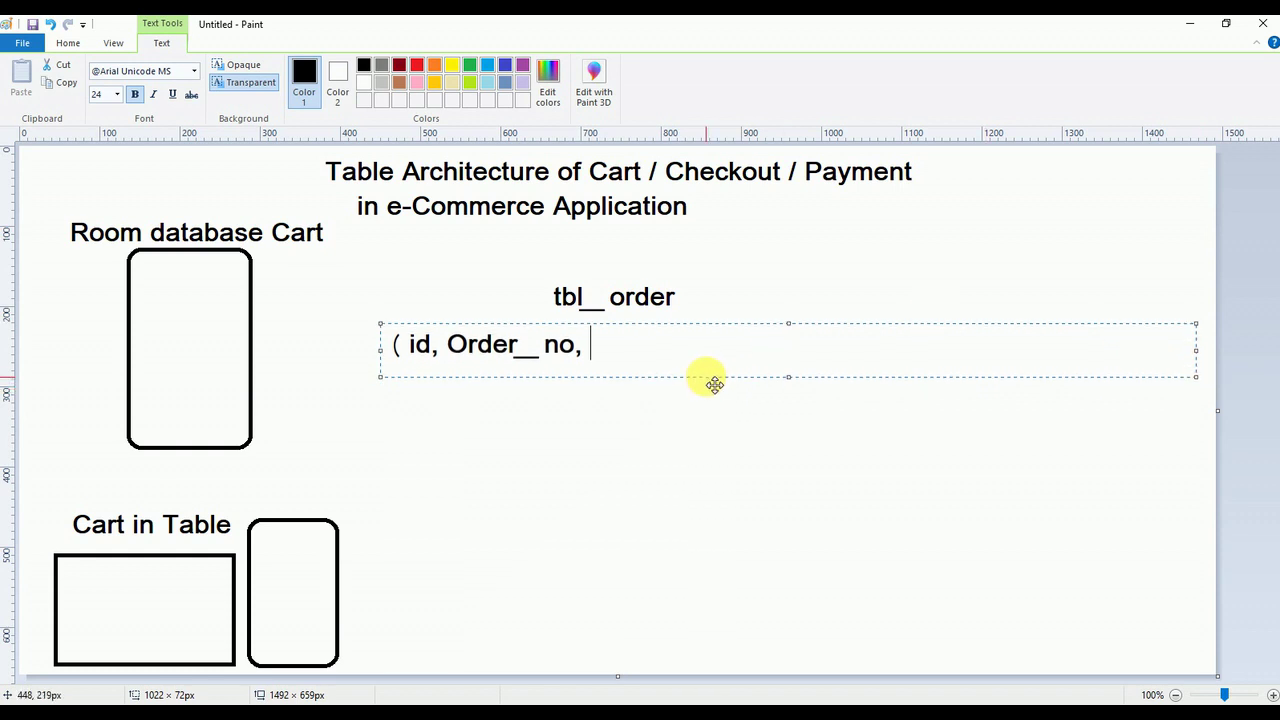
text(final)
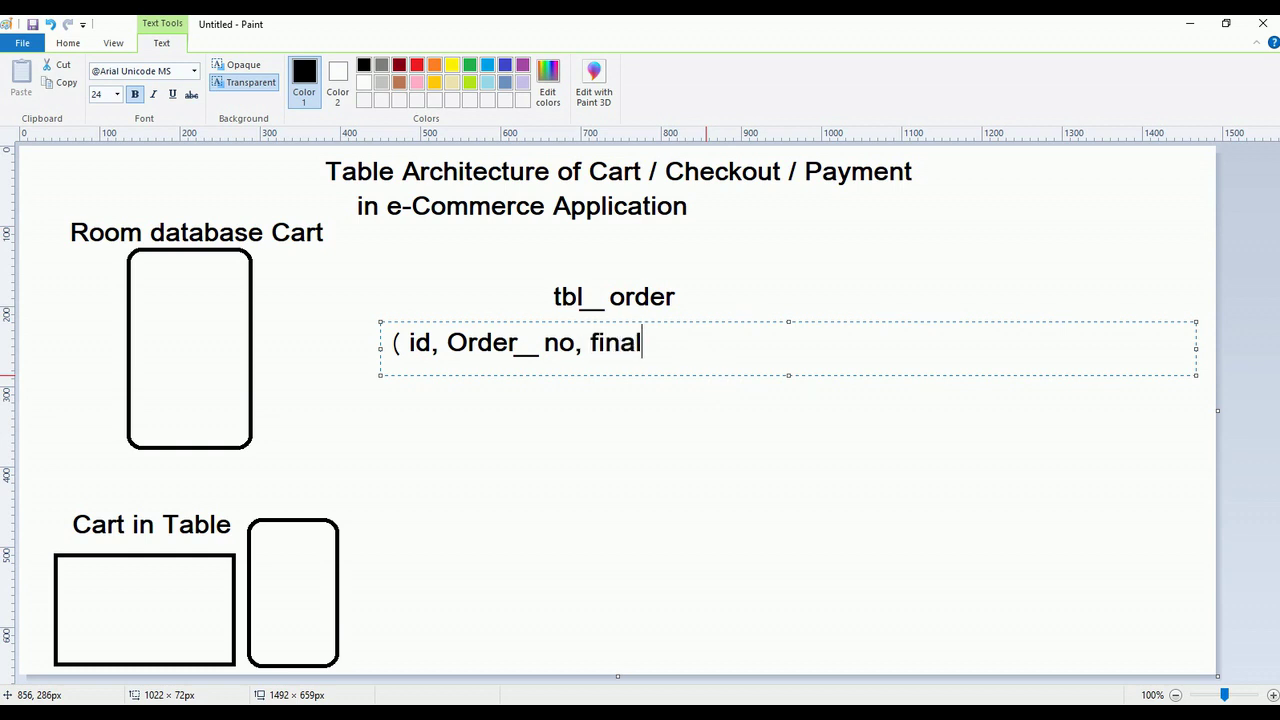
text(_amopu)
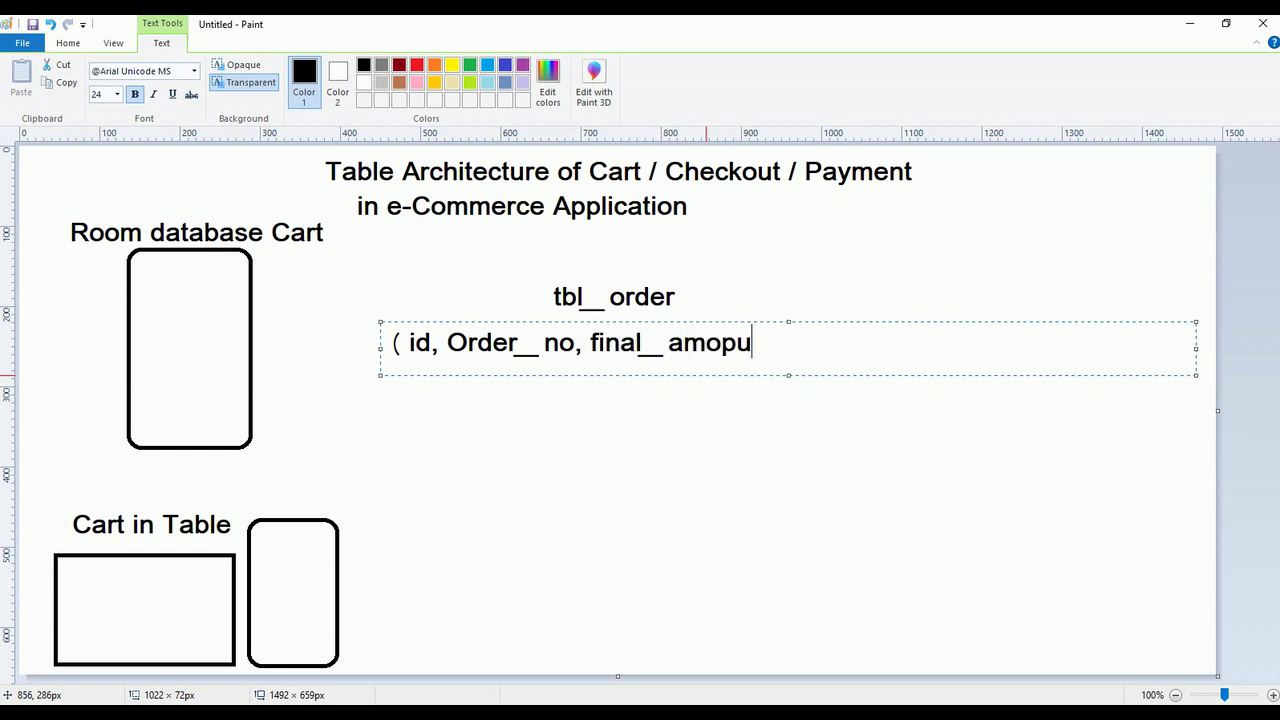
key(BackSpace)
key(BackSpace)
text(unt)
text(,)
key(Left)
key(Left)
key(Left)
key(Left)
key(Left)
key(Left)
key(Left)
text(t)
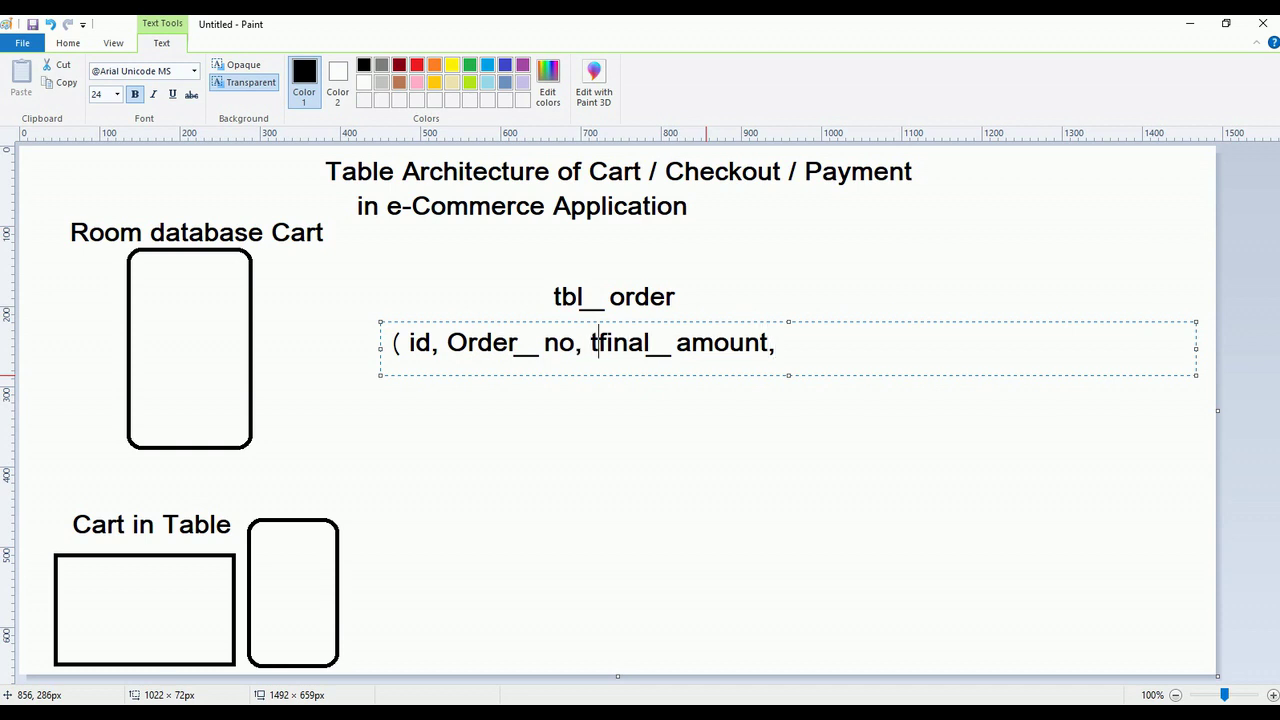
text(otal)
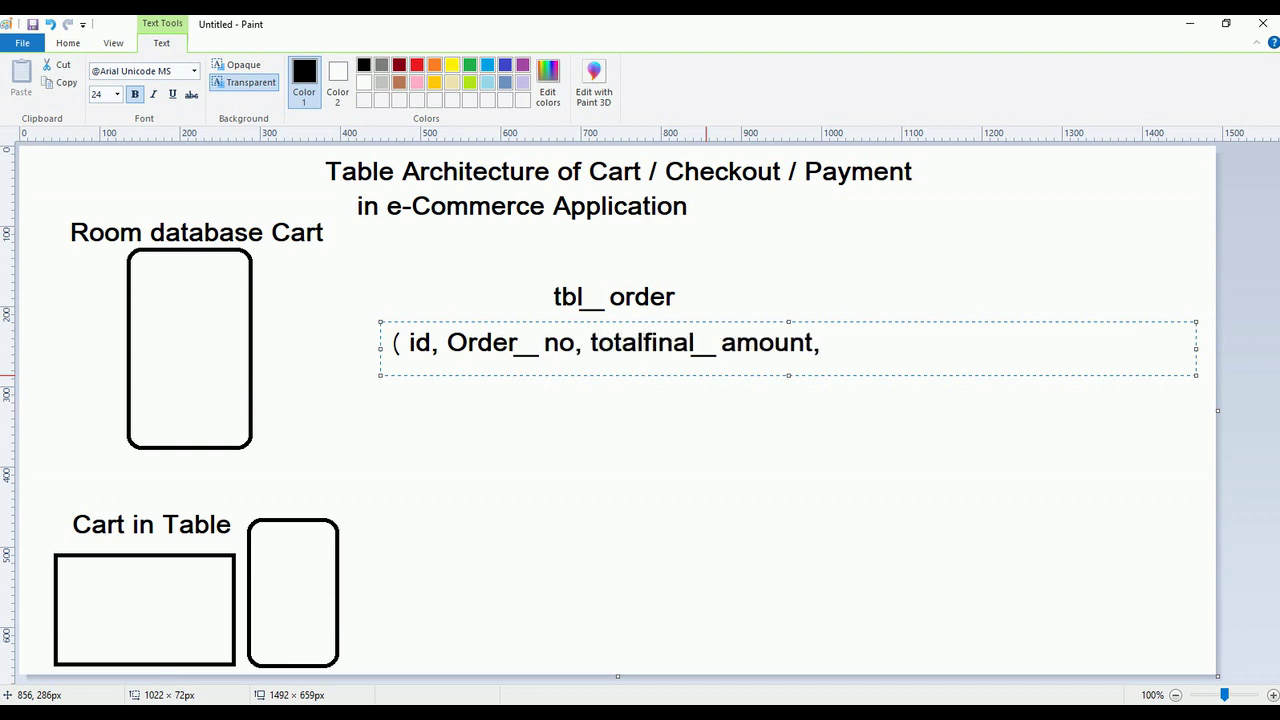
text(__amount,)
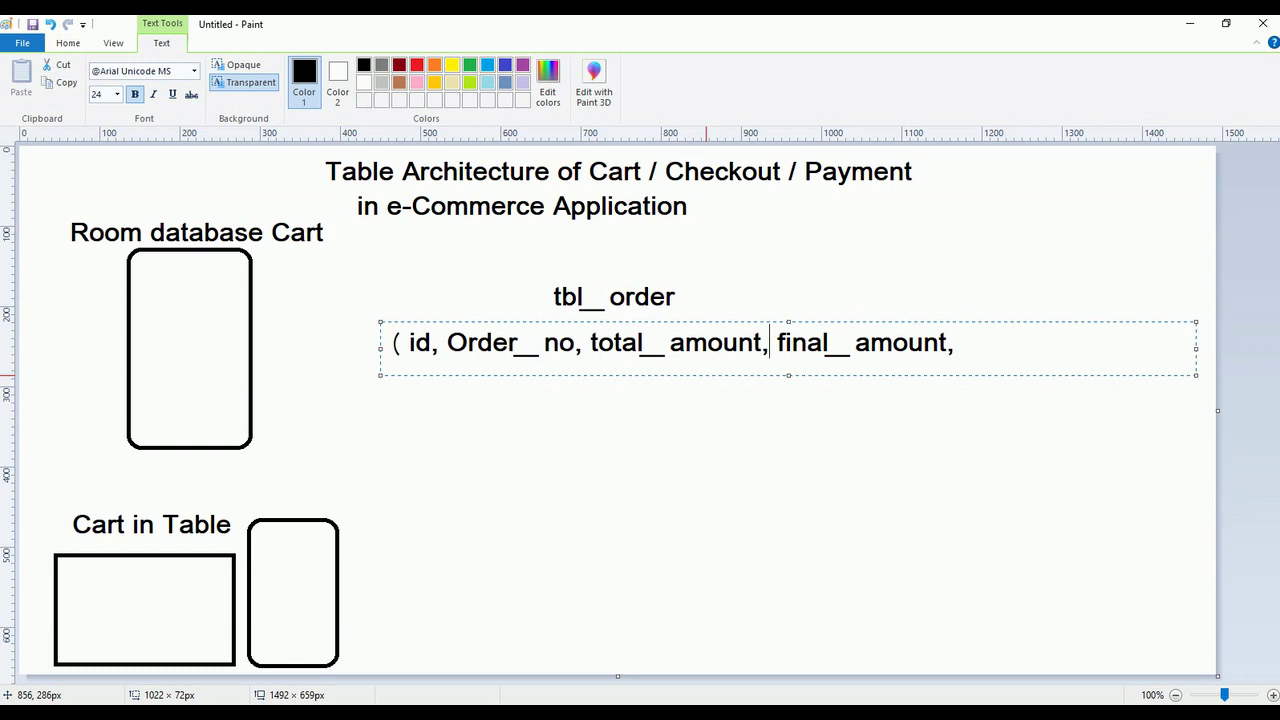
click(963, 342)
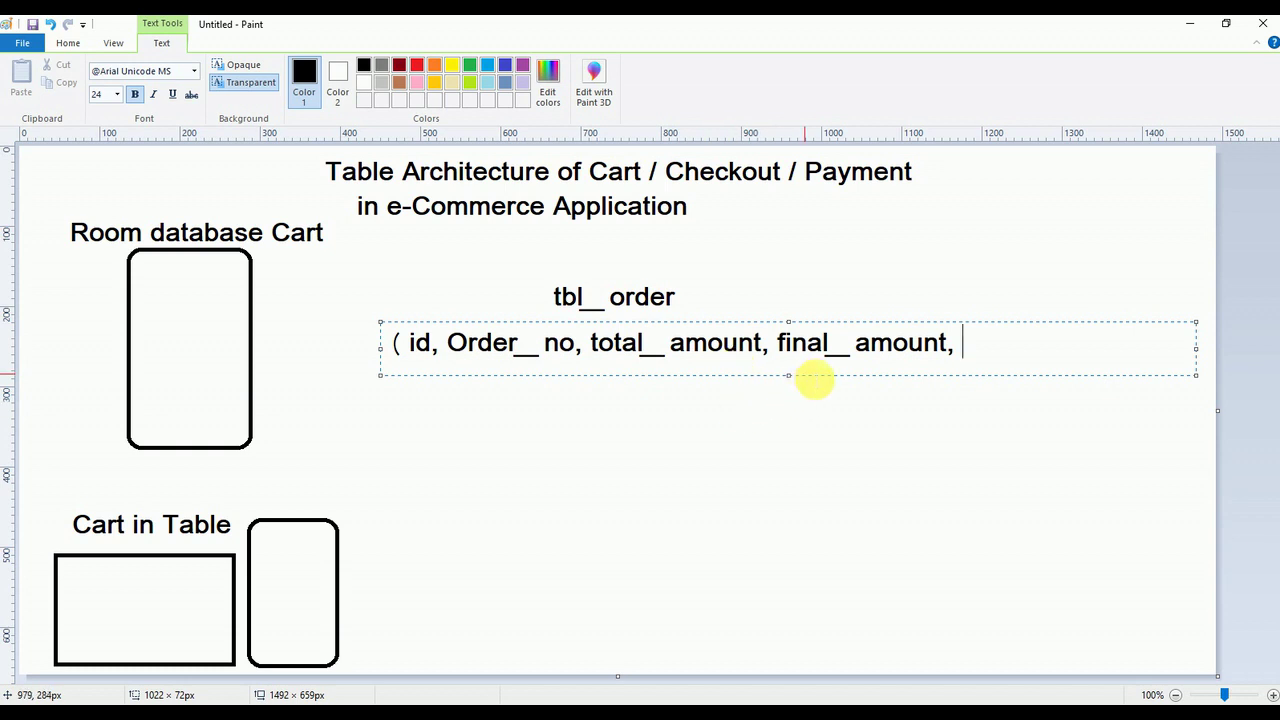
Step: Append 'pstatus,' after final__amount and widen the field list box
drag(815, 380, 738, 381)
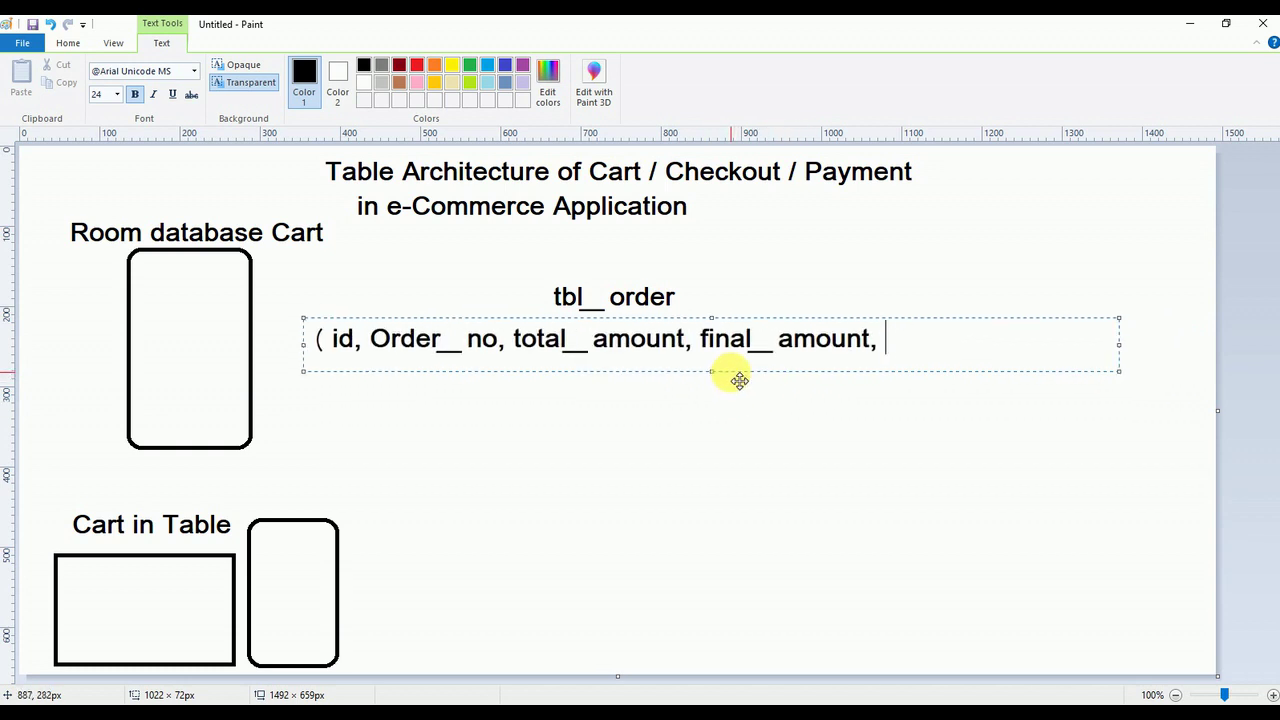
text(tran)
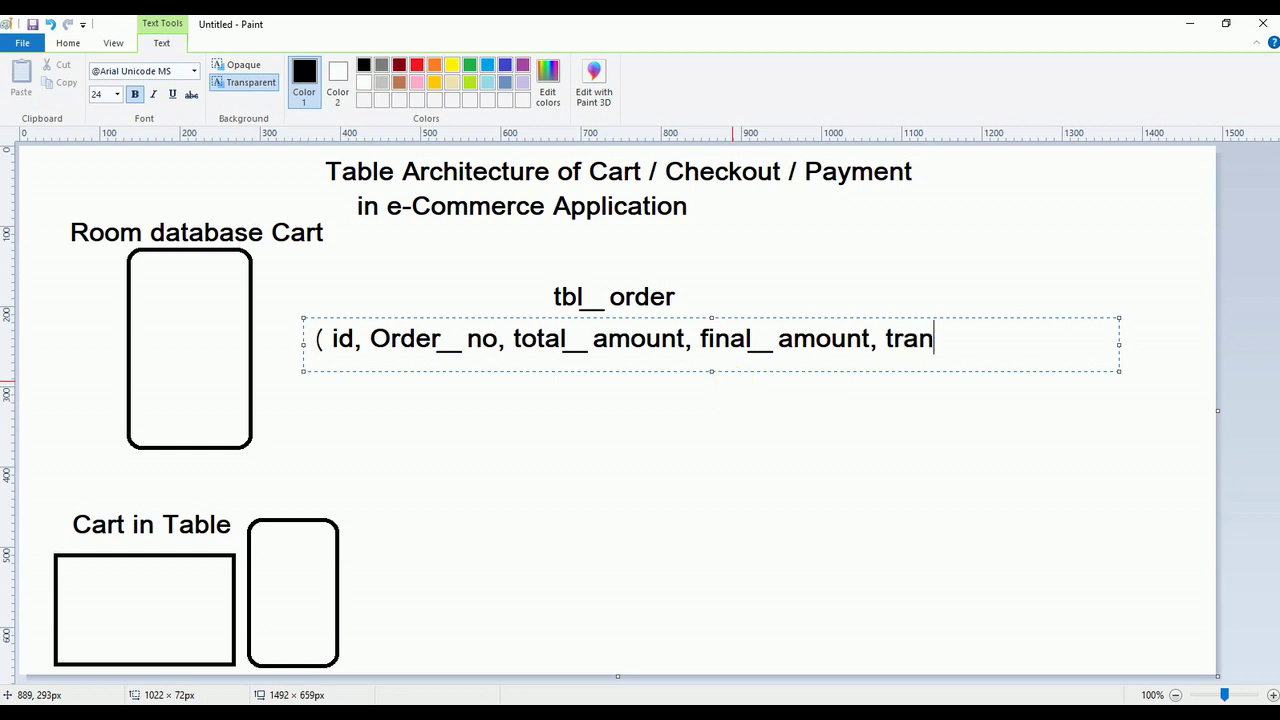
key(BackSpace)
key(BackSpace)
key(BackSpace)
key(BackSpace)
text(pay)
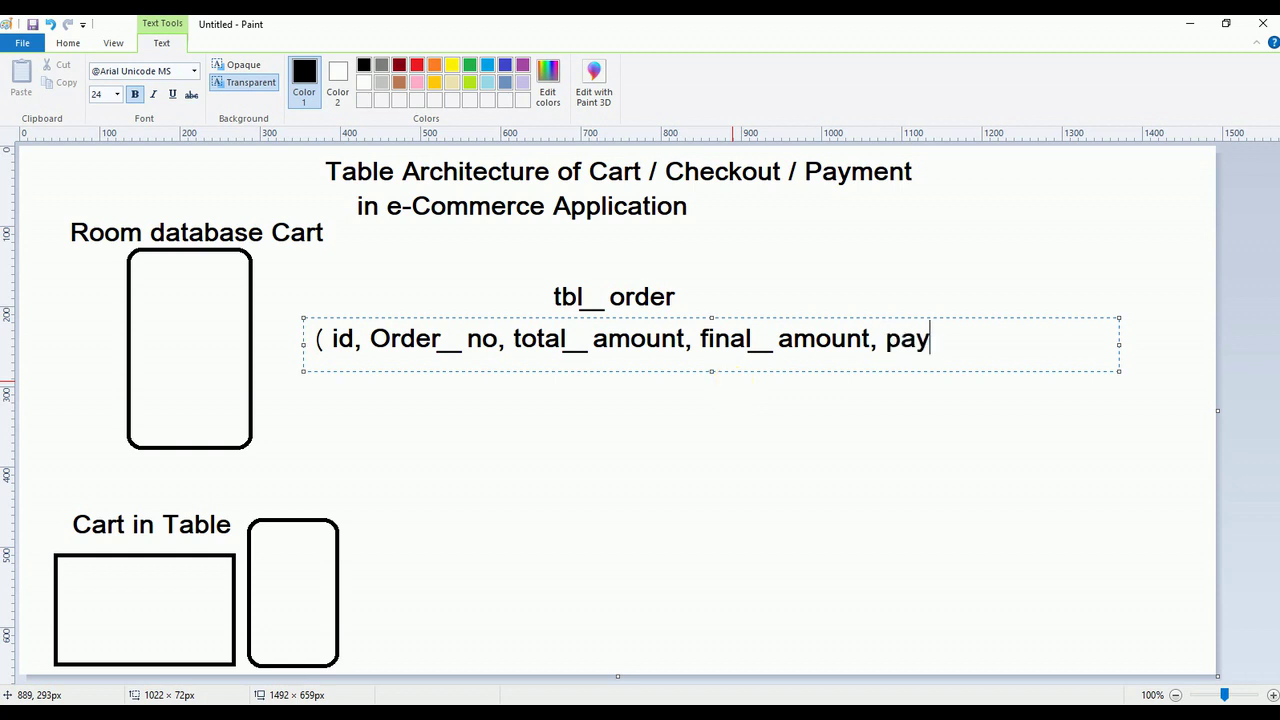
key(BackSpace)
key(BackSpace)
text(status,)
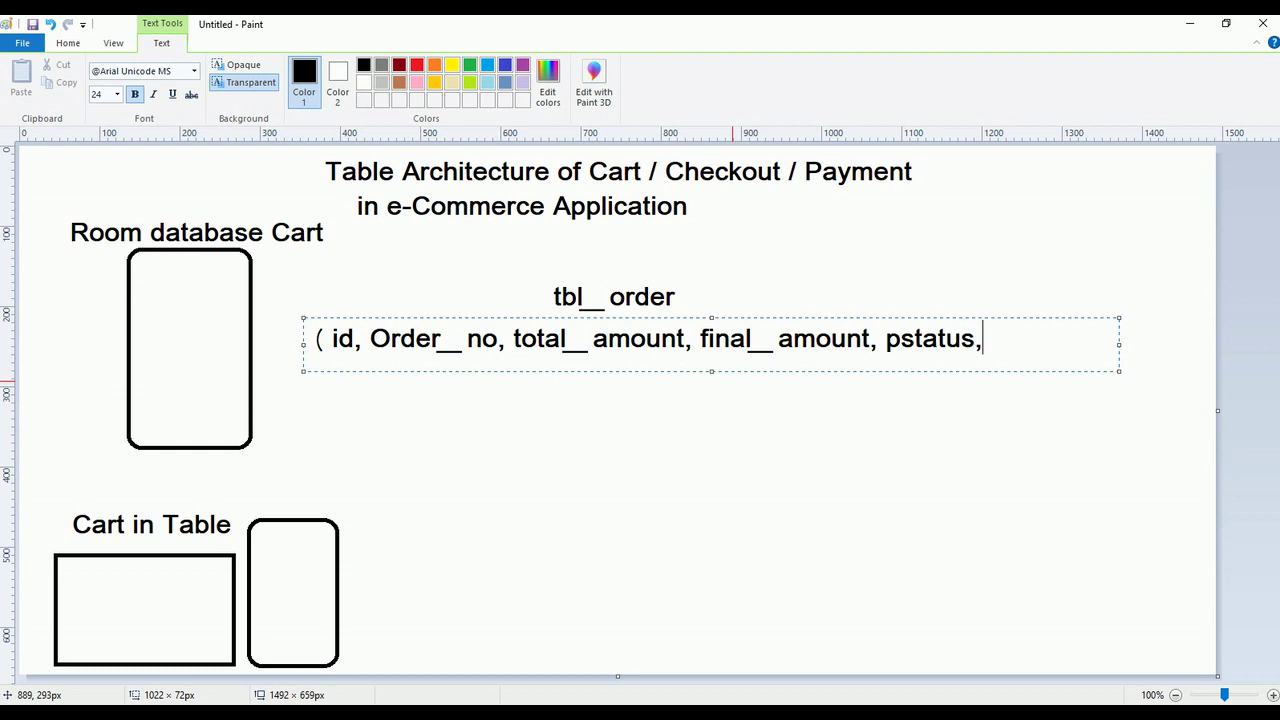
double_click(928, 342)
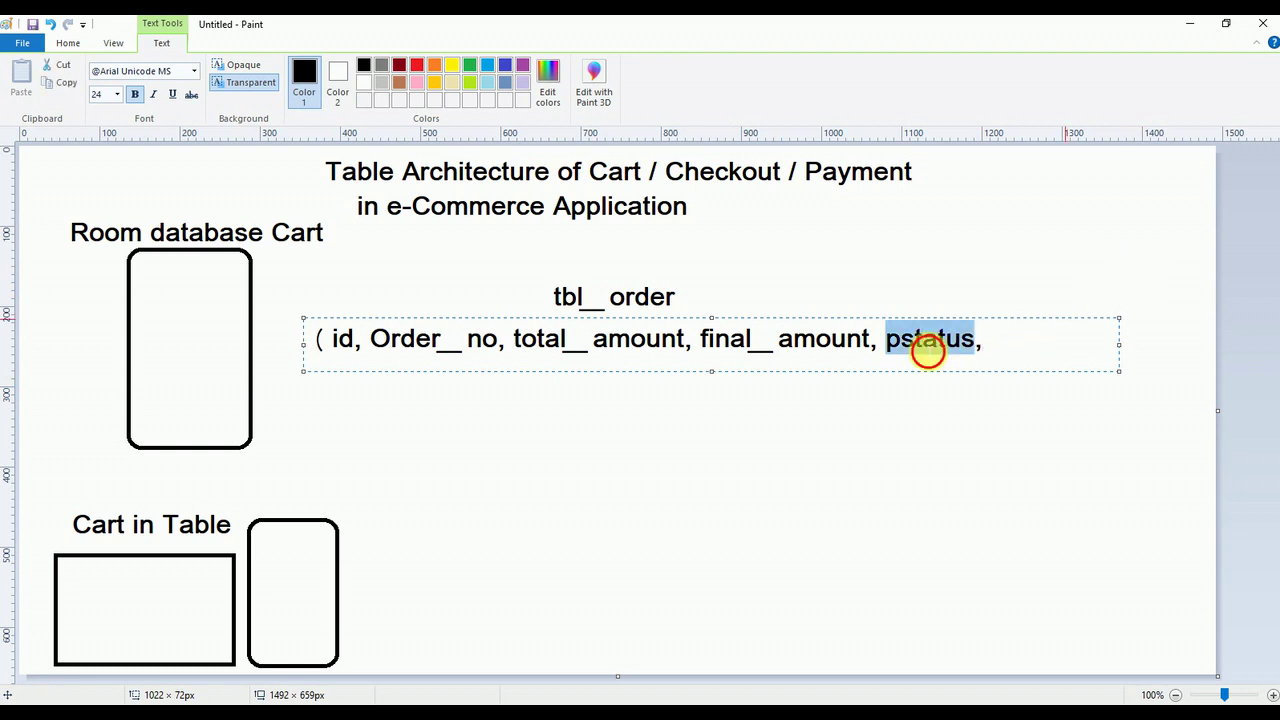
click(1000, 355)
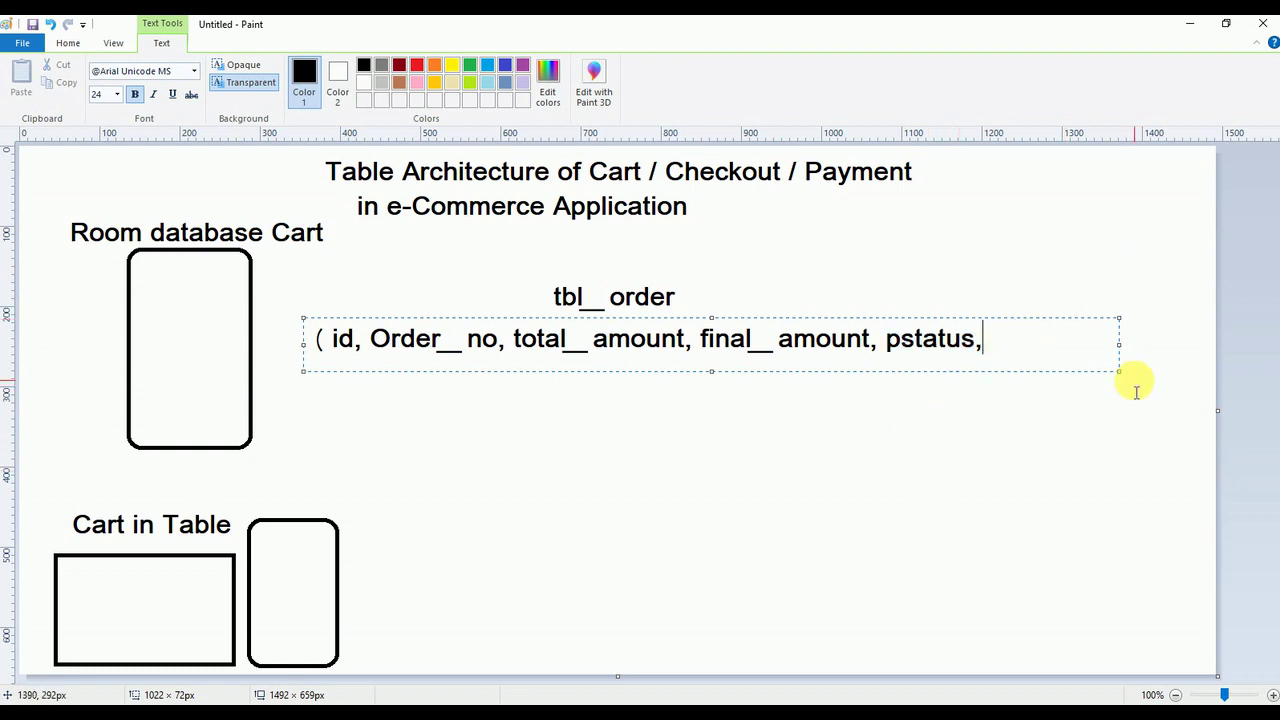
drag(1120, 372, 1190, 366)
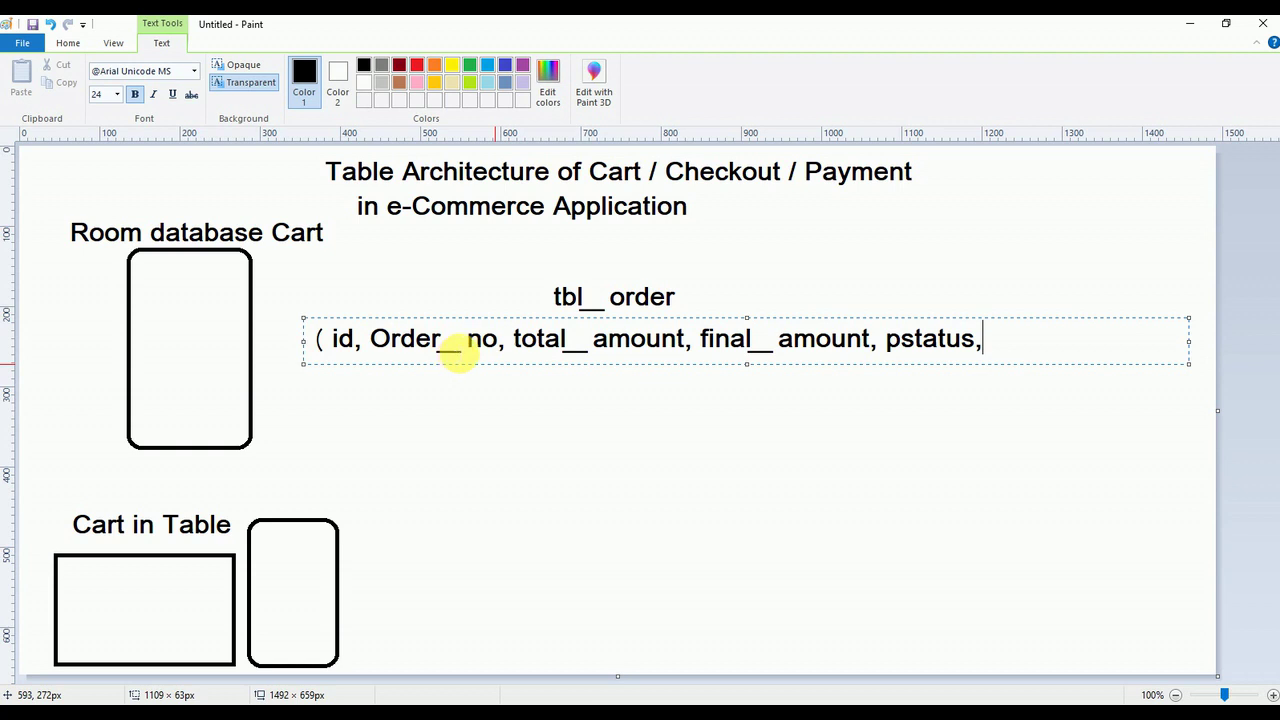
Step: Check words in the field list, then return the cursor after 'pstatus,'
drag(451, 342, 420, 348)
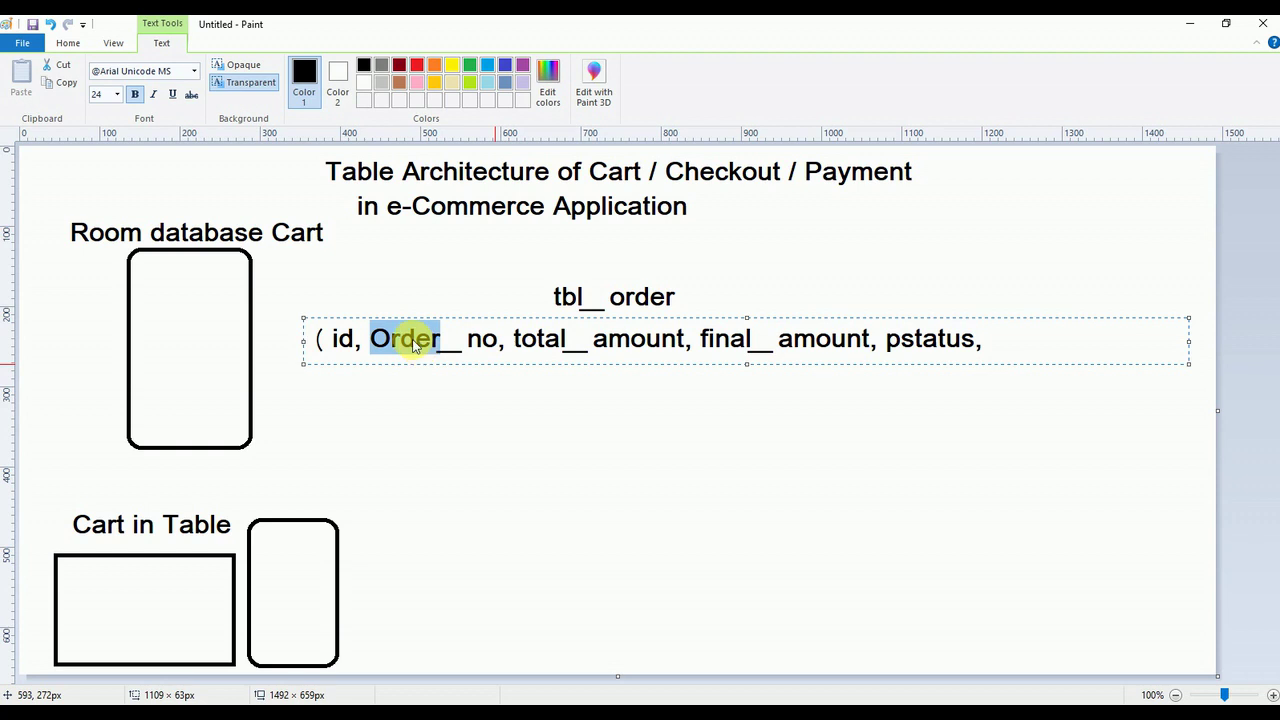
double_click(945, 345)
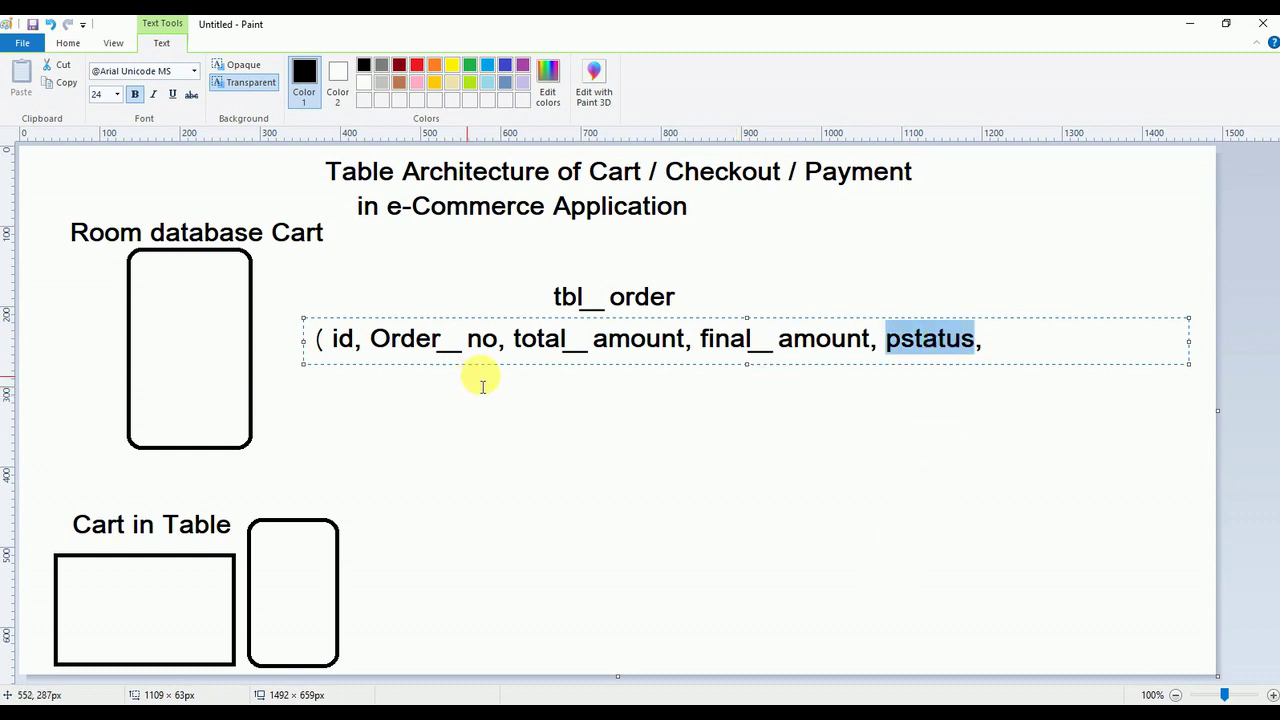
double_click(600, 338)
double_click(793, 345)
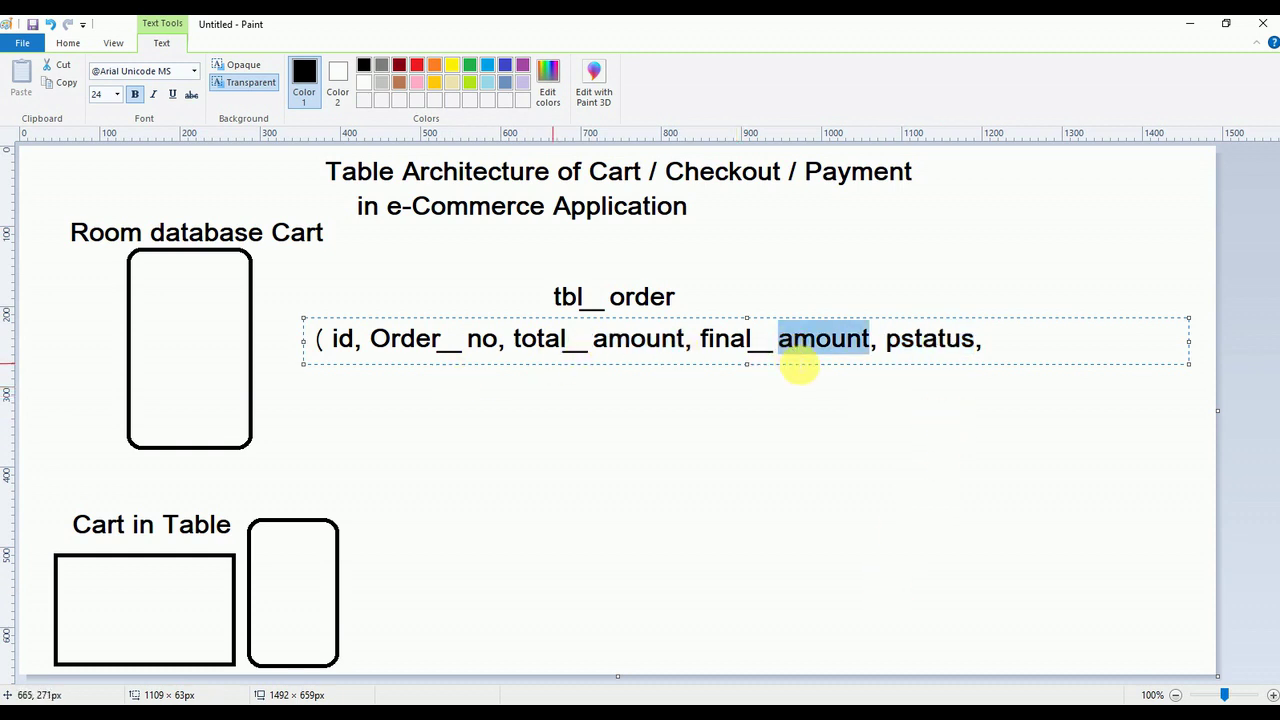
click(1005, 345)
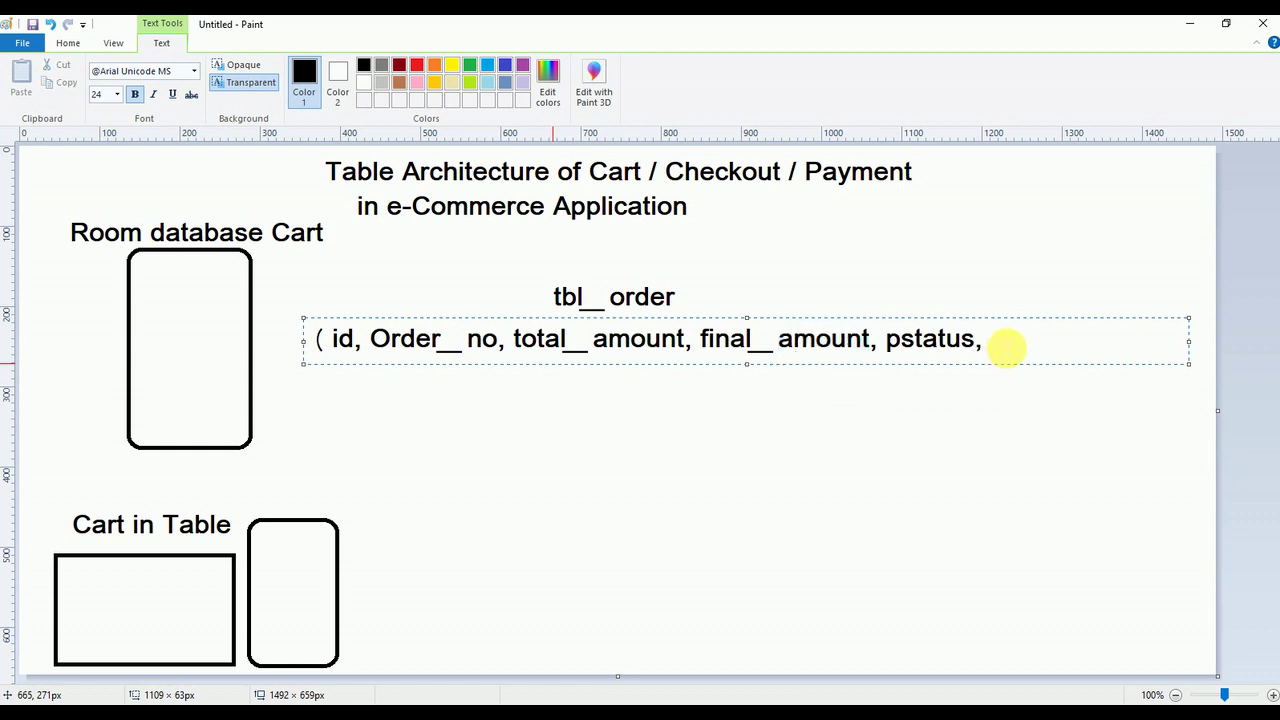
Step: Add 'transaction__number, order__status,' to the field list, correcting typos
text(tar)
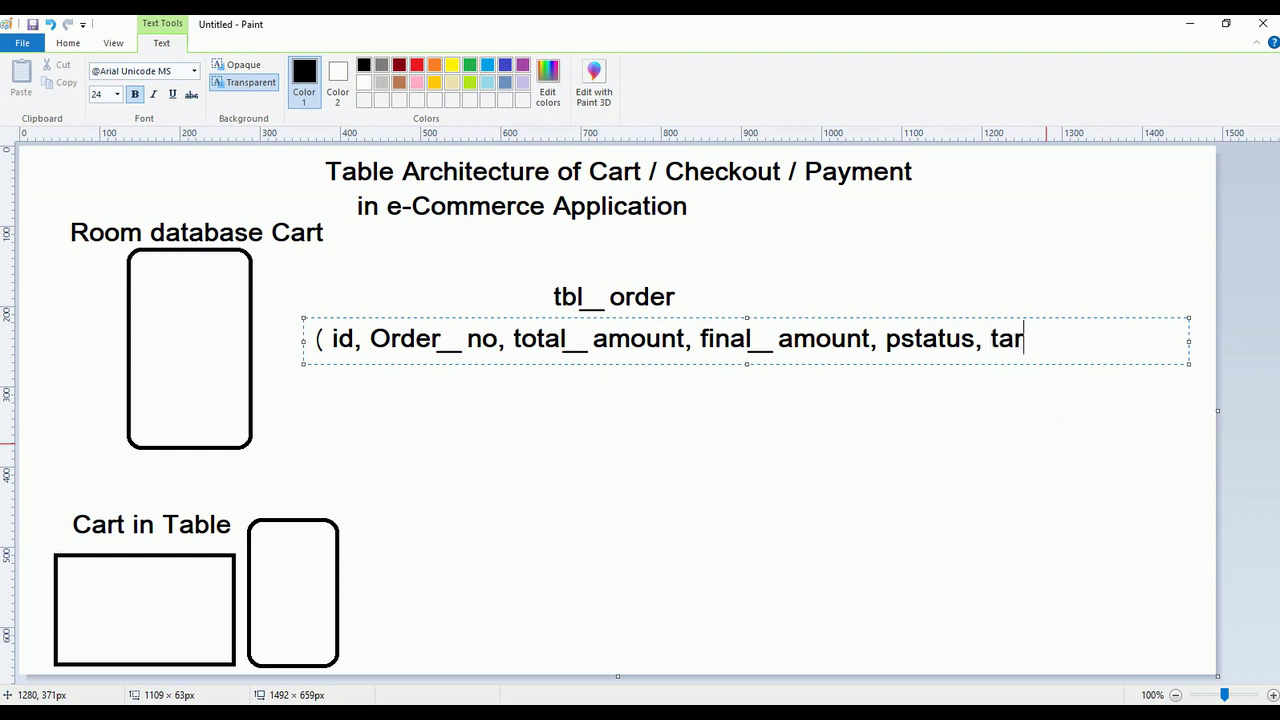
key(BackSpace)
key(BackSpace)
text(ta)
key(BackSpace)
text(r)
key(BackSpace)
key(BackSpace)
text(ram)
key(BackSpace)
text(nsa)
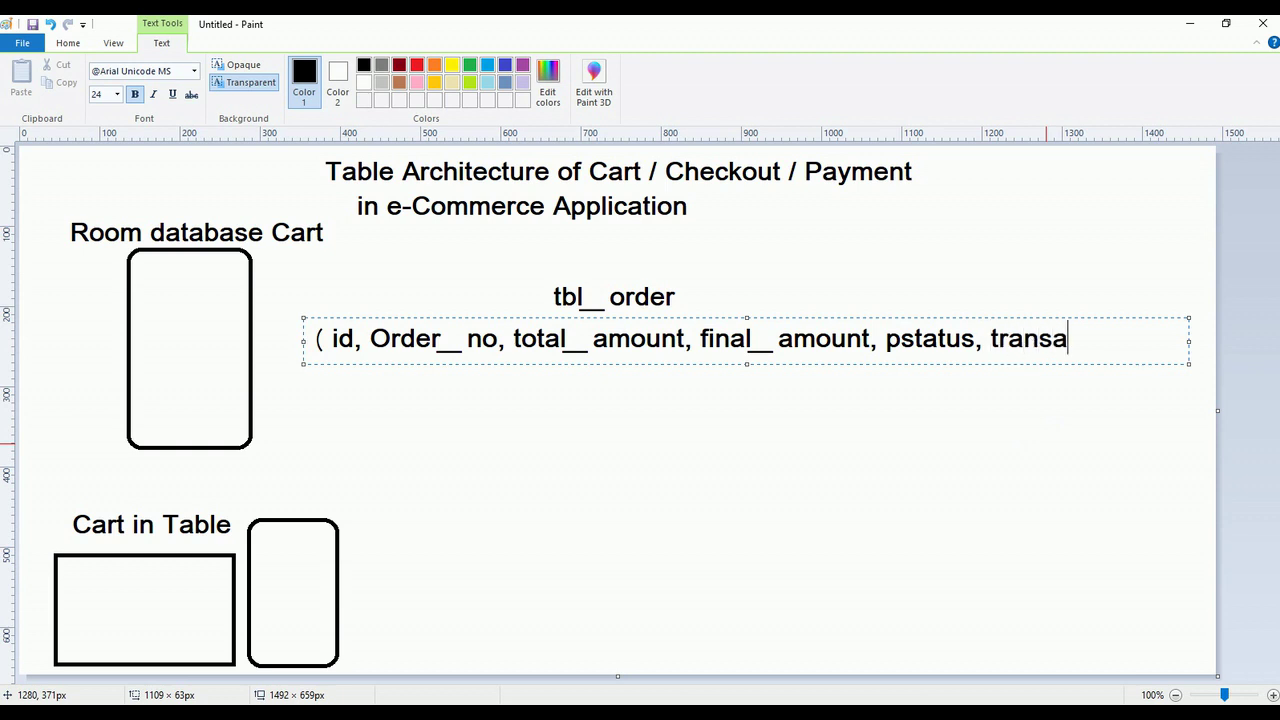
text(ctiom)
key(BackSpace)
text(n__numbe)
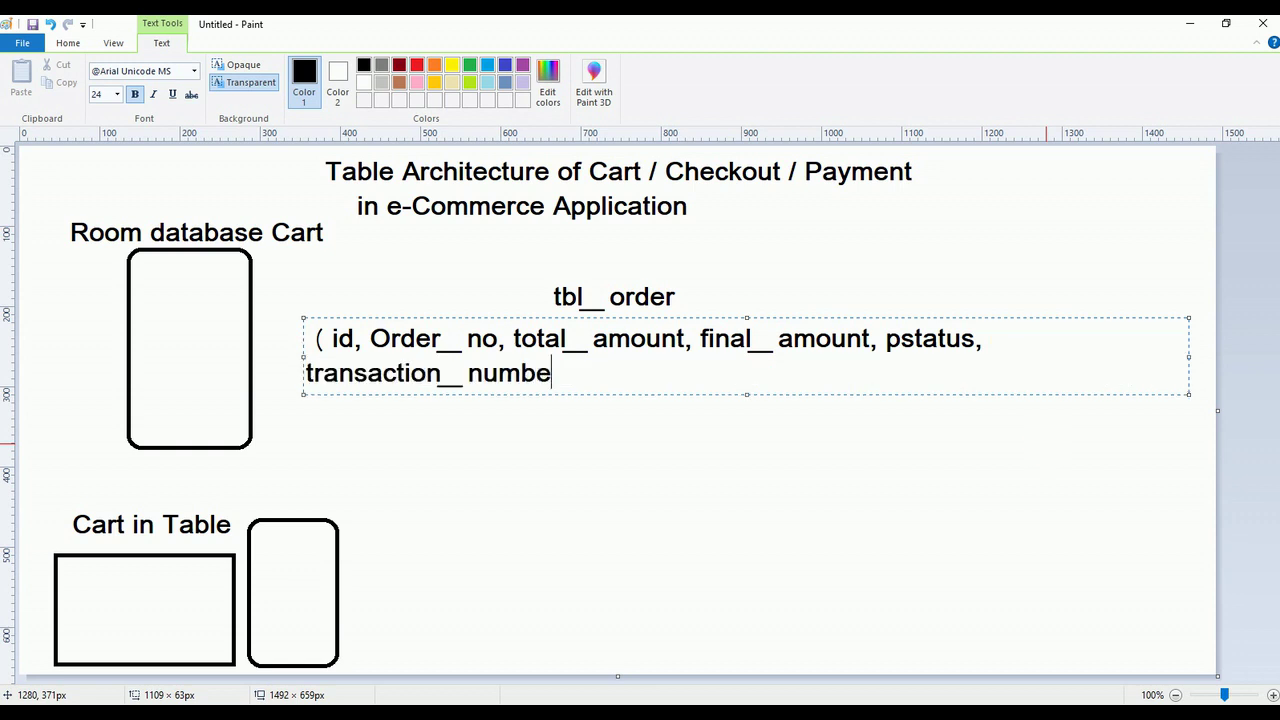
text(r,)
text( order__stat)
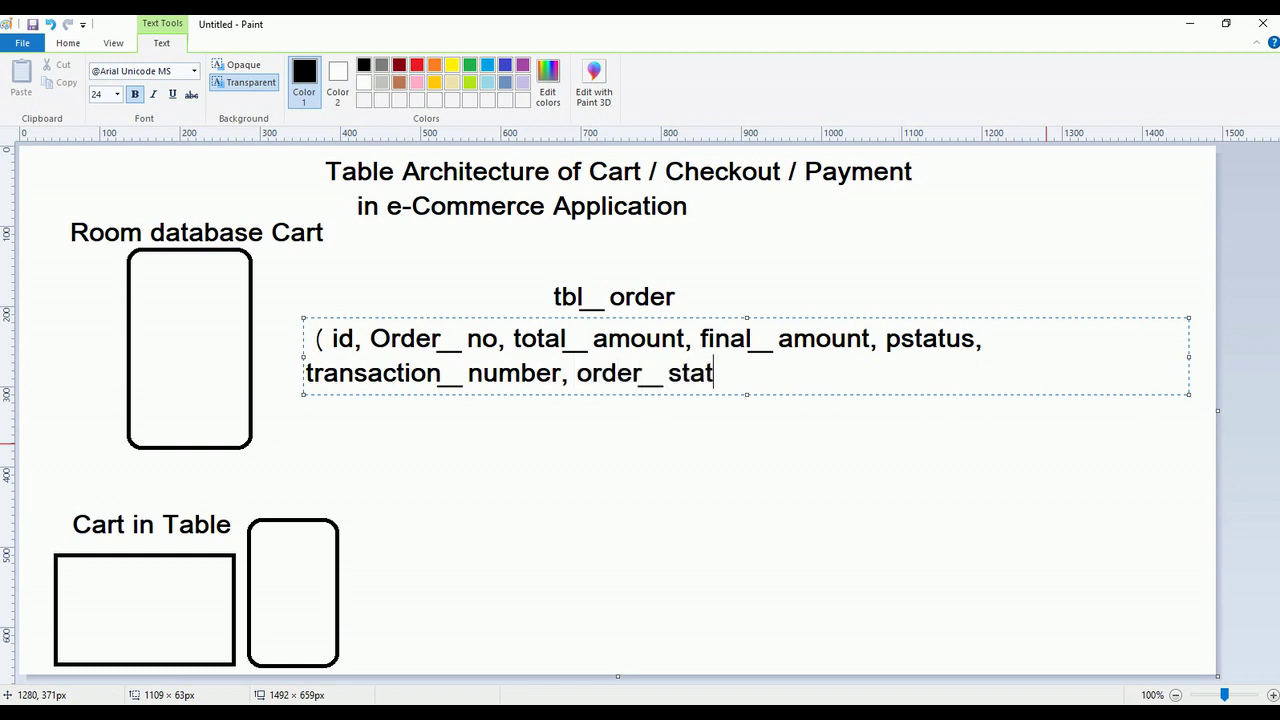
text(us,)
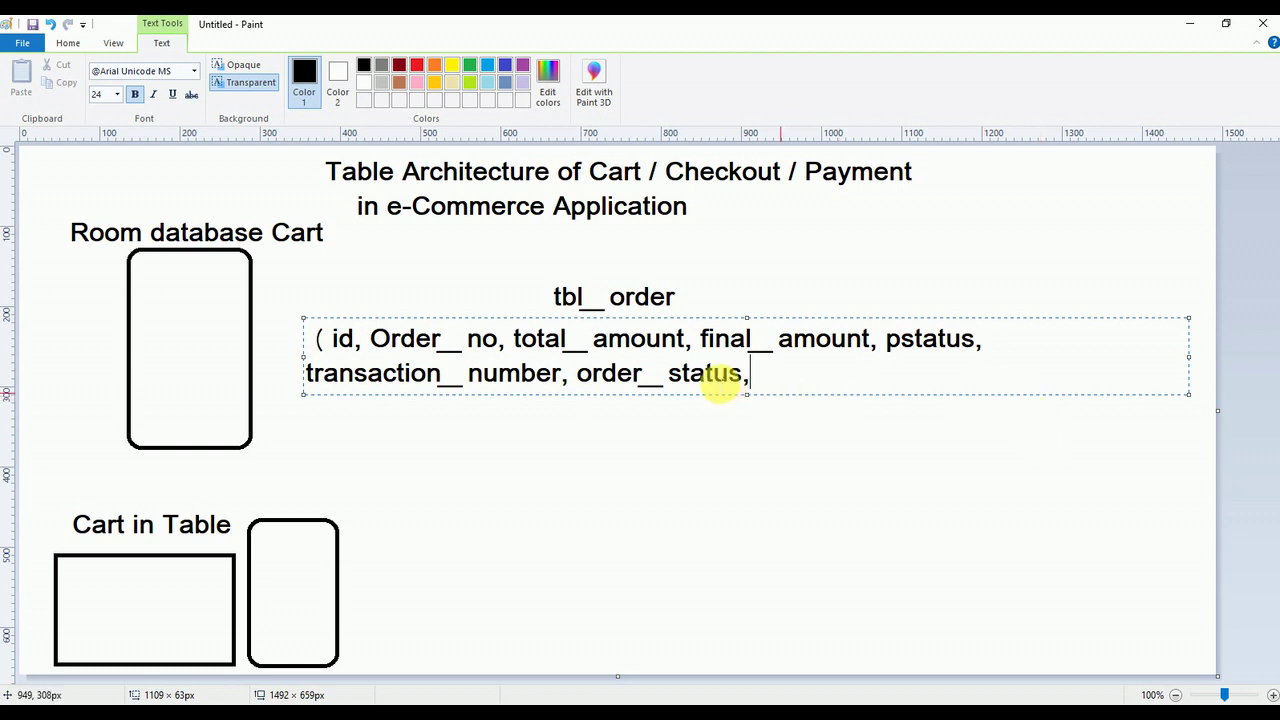
Step: Close the field list with 'date)'
double_click(712, 374)
click(788, 385)
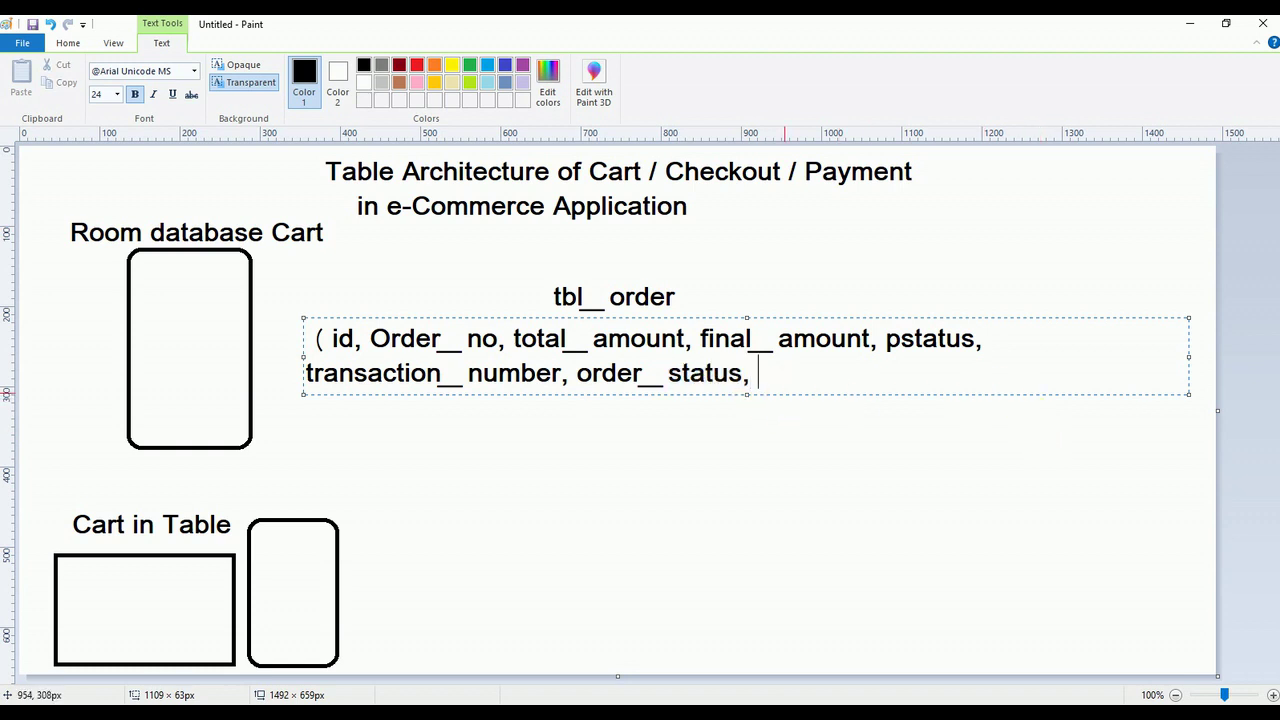
text(date))
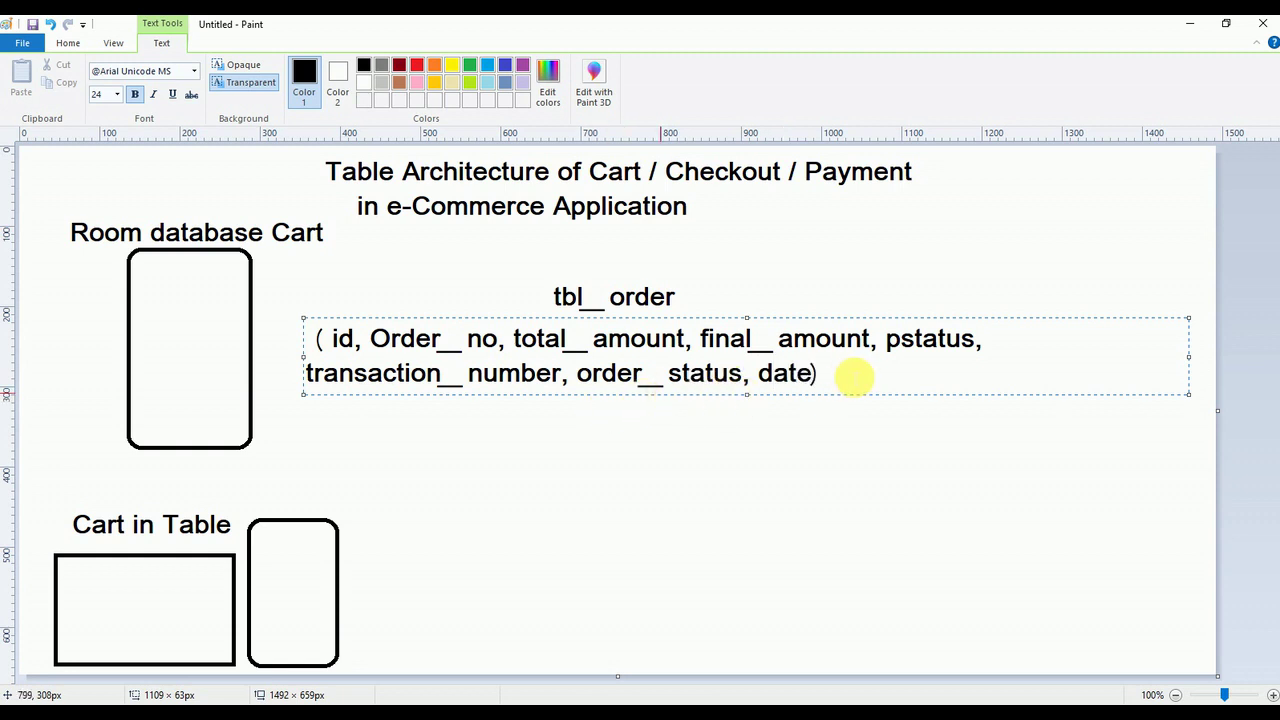
Step: Set the whole tbl__order field list to font size 16 and commit it
drag(851, 374, 246, 346)
click(116, 94)
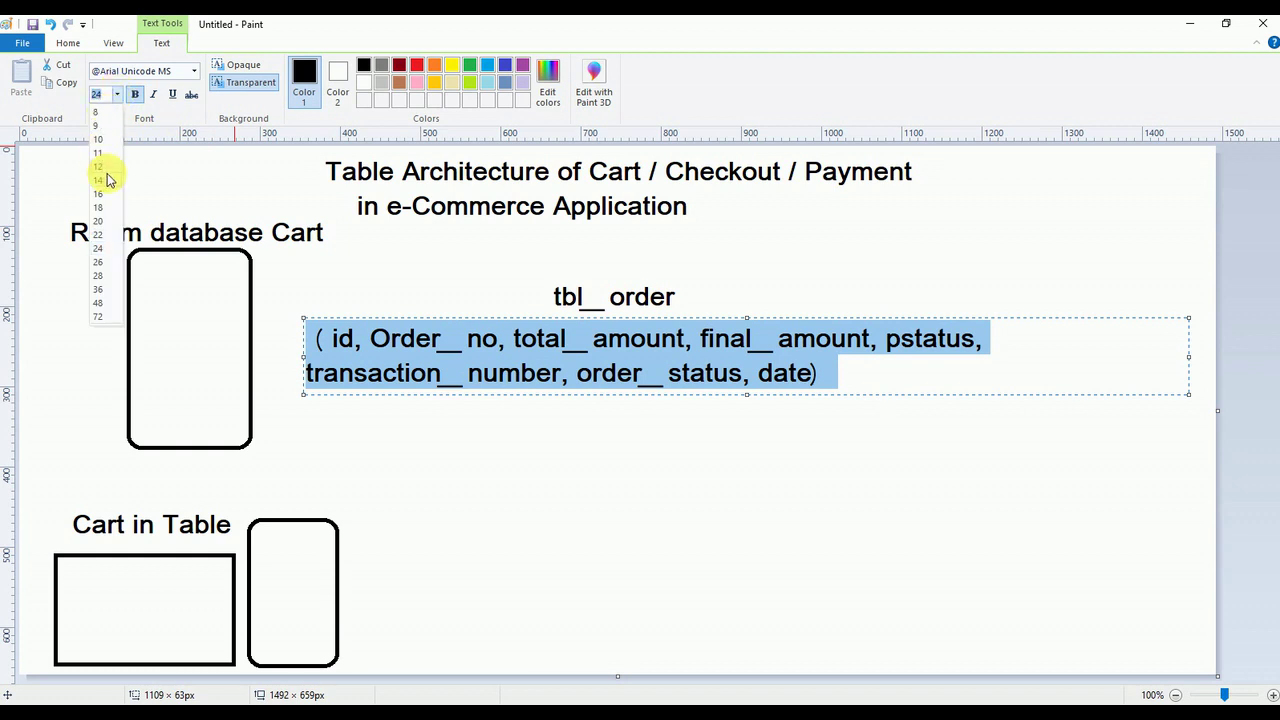
click(108, 172)
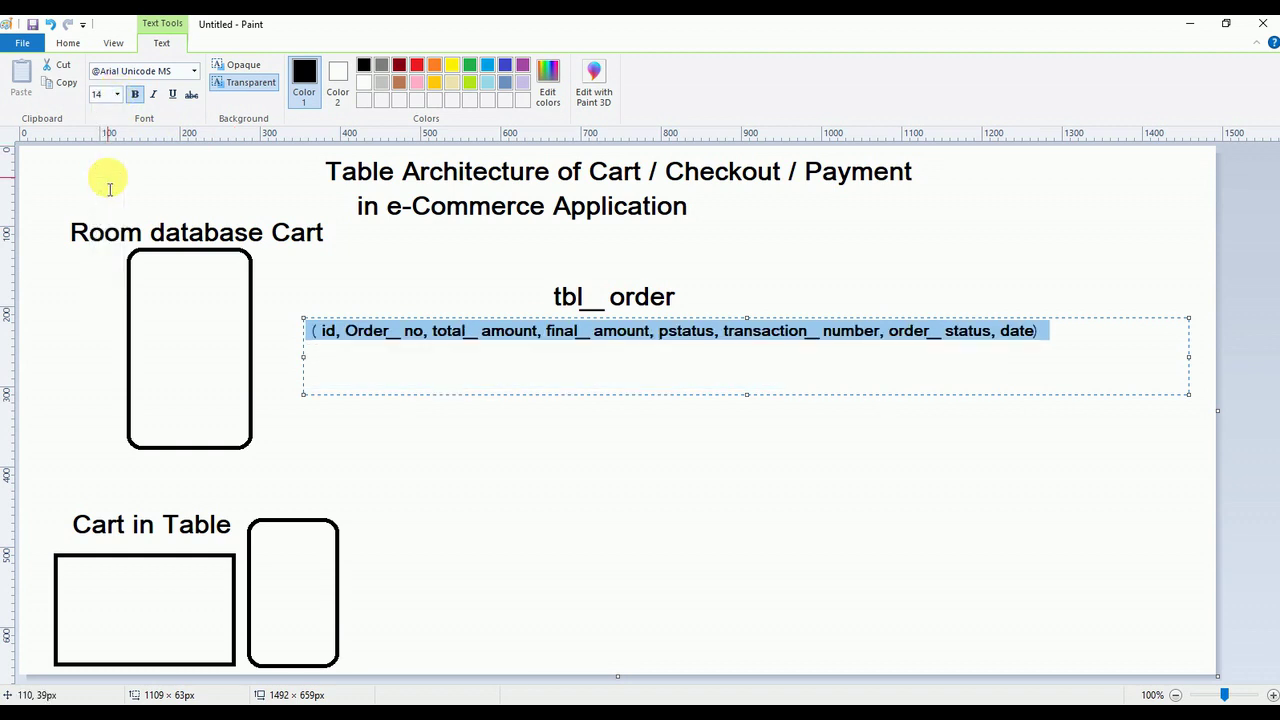
click(117, 94)
click(98, 193)
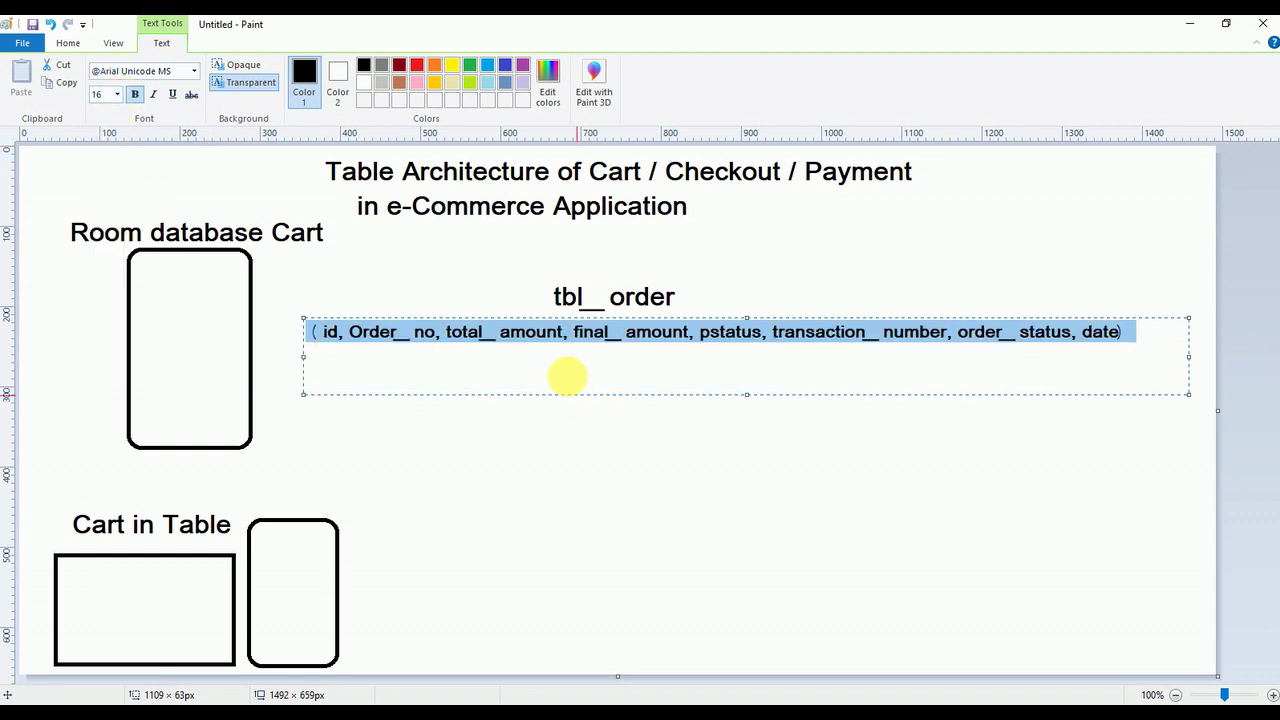
click(566, 372)
click(565, 436)
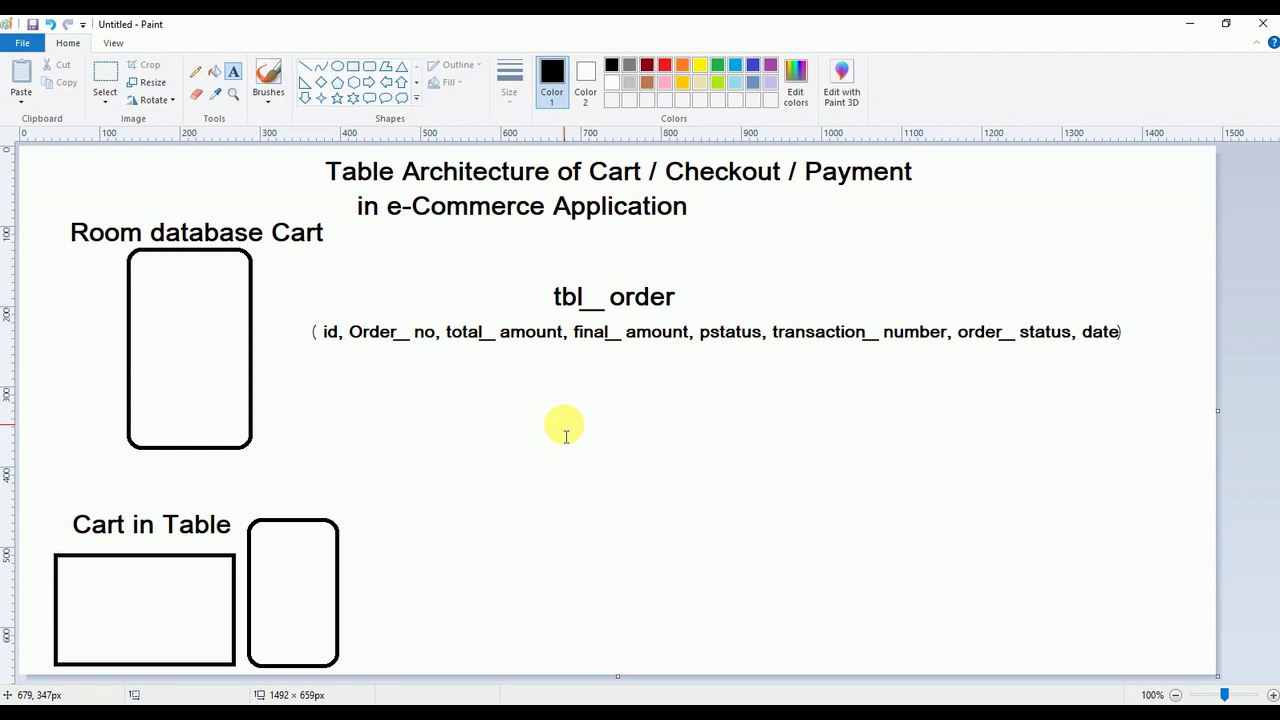
Step: Underline Order_ no with a thick pencil, undoing stray marks
click(195, 72)
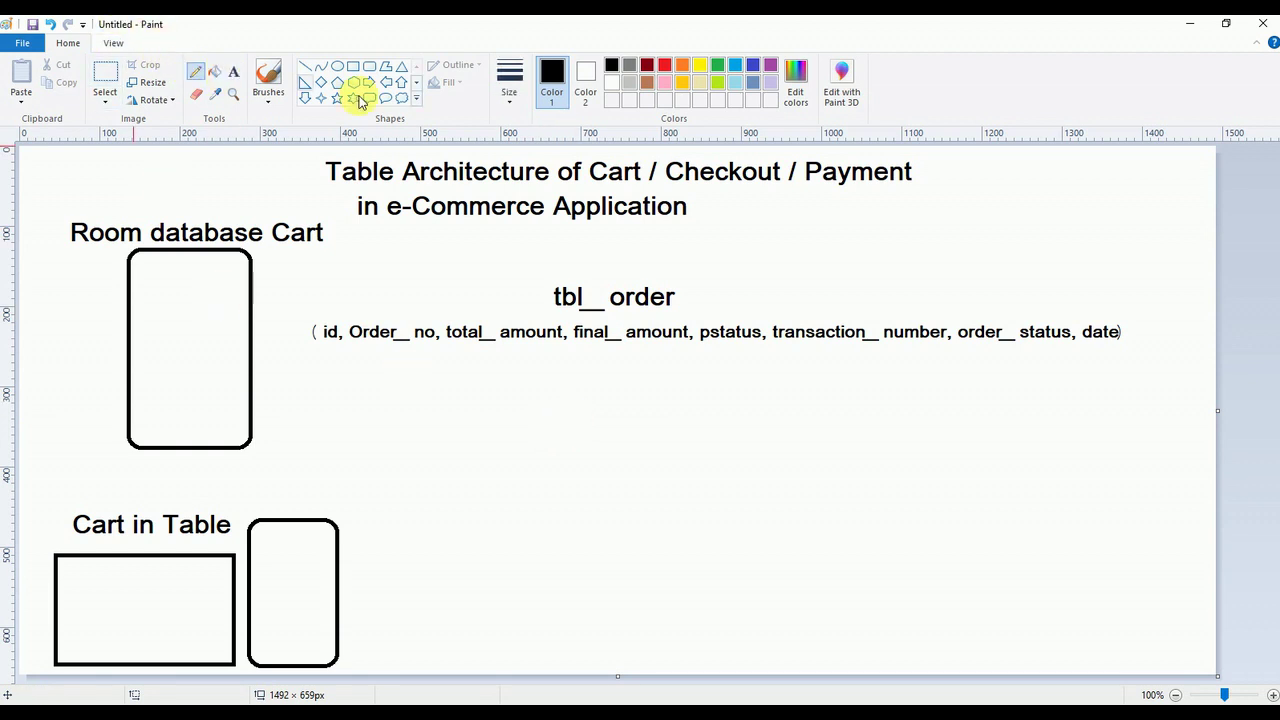
click(509, 85)
click(532, 227)
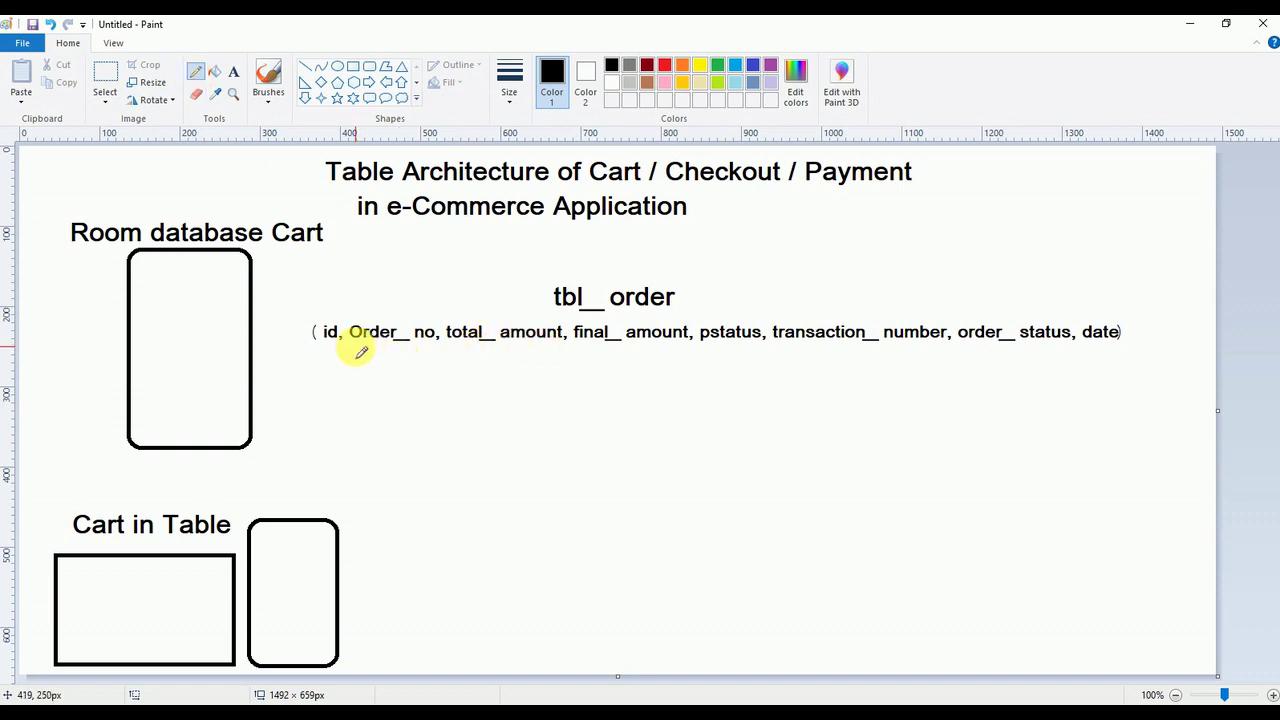
drag(354, 348, 416, 348)
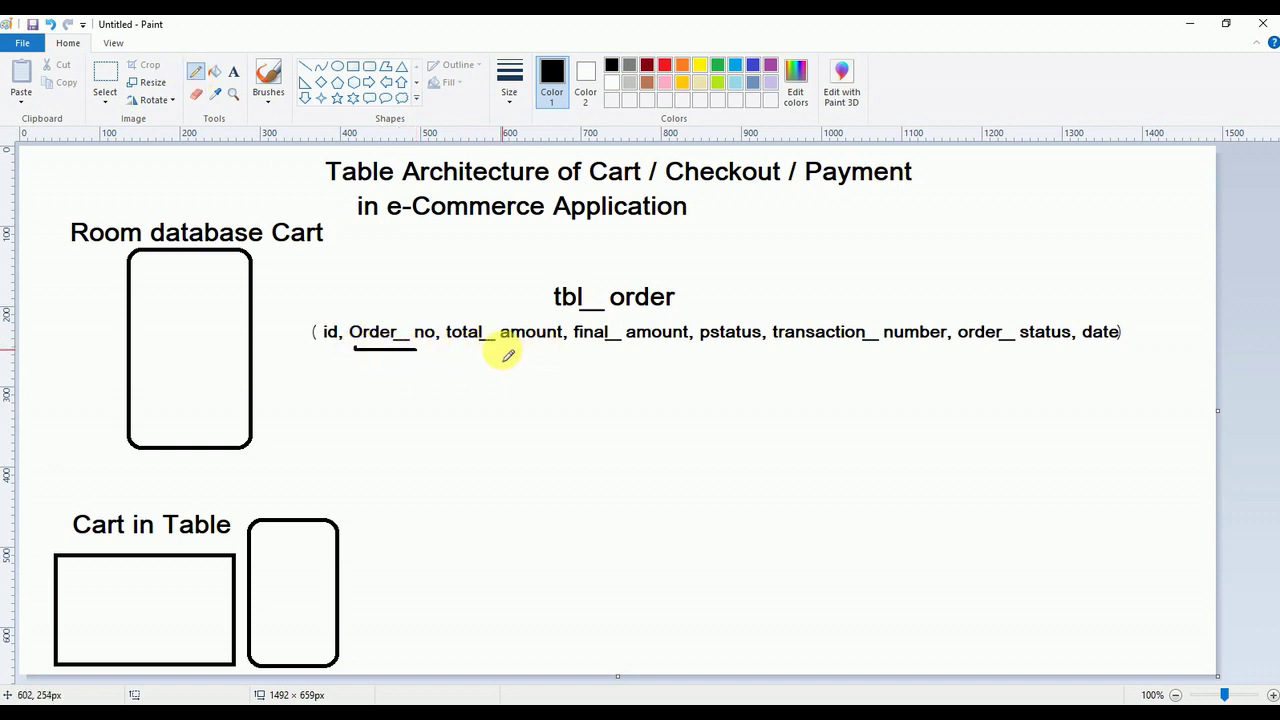
click(454, 348)
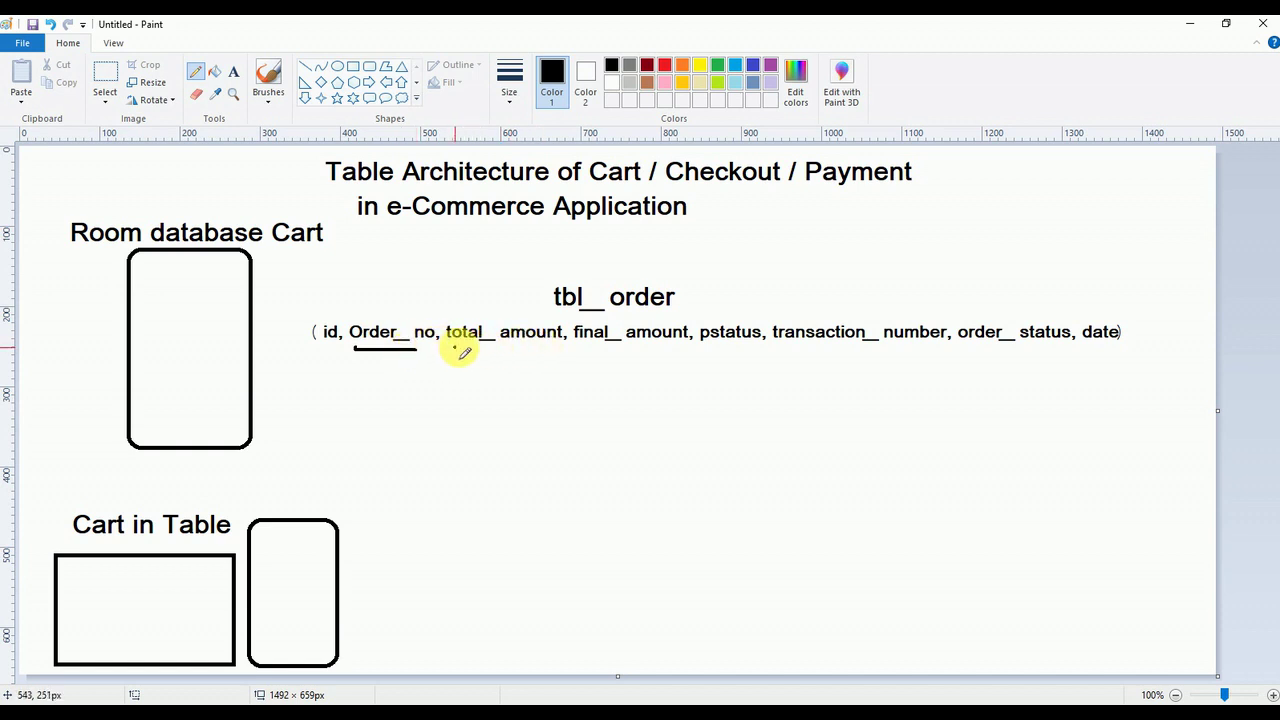
drag(456, 349, 540, 349)
key(ctrl+z)
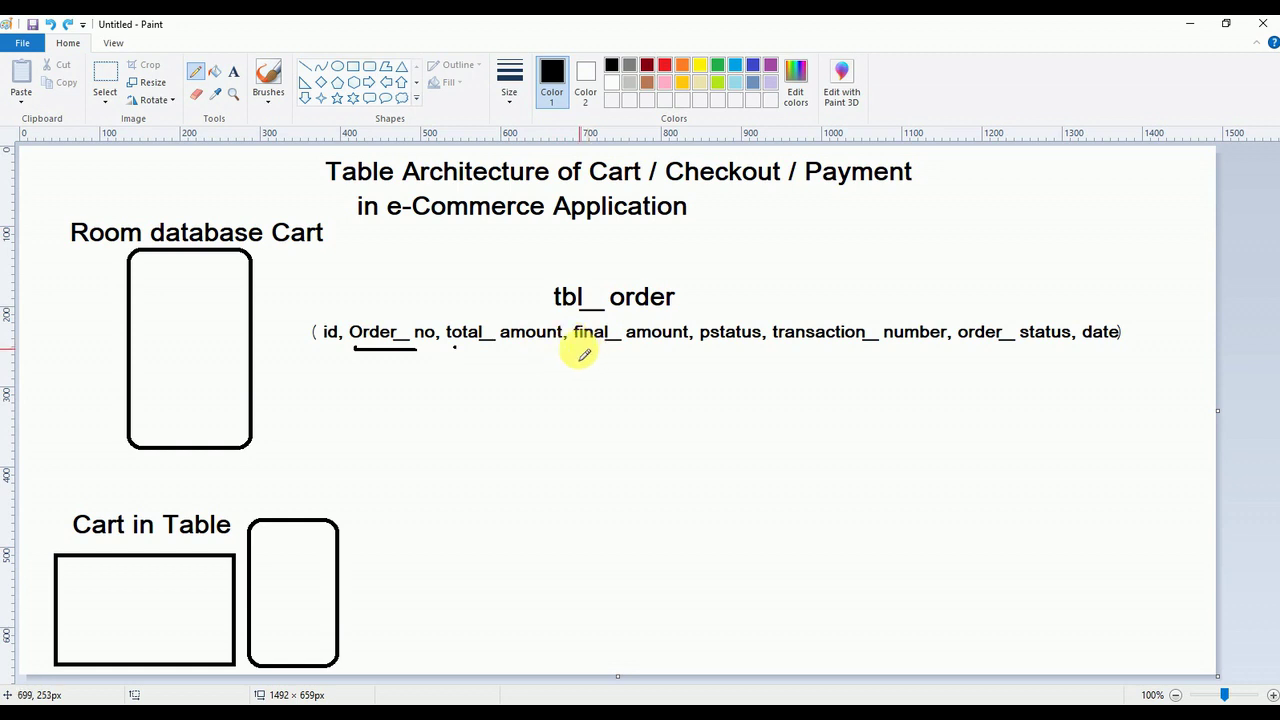
click(581, 350)
key(ctrl+z)
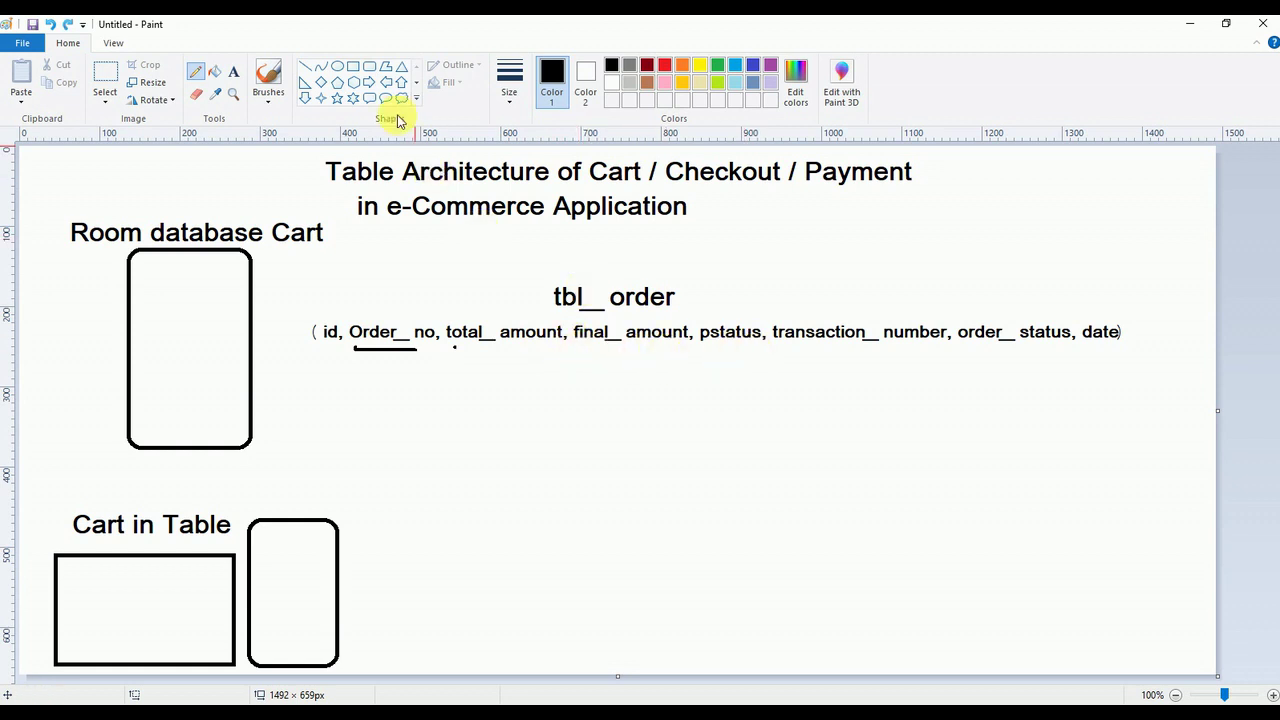
Step: Draw straight lines above transaction_ number and order_ status
click(305, 66)
mouse_move(691, 349)
mouse_down()
mouse_move(758, 349)
mouse_move(872, 315)
mouse_up()
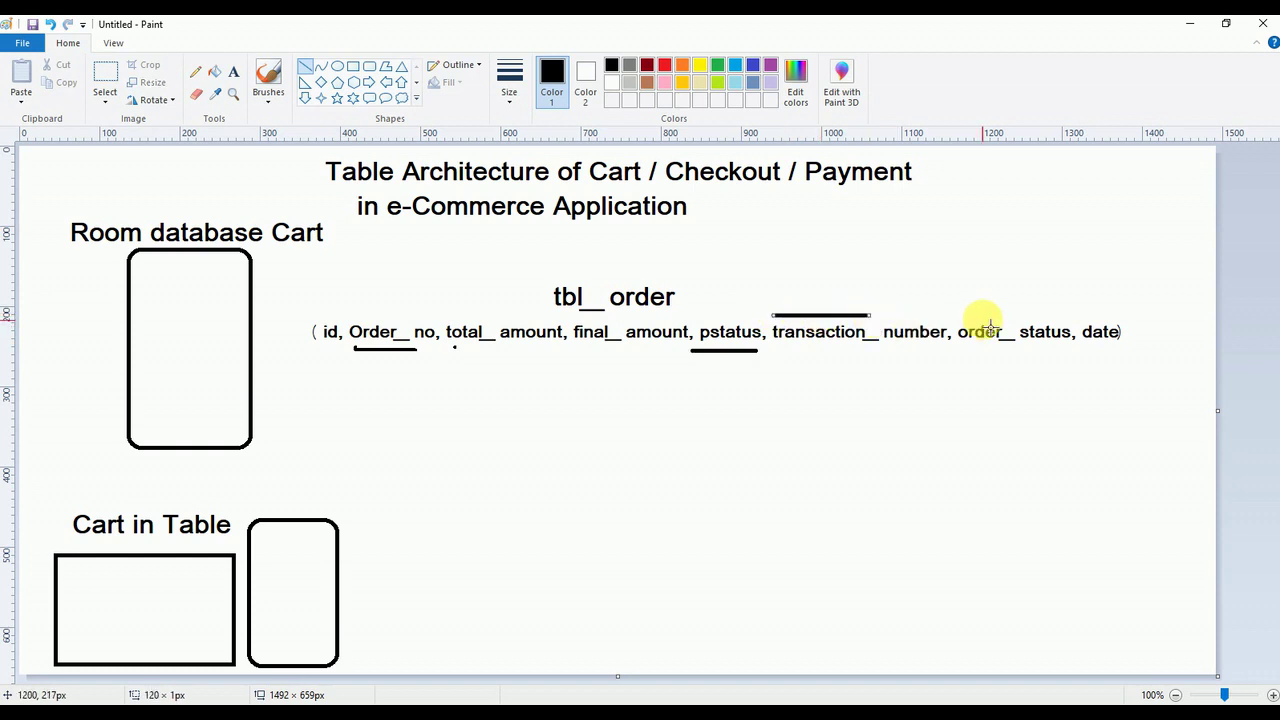
drag(967, 314, 1054, 314)
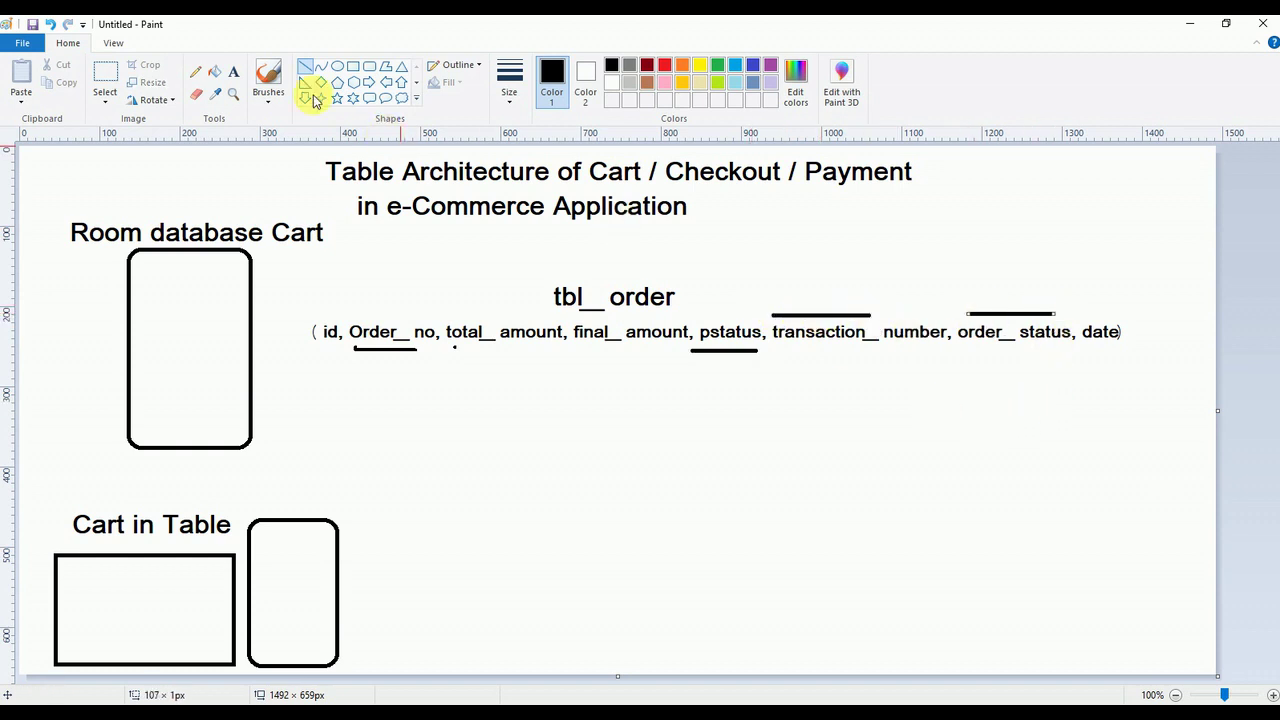
click(195, 71)
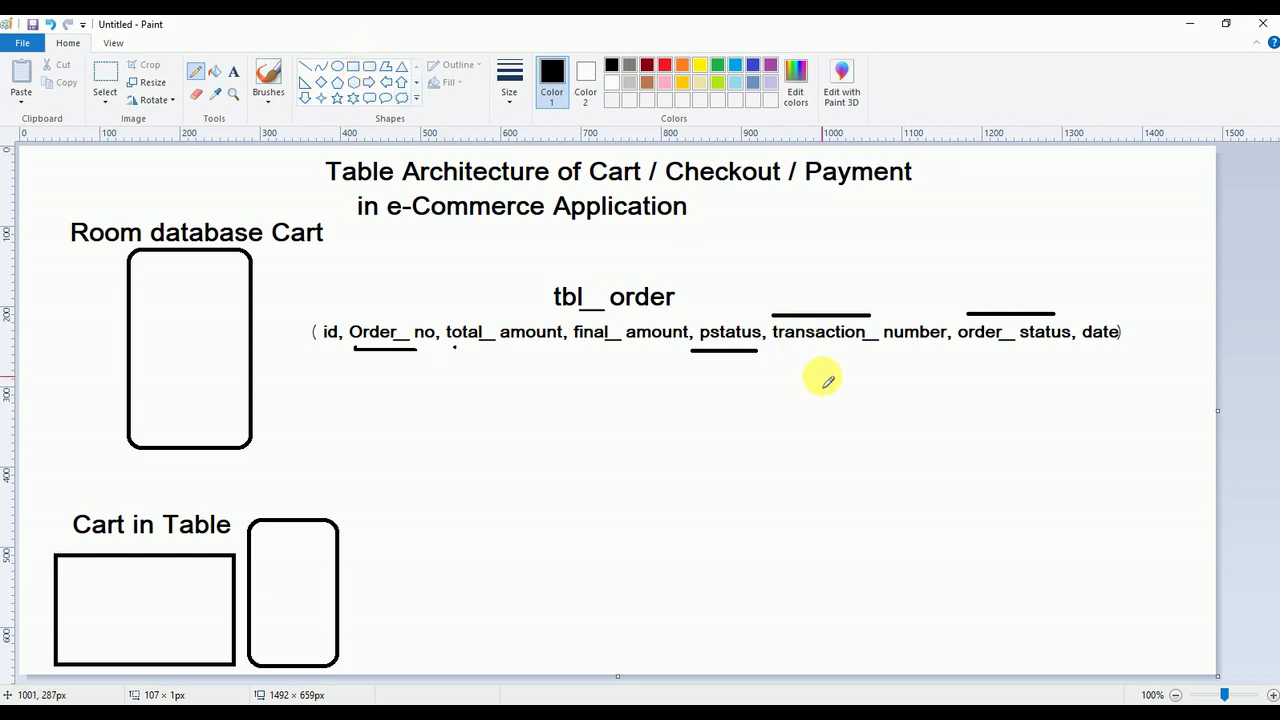
click(355, 68)
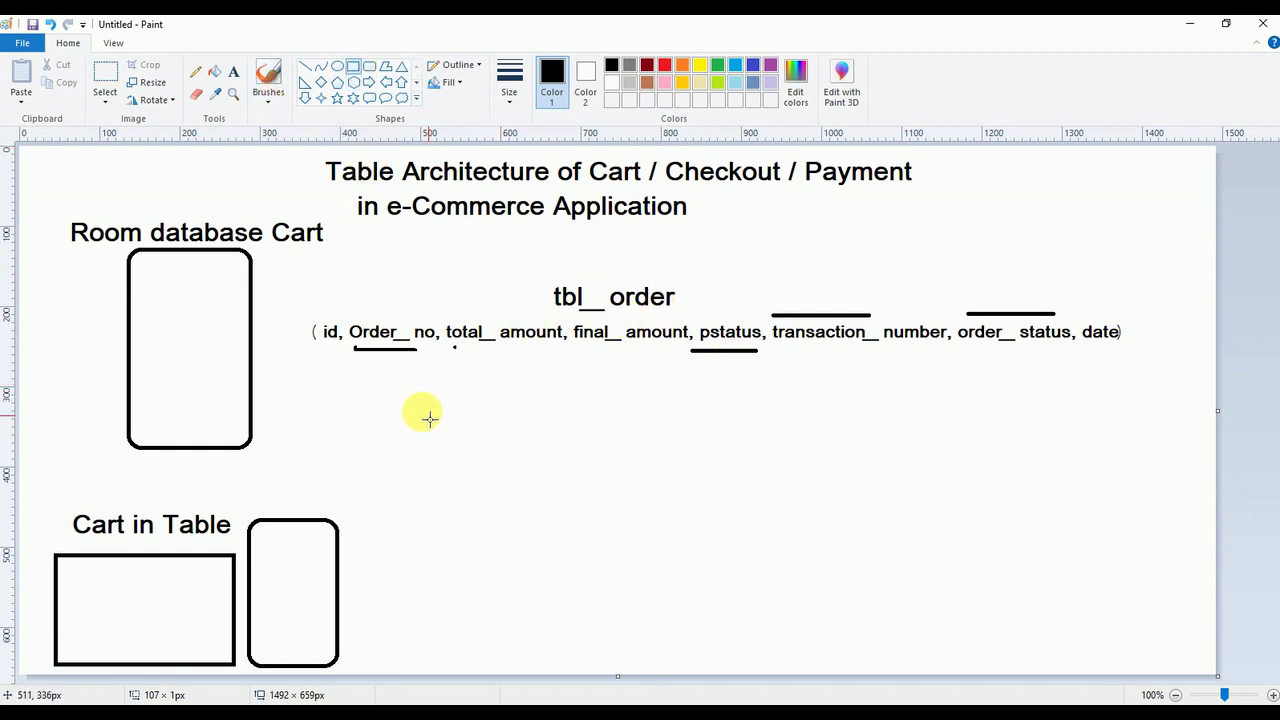
Step: Draw a large box below the list containing header 'id, order_ no, pid' and row '1'
drag(390, 400, 1046, 579)
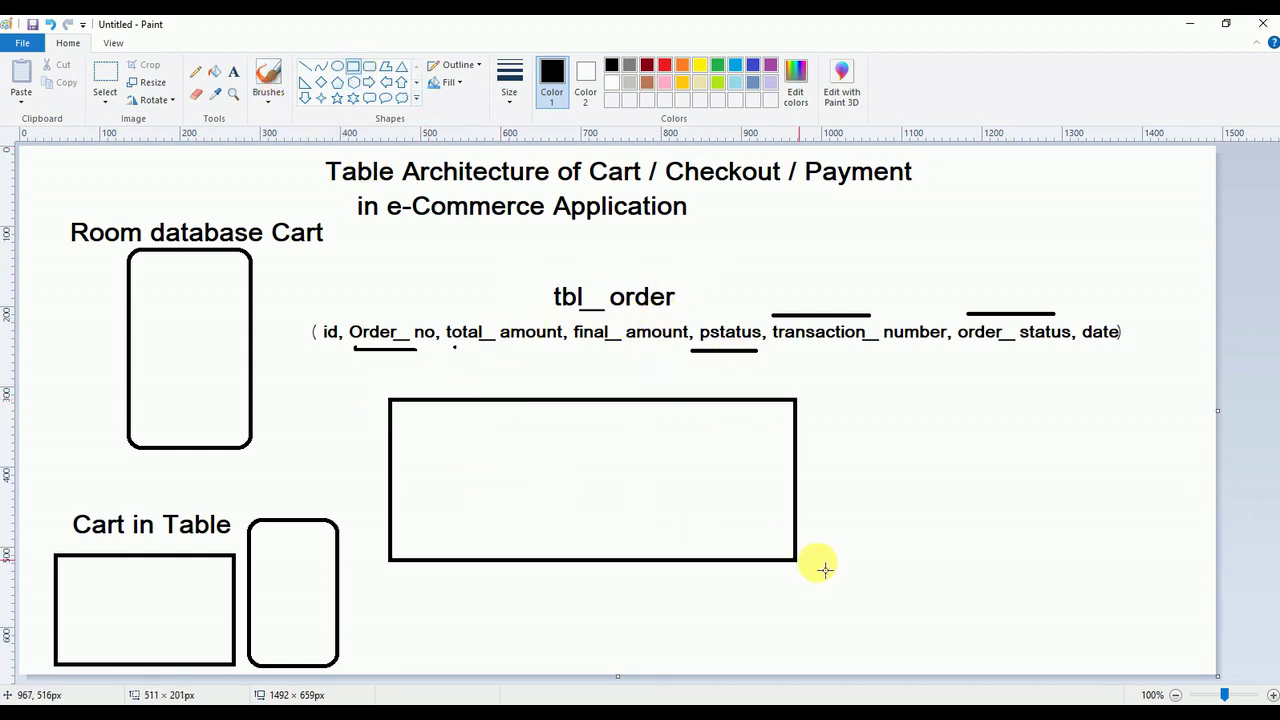
click(232, 80)
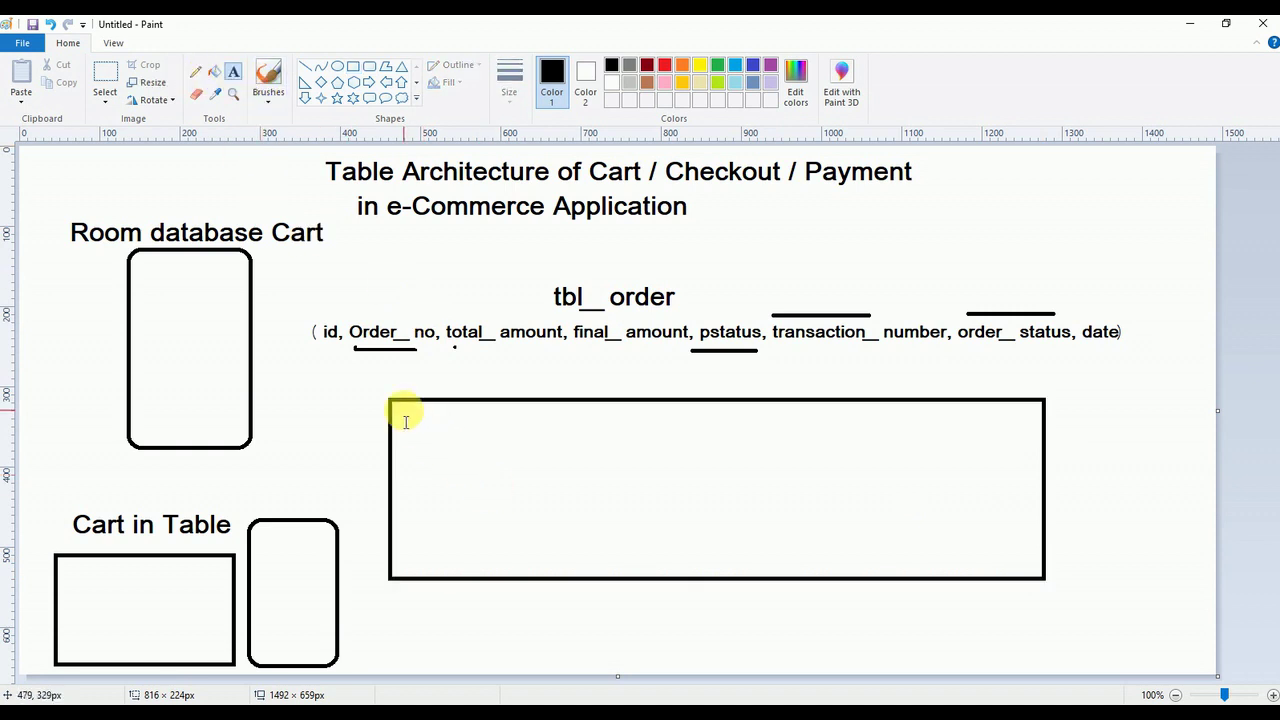
drag(401, 407, 897, 457)
text(id,)
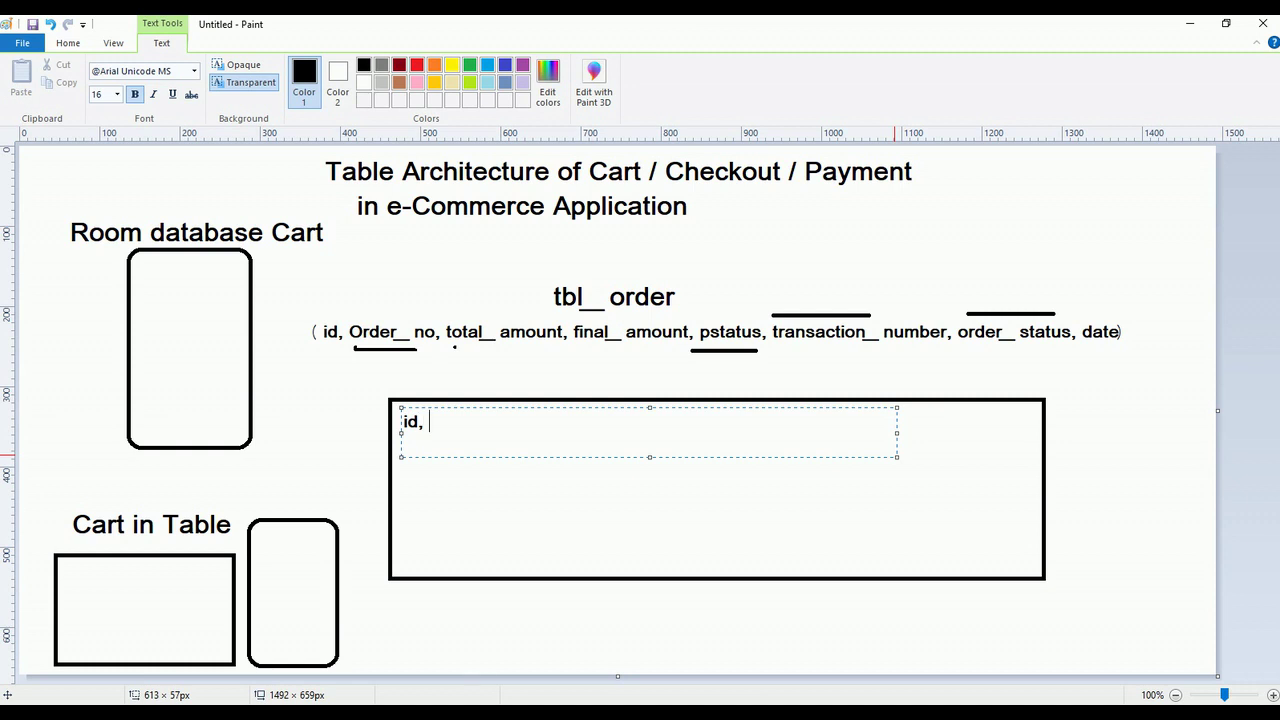
text( order_ )
text(no, )
text(pid)
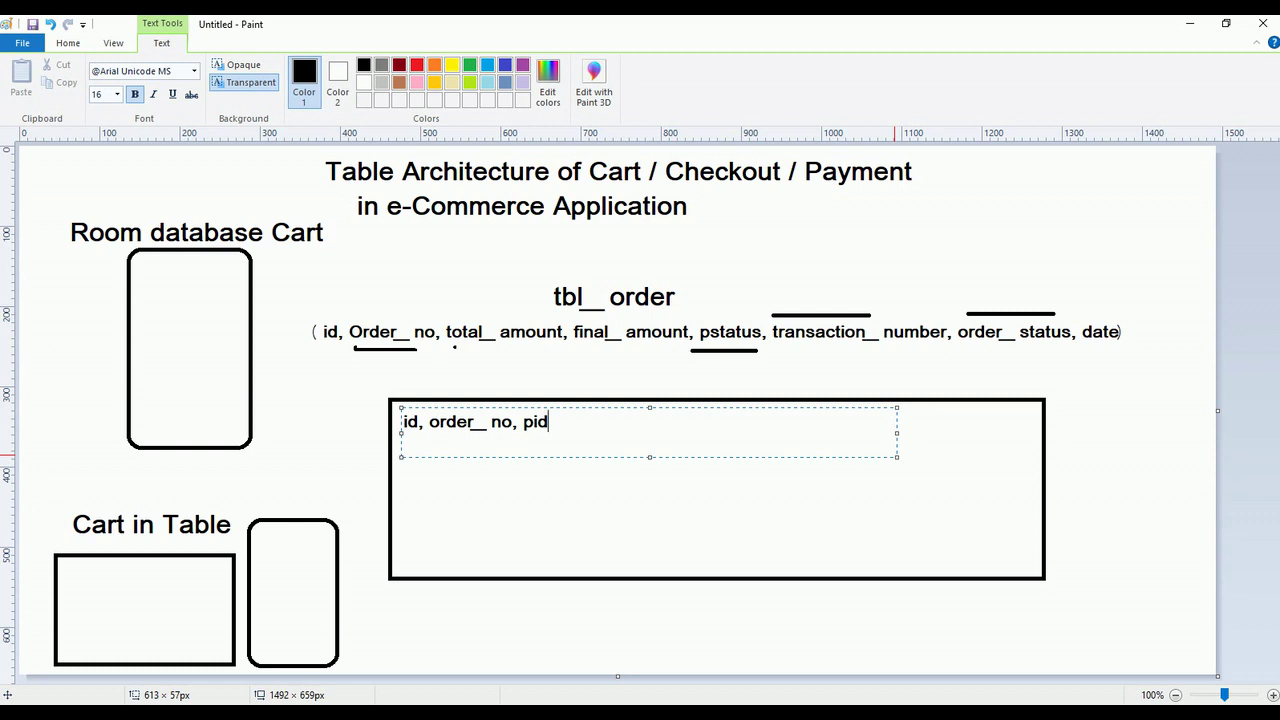
key(shift+Left)
key(shift+Left)
key(shift+Left)
key(shift+Left)
key(shift+Left)
key(shift+Left)
key(shift+Left)
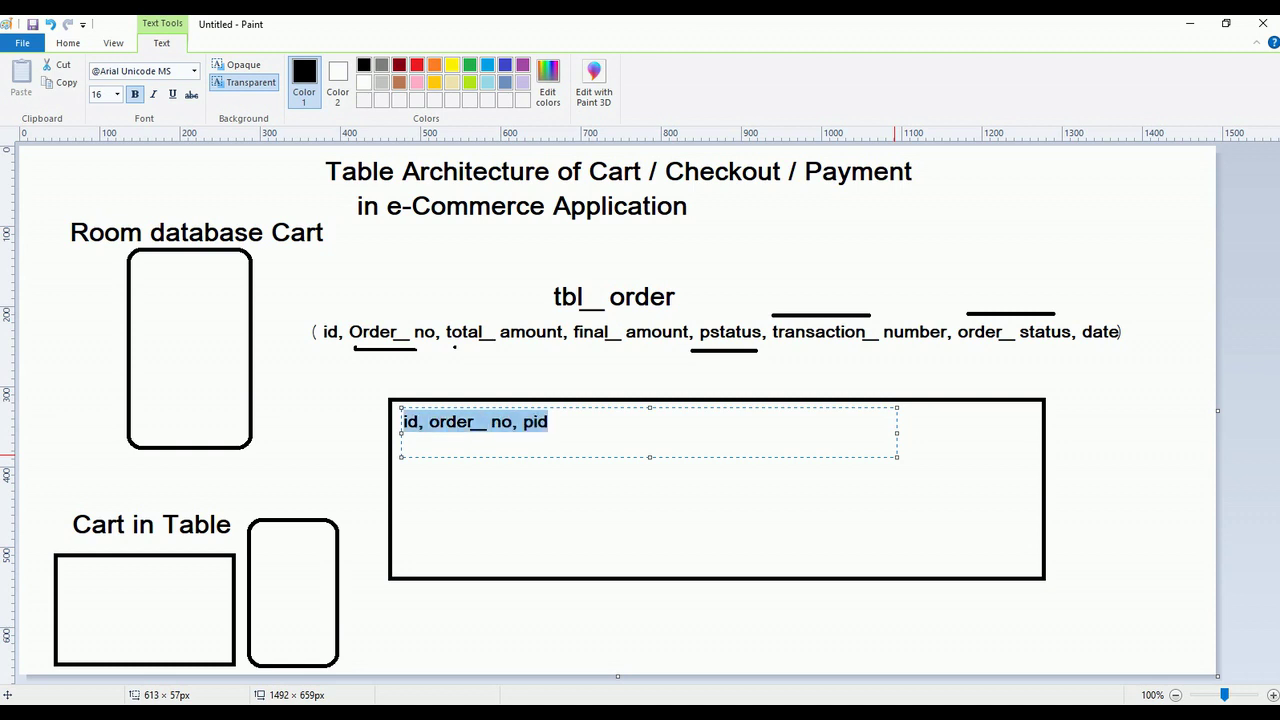
key(End)
key(Return)
text(1)
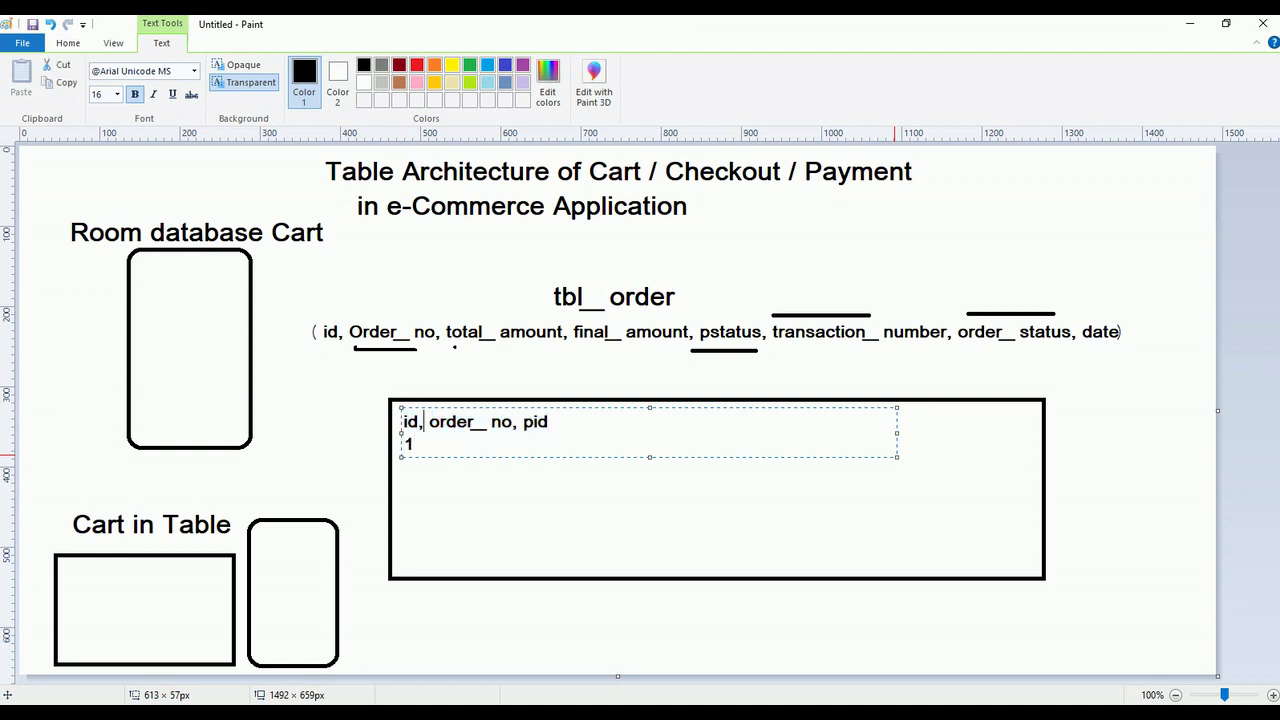
Step: Place a 'uid,' label left of tbl_order, then prefix a comma so it reads ',uid,'
click(405, 363)
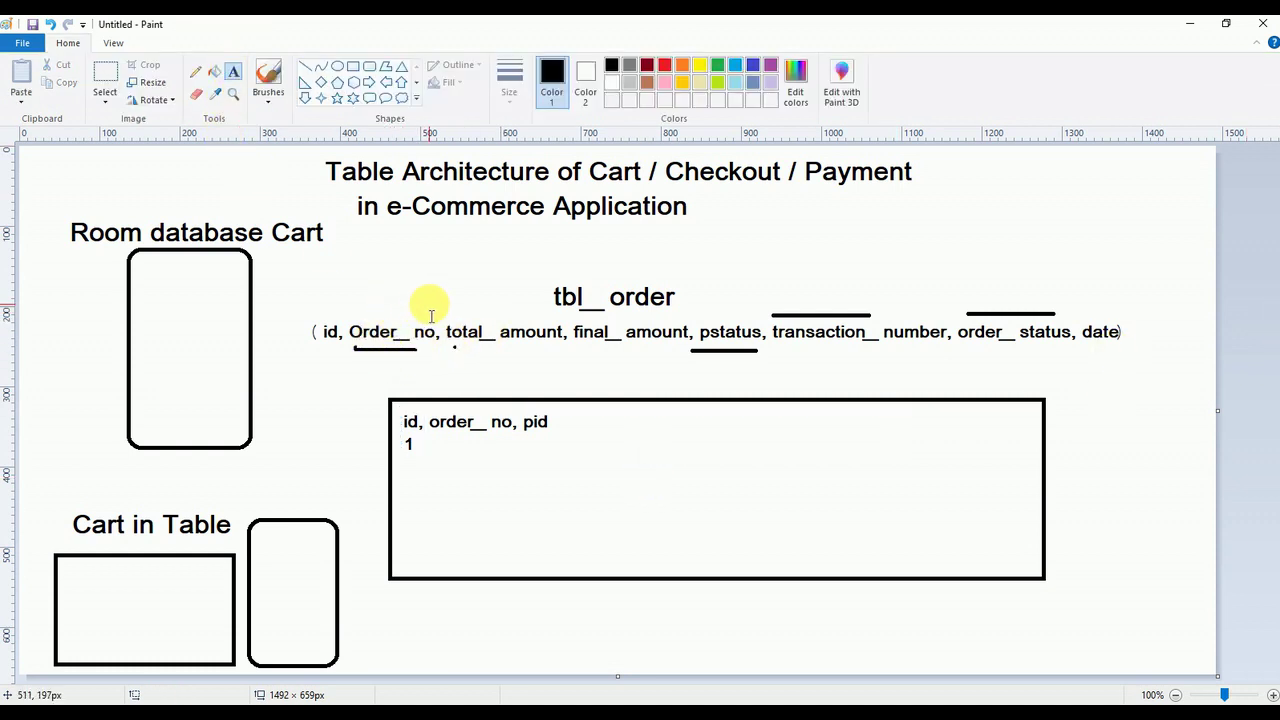
drag(427, 290, 484, 316)
text(uid,)
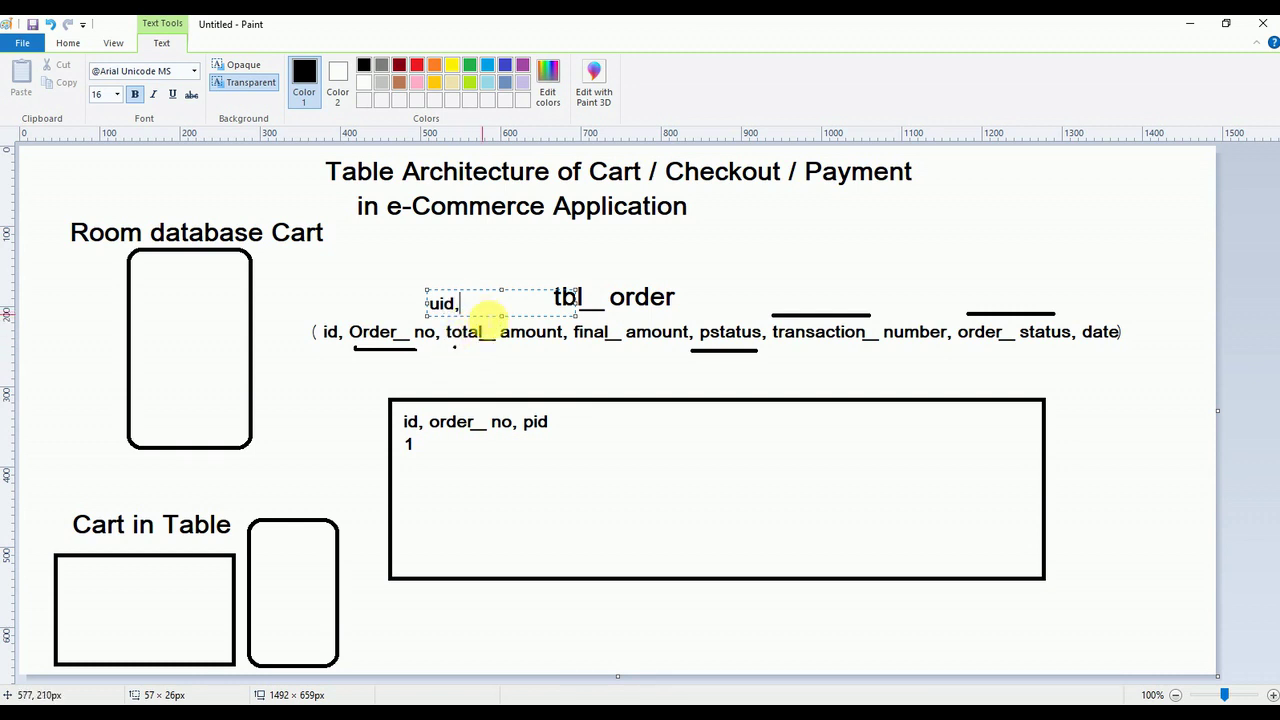
key(Home)
text(,)
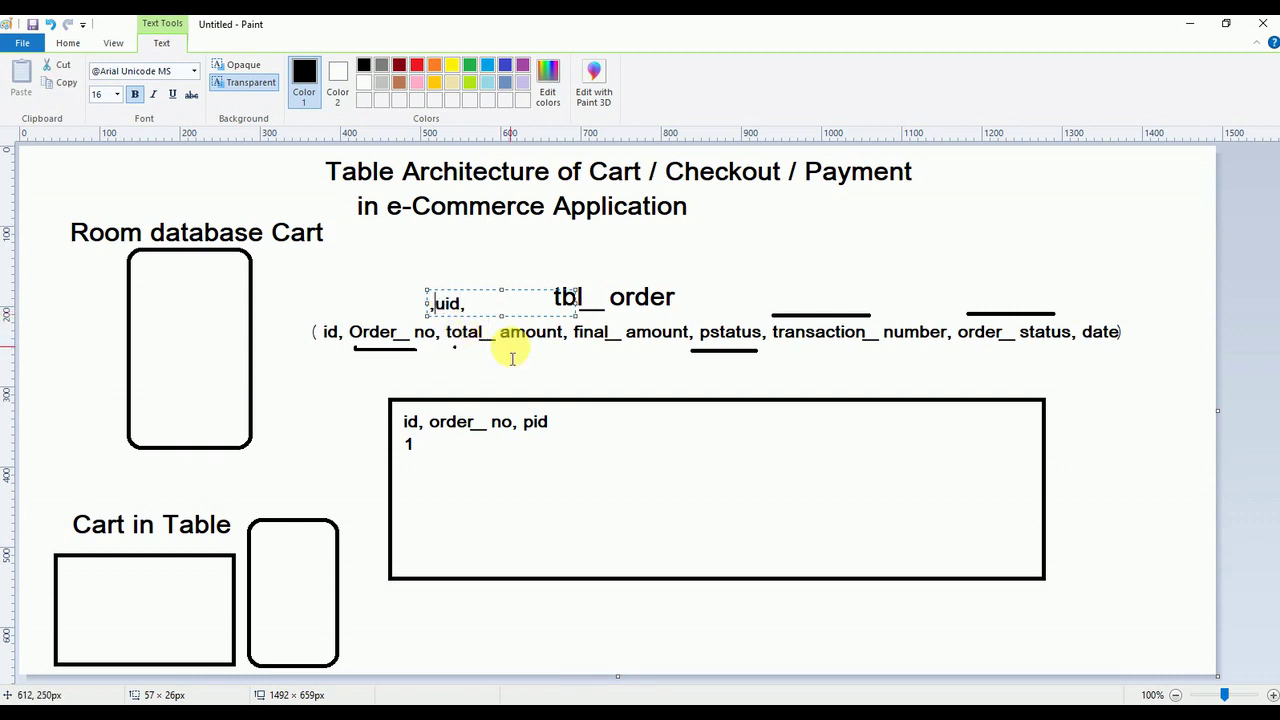
click(580, 457)
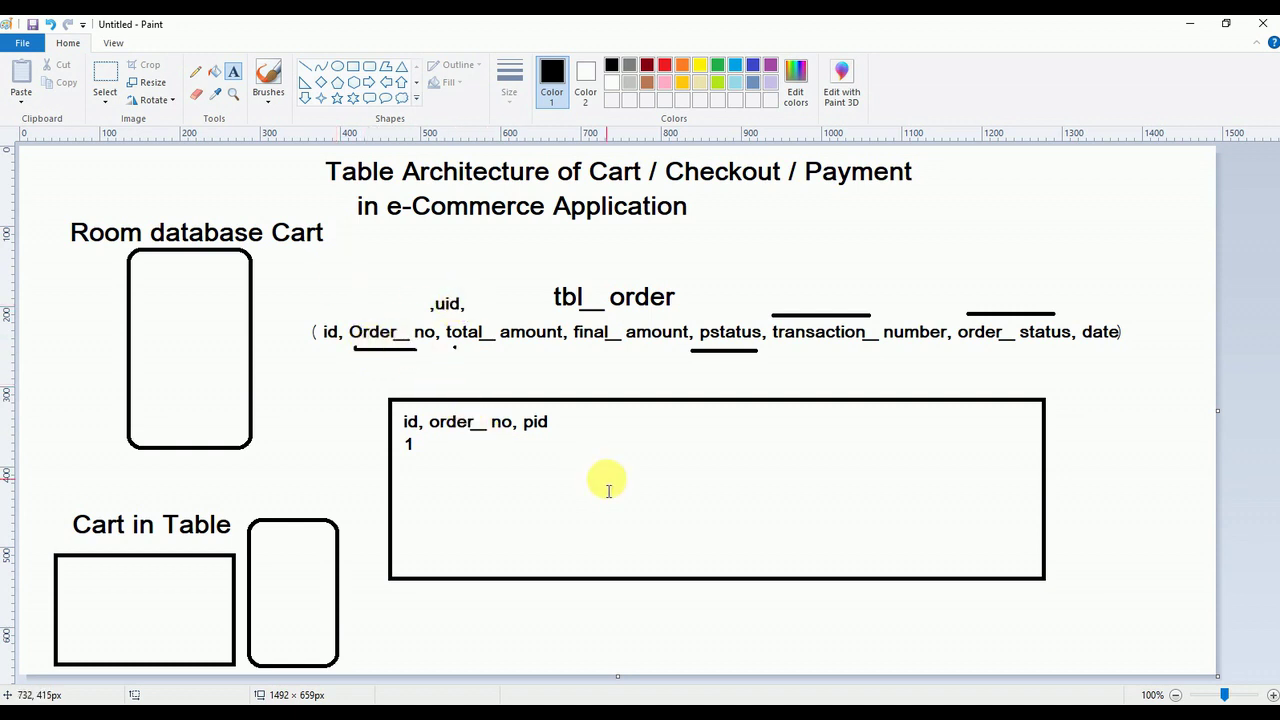
Step: Write the first sample row's order number 45784 and pid 101 in the box
click(231, 74)
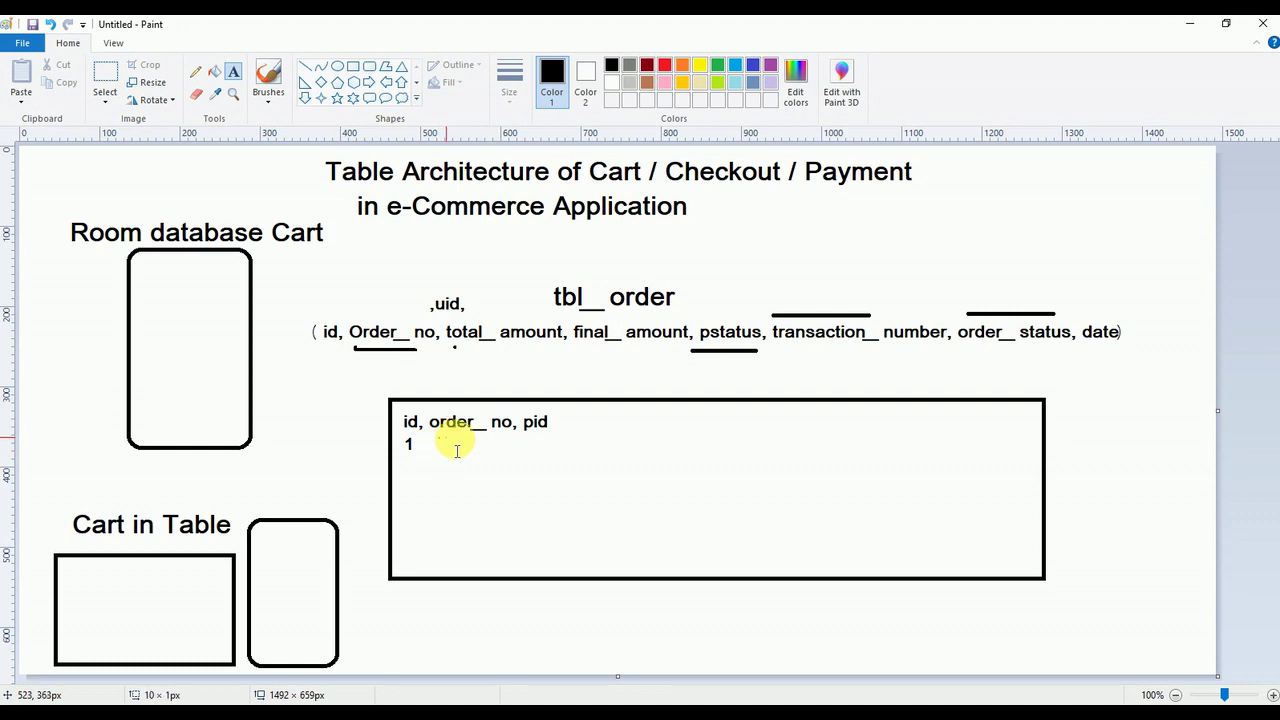
drag(437, 436, 584, 460)
text(4578)
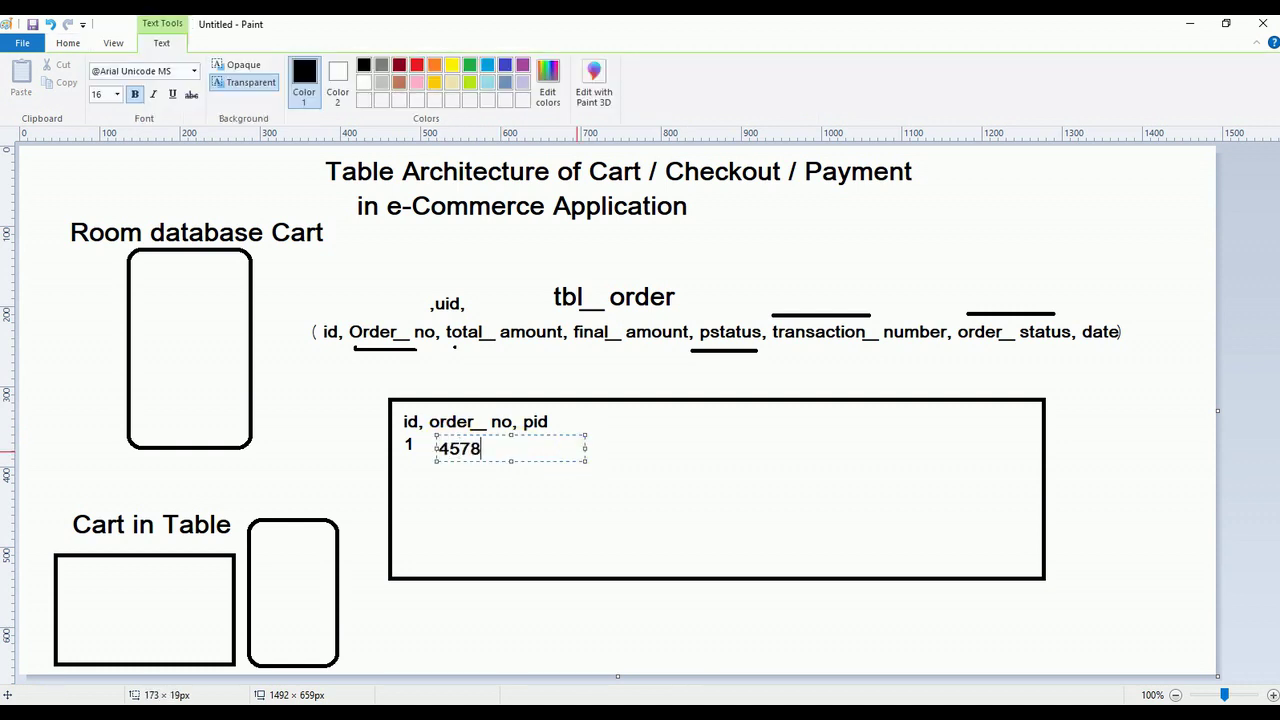
text(4)
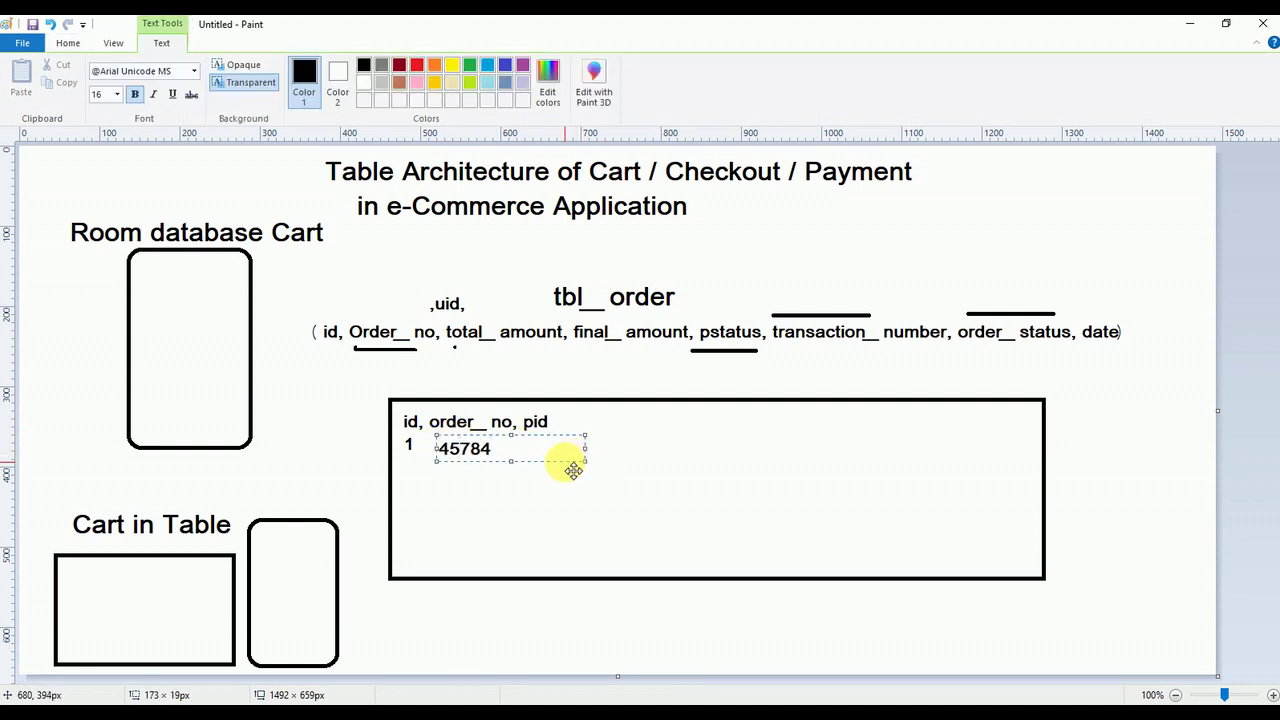
drag(573, 470, 566, 464)
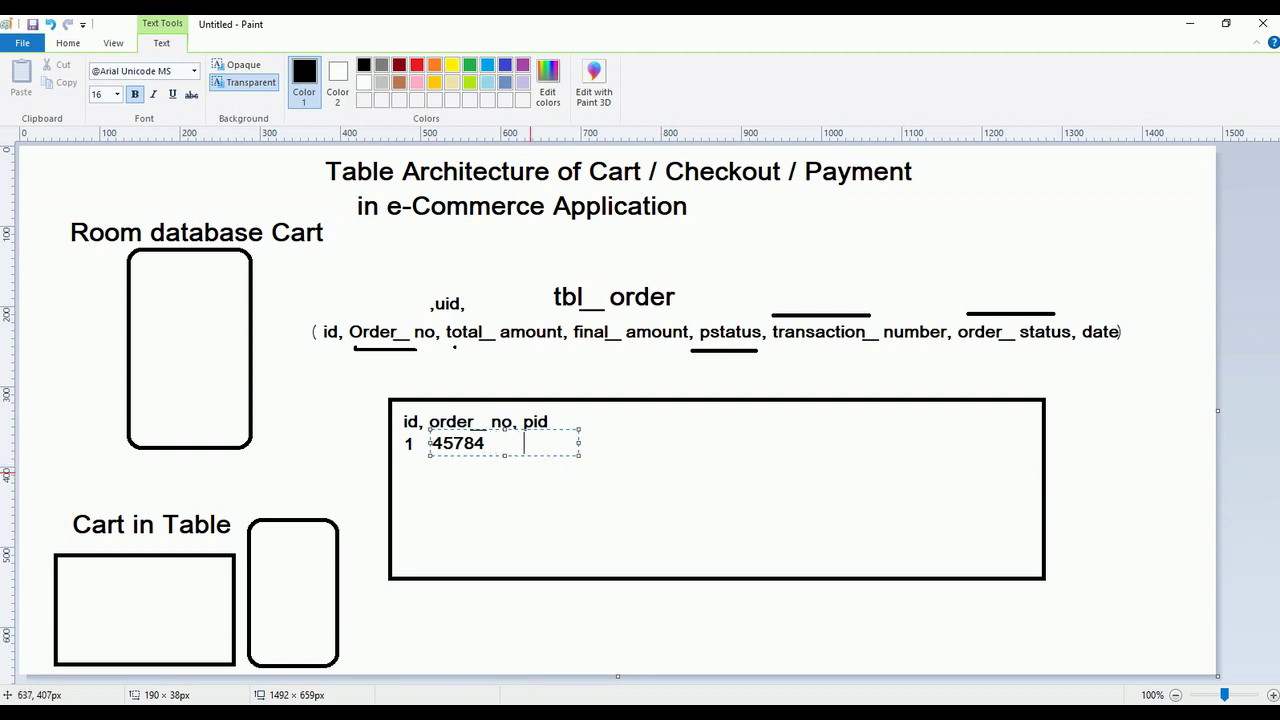
text(101)
click(419, 477)
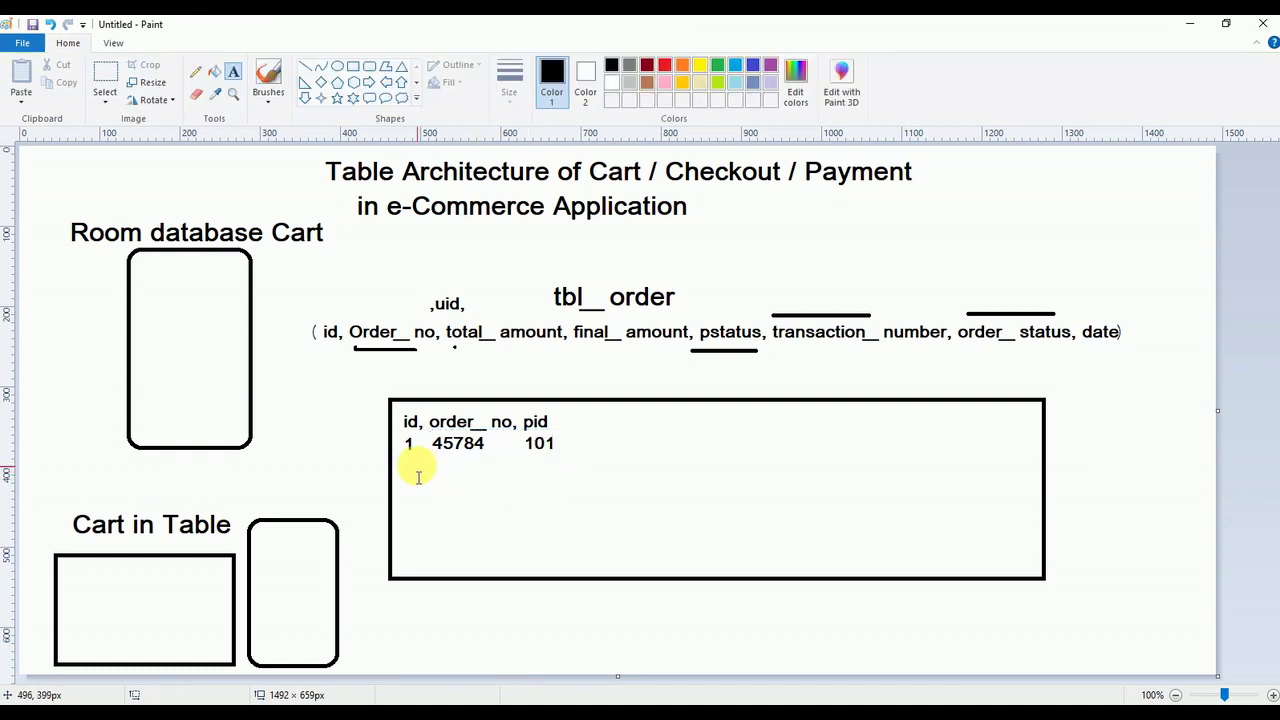
Step: Add rows 2–4 below: 2 45784 102, then rows 3 and 4 with pids 103 and 104
drag(401, 460, 615, 535)
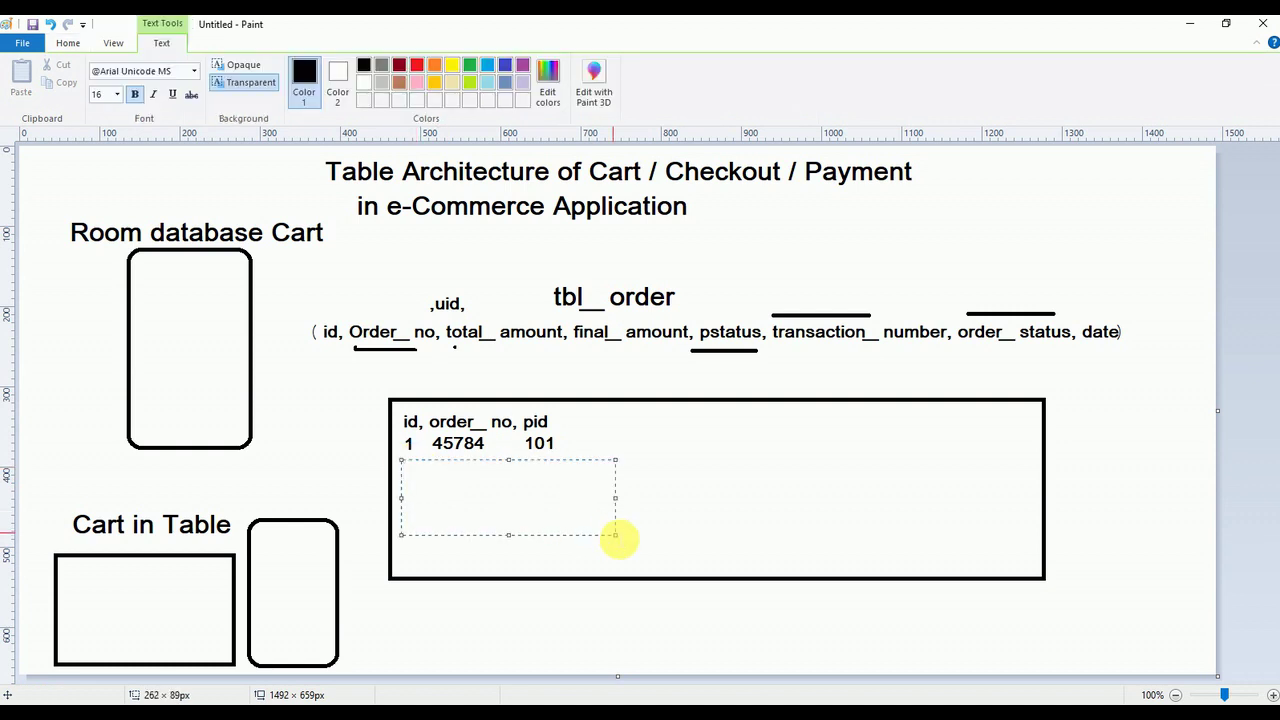
text(2   4)
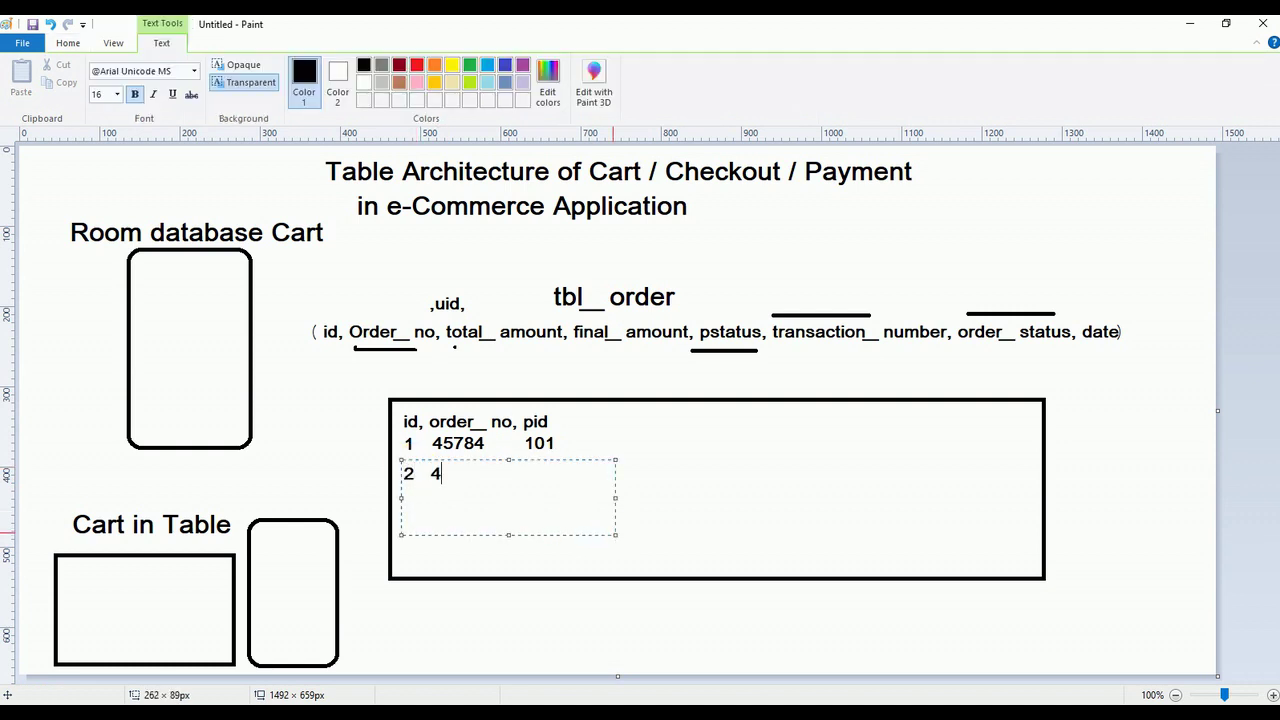
text(5784)
text(         102)
key(Return)
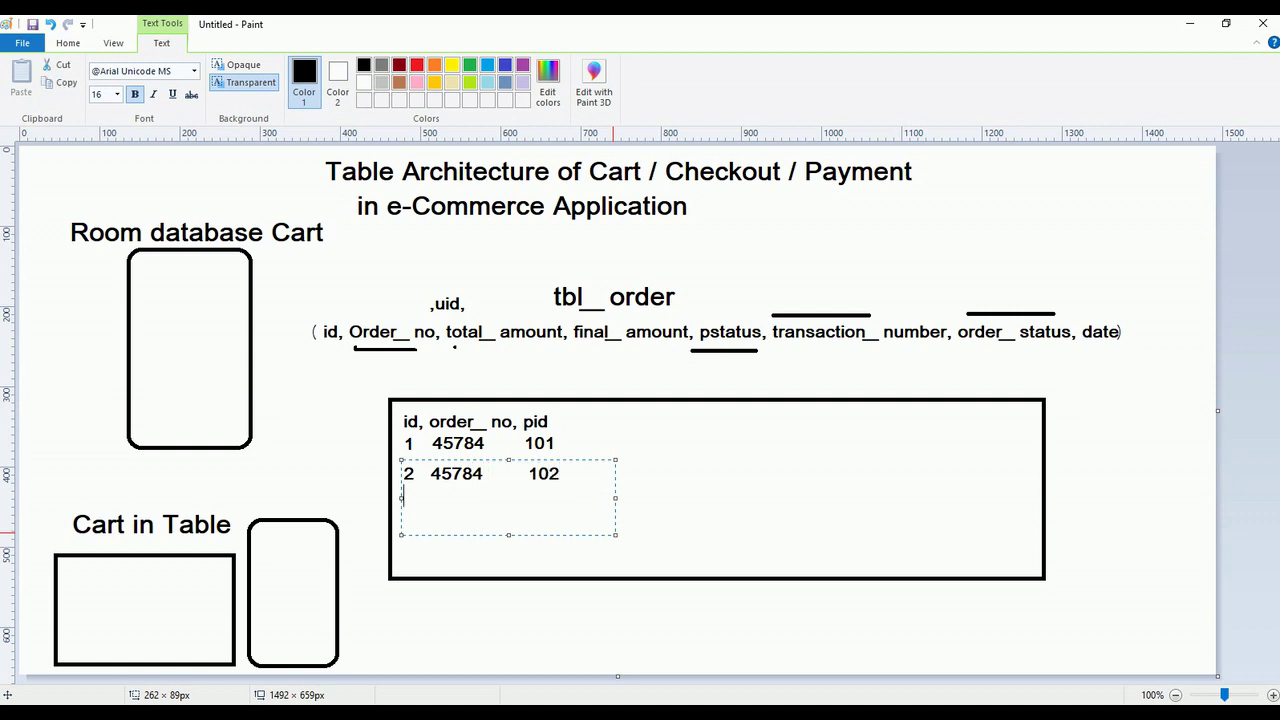
text(3 )
text(4578)
text(10)
text(3)
key(Return)
text(4  )
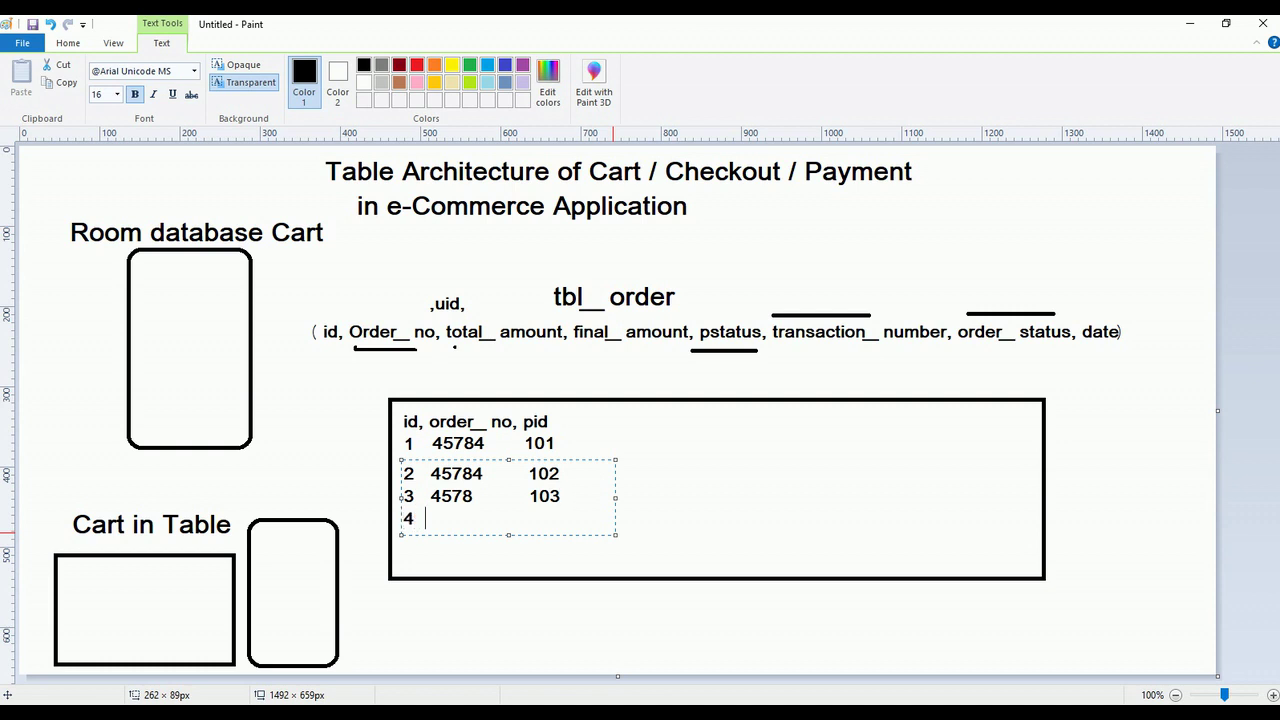
text(45778)
key(BackSpace)
key(BackSpace)
text(8)
text(104)
Step: With a thicker pencil, draw an arrow from Order_ no down to the sample-rows box
click(564, 576)
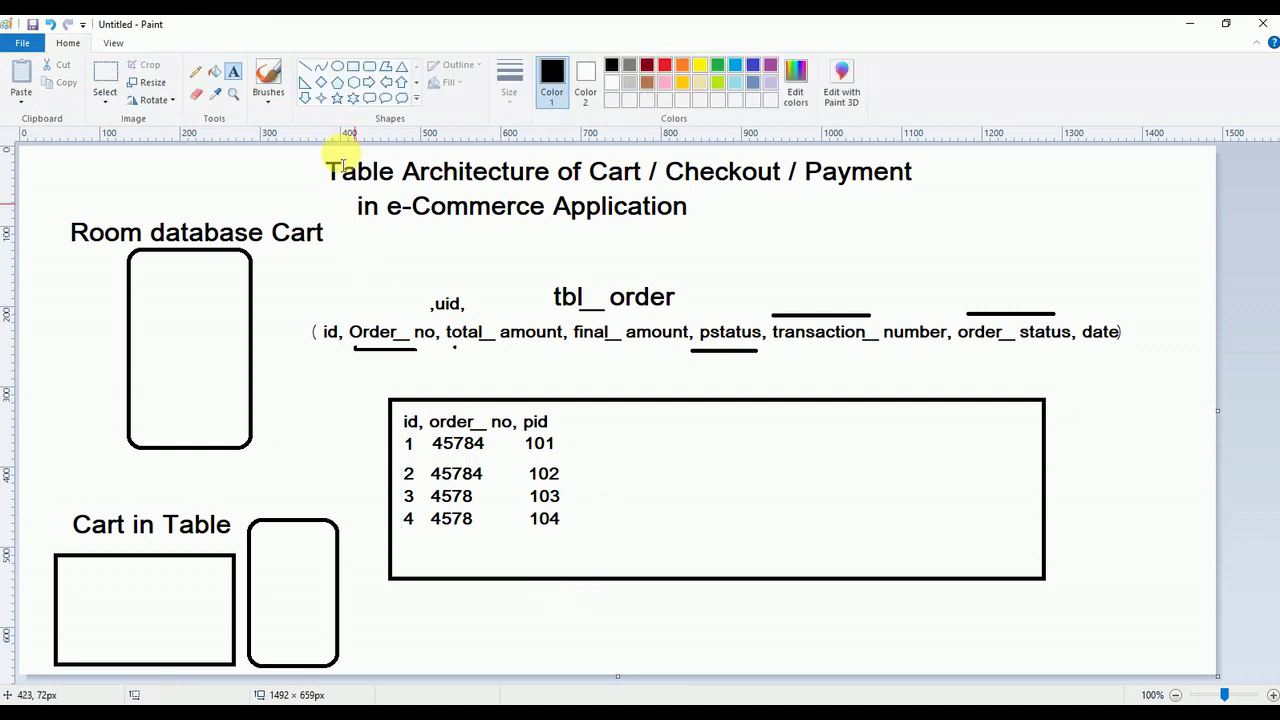
click(196, 72)
click(509, 80)
click(522, 212)
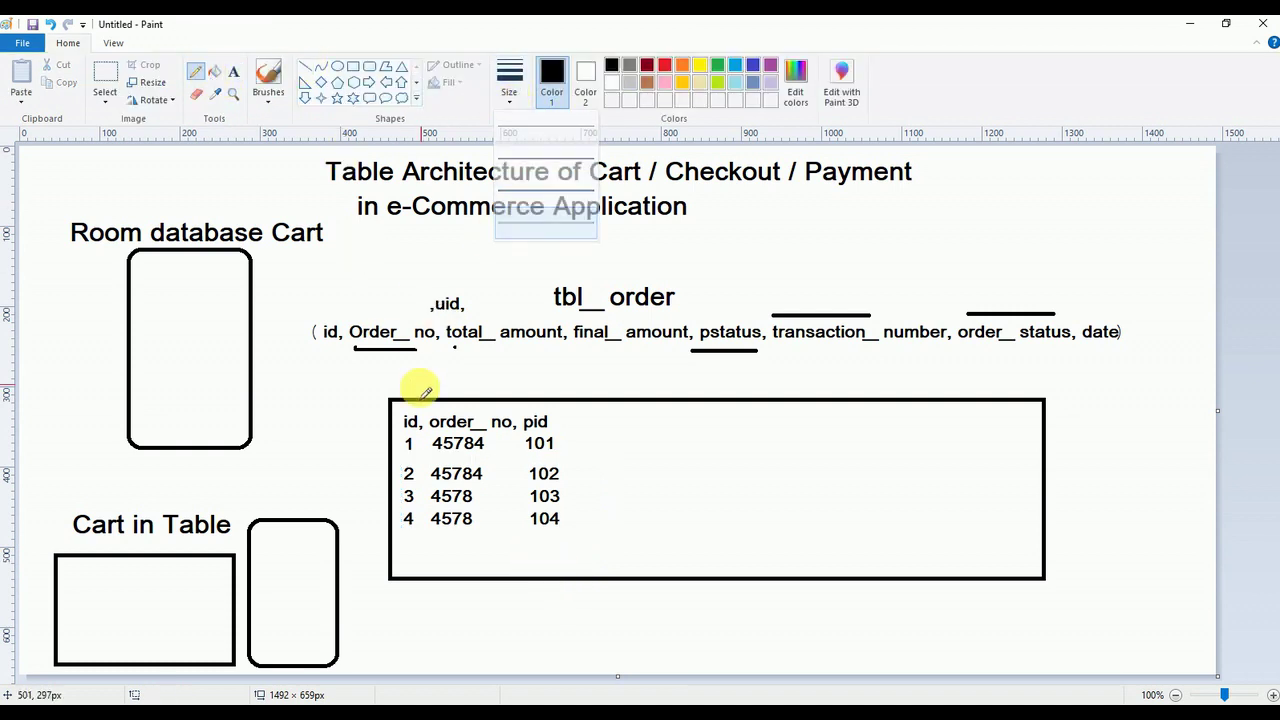
mouse_move(372, 352)
mouse_down()
mouse_move(478, 396)
mouse_move(490, 380)
mouse_up()
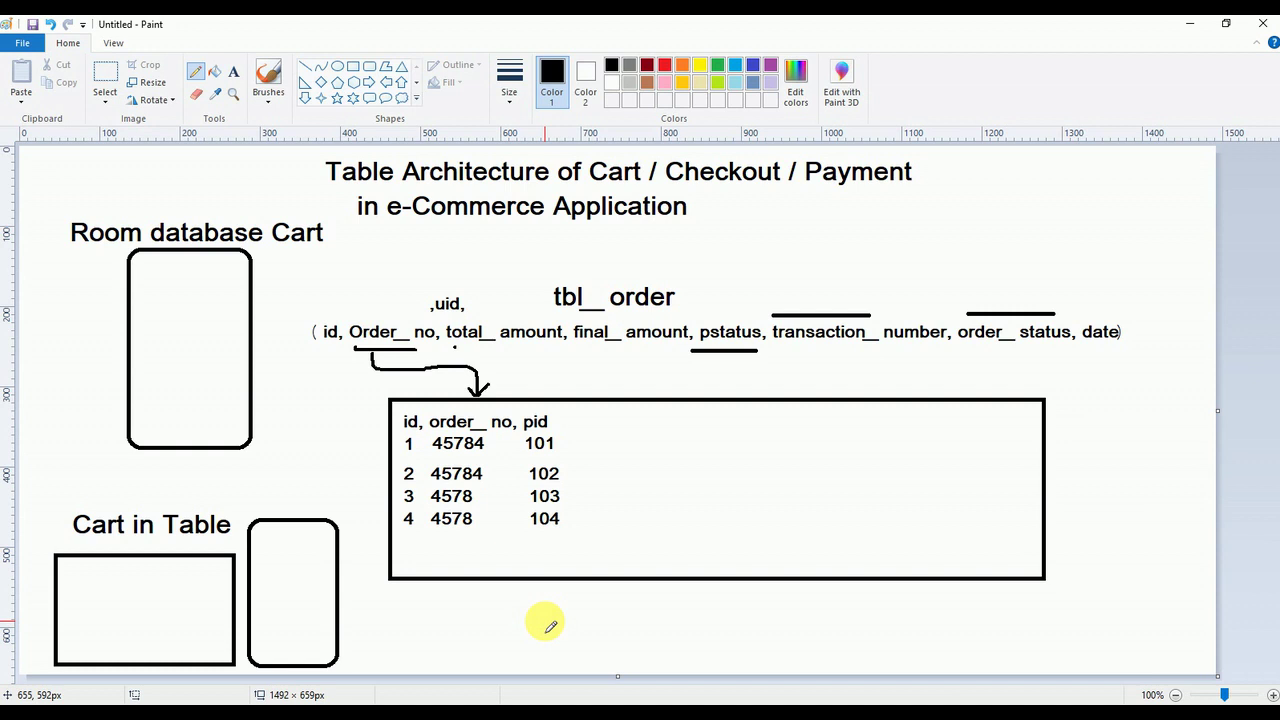
Step: Type 'tbl_ order_ details' above the sample rows and widen it onto one line
click(233, 71)
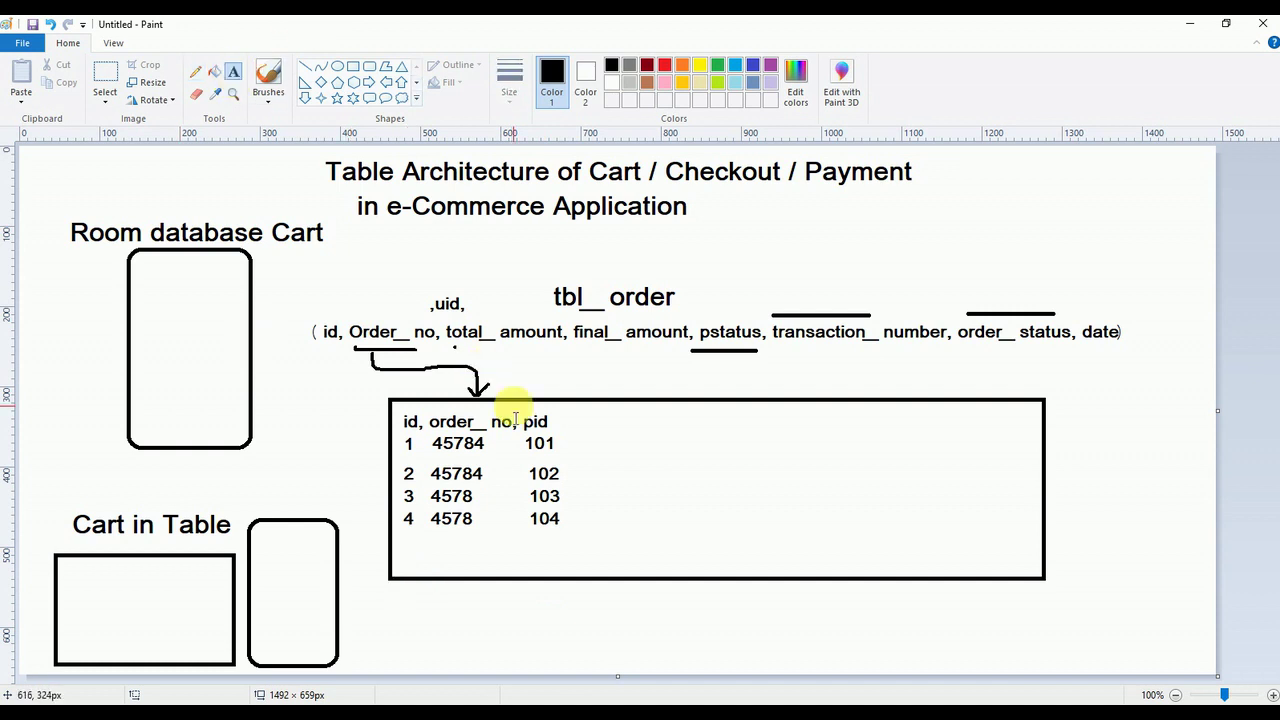
drag(535, 376, 600, 388)
text(bl)
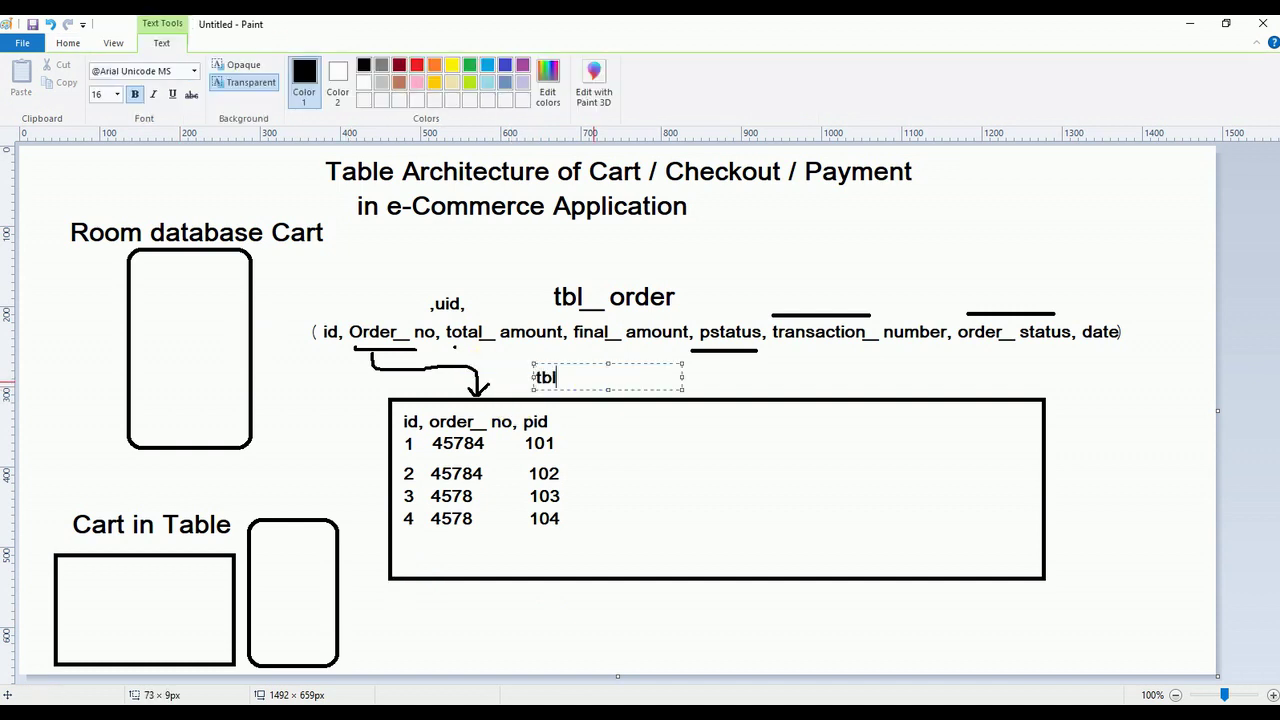
text(__ order__)
text( details)
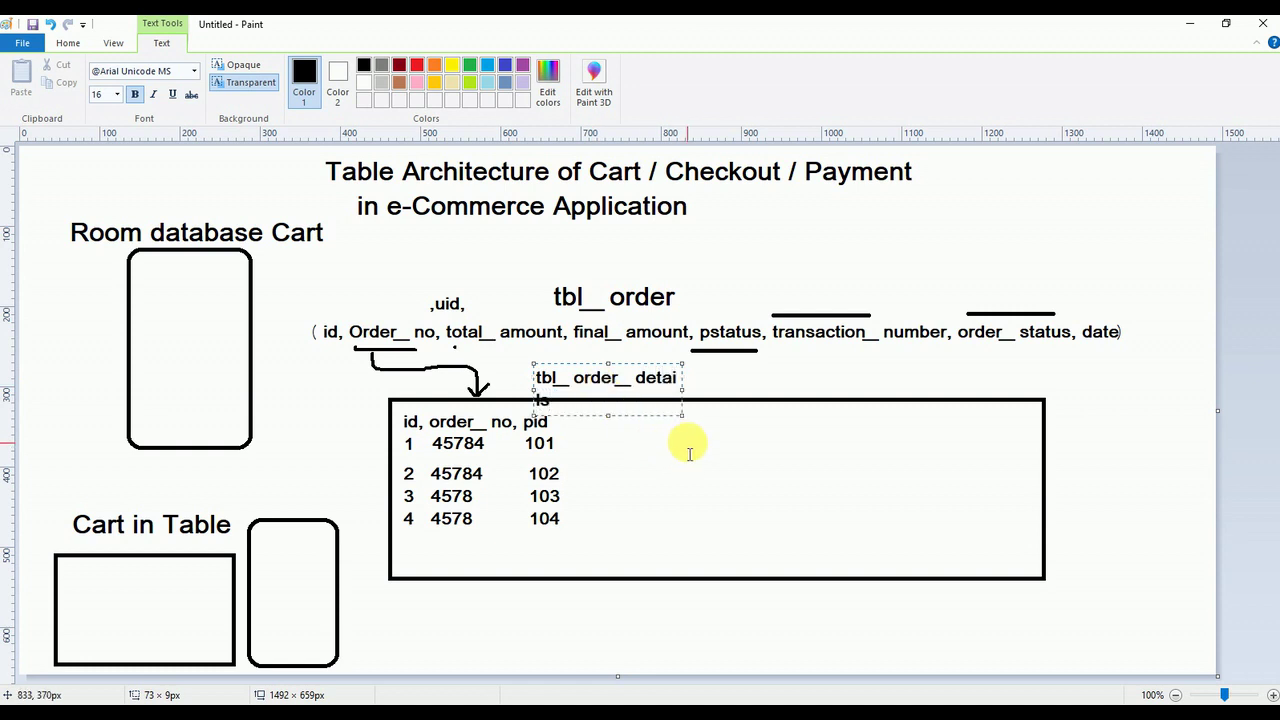
drag(683, 415, 727, 404)
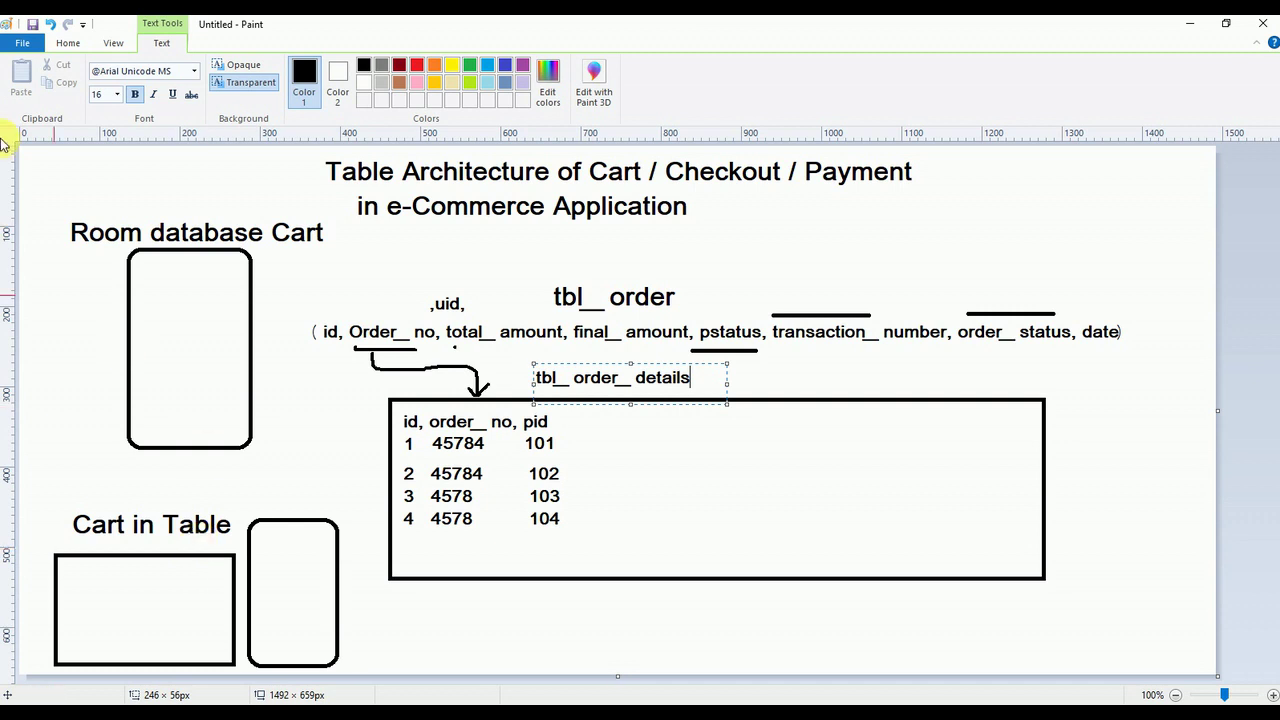
click(67, 43)
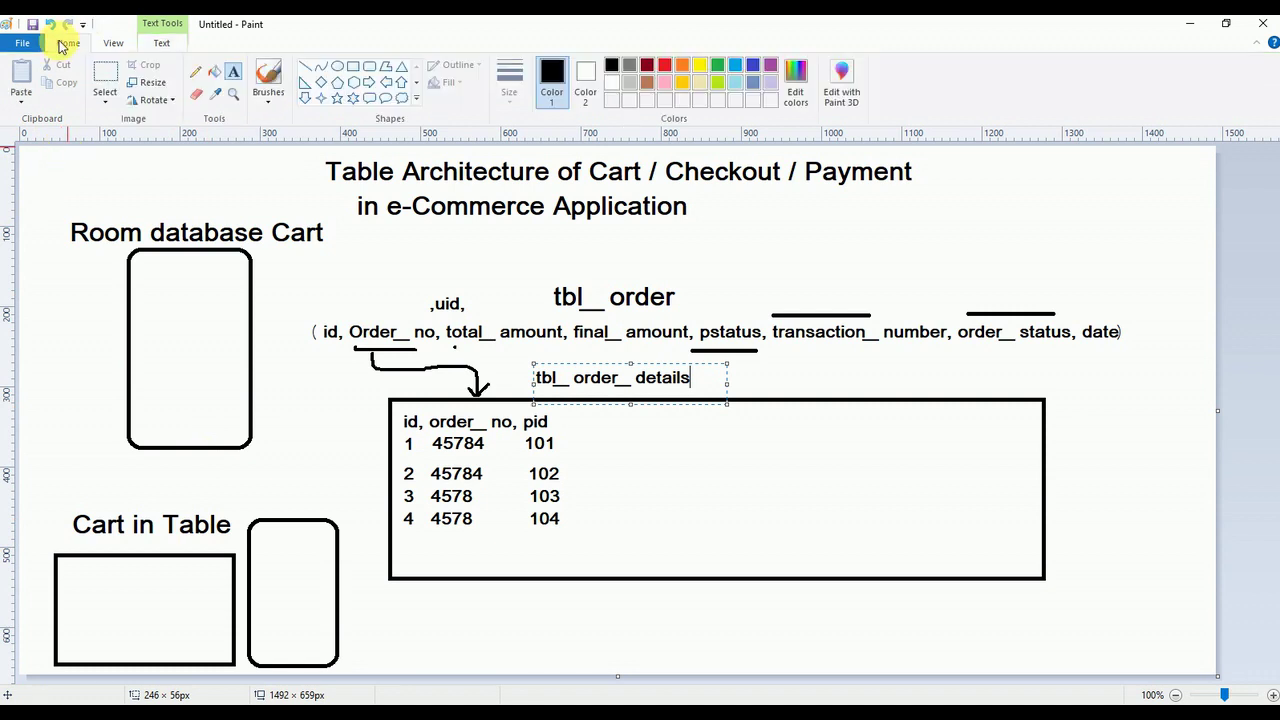
Step: Draw pencil ticks right of date), by the box's corner and top edge, and above Order_
click(196, 72)
drag(1138, 338, 1188, 314)
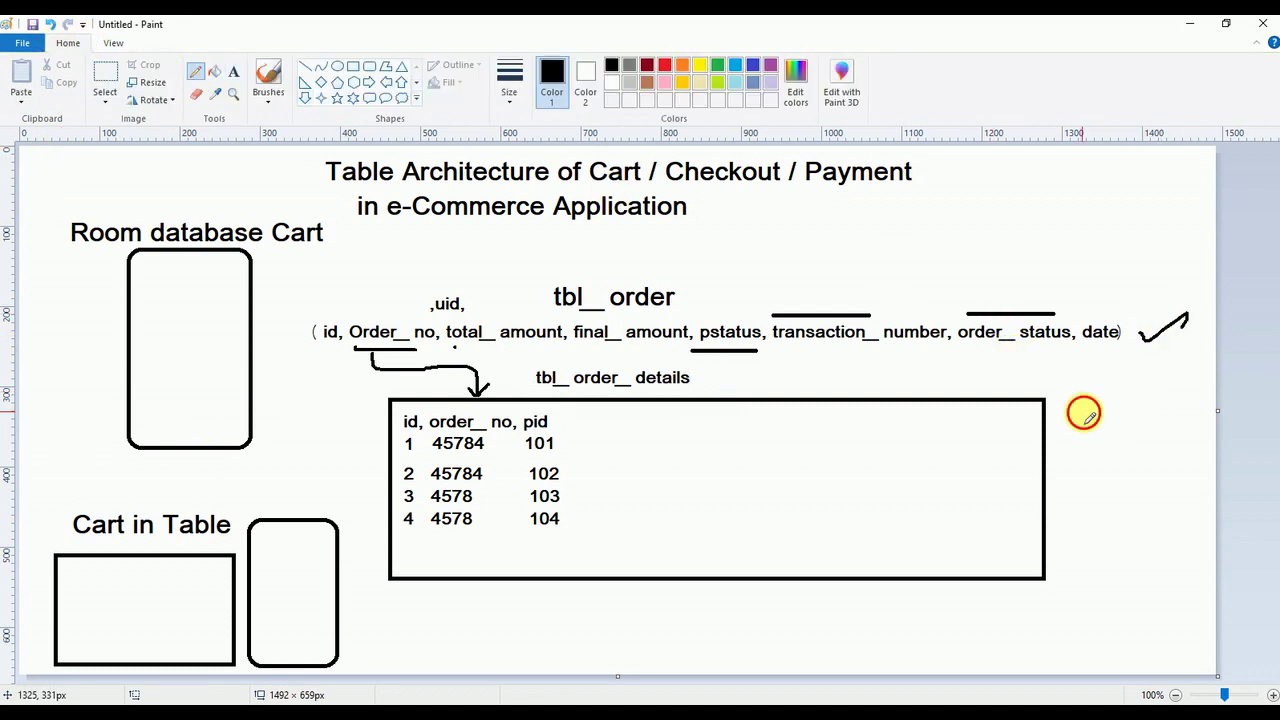
drag(1082, 408, 1118, 396)
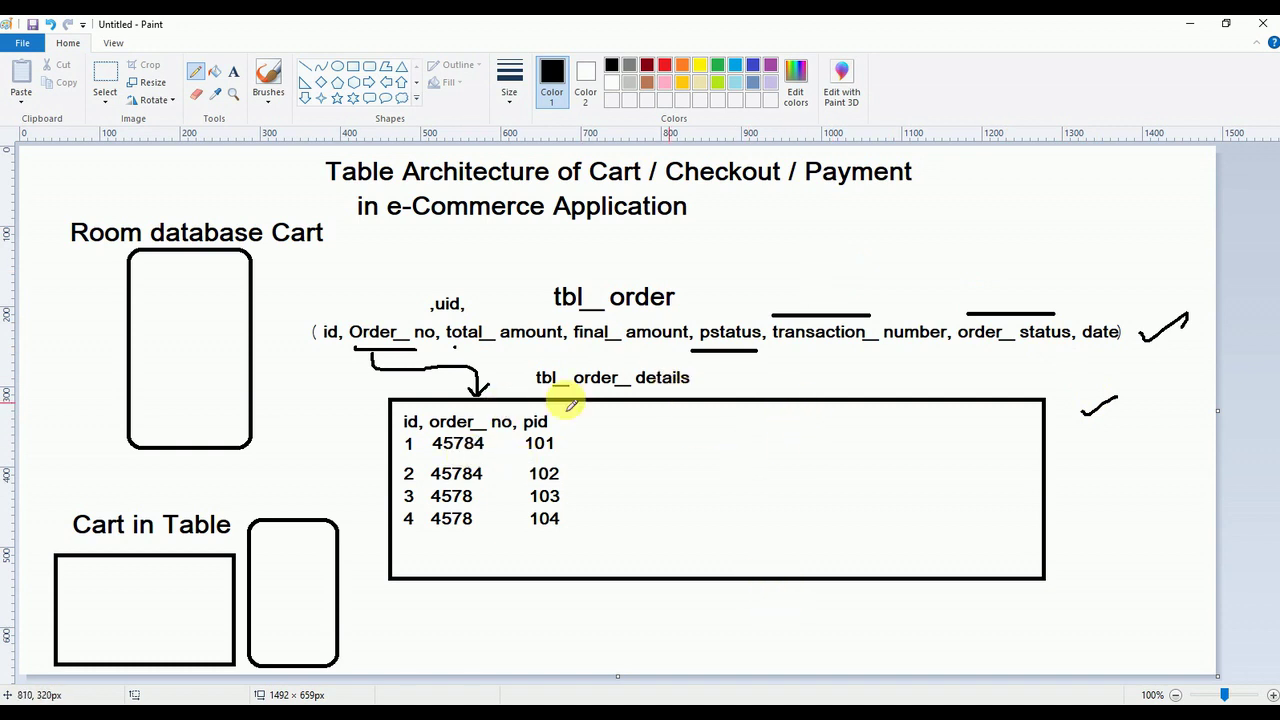
click(767, 412)
drag(767, 412, 806, 385)
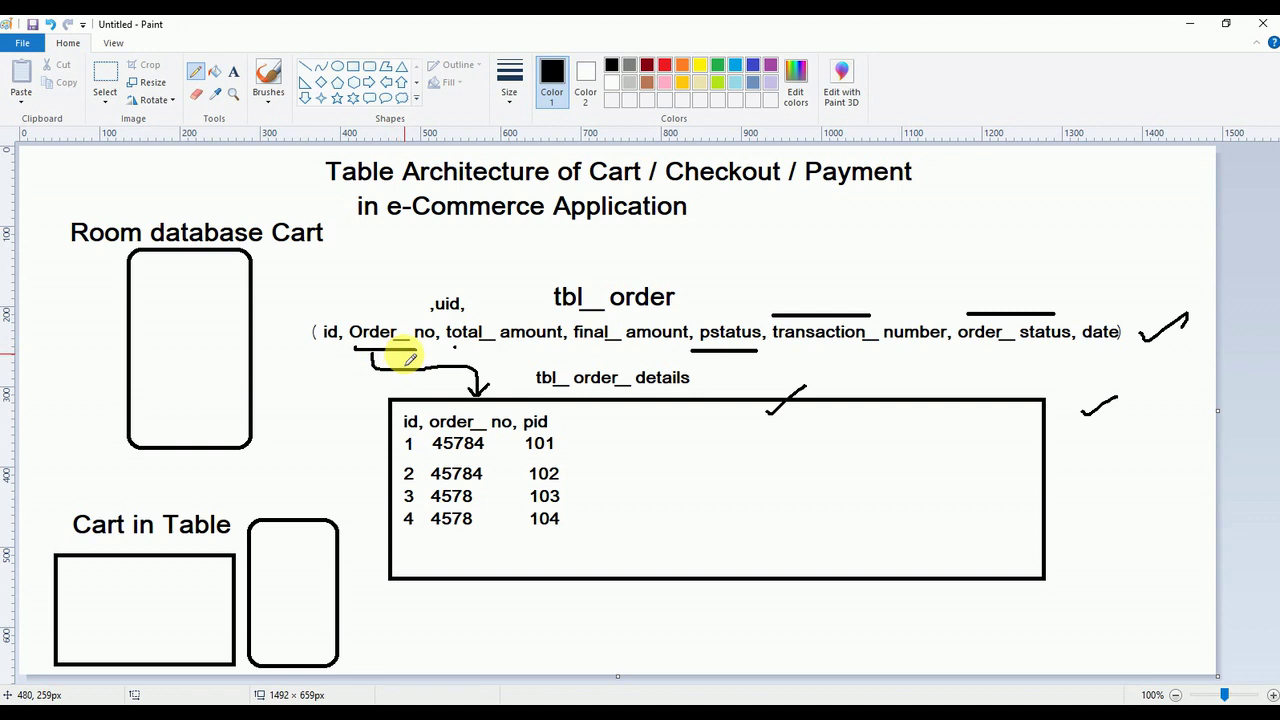
drag(369, 306, 404, 295)
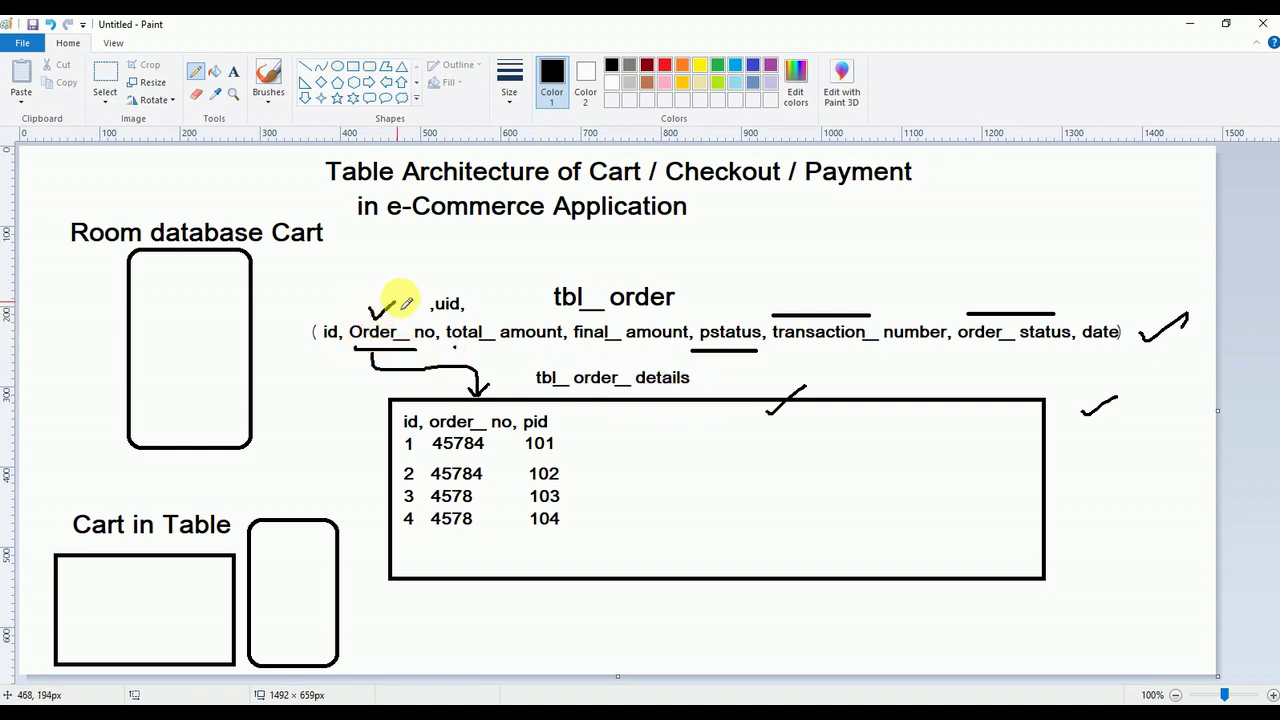
Step: Draw a brace by pids 101–104, an = below 104, lines at total_/final_ amount, and a large tick
mouse_move(578, 432)
mouse_down()
mouse_move(586, 529)
mouse_move(572, 534)
mouse_up()
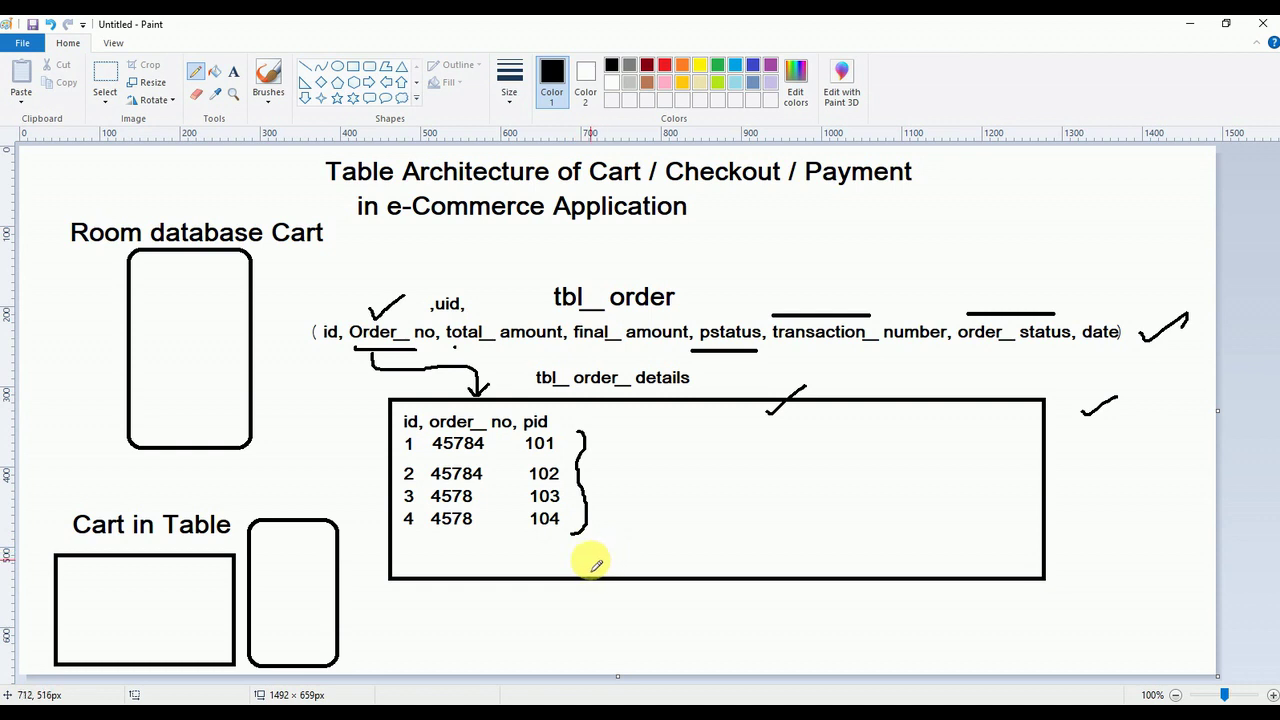
drag(530, 545, 545, 556)
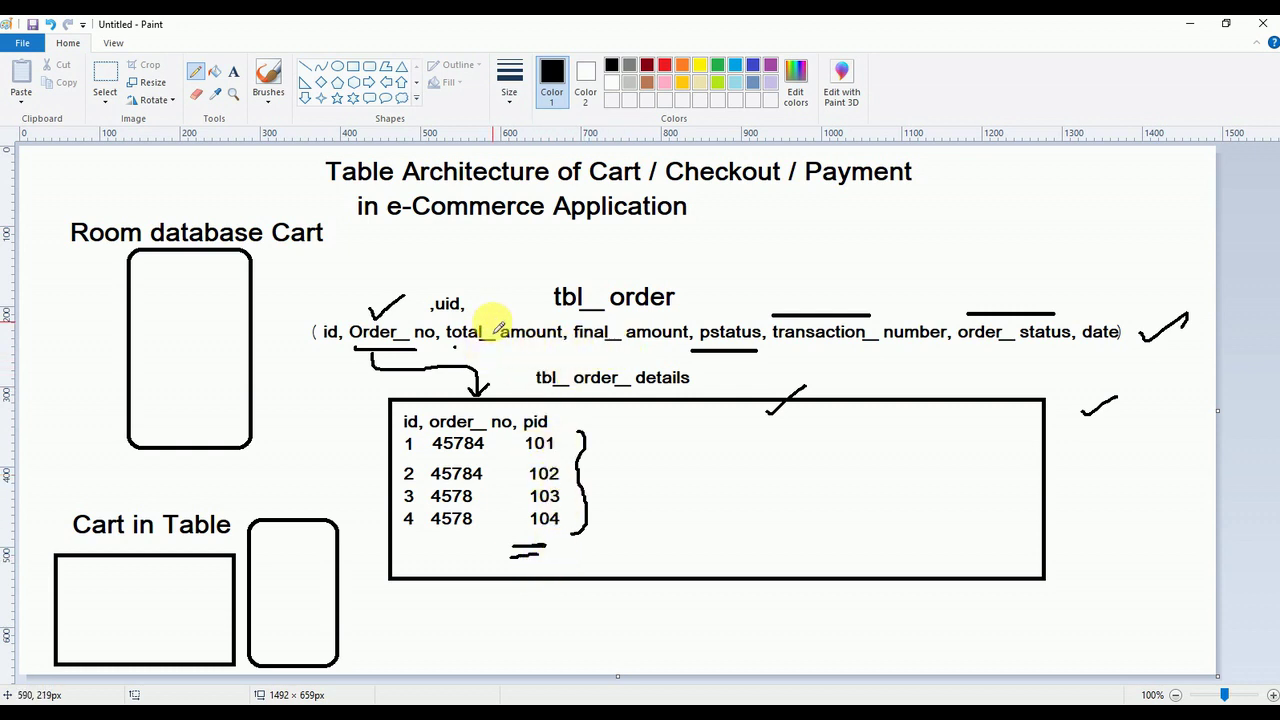
mouse_move(495, 321)
mouse_down()
mouse_move(447, 321)
mouse_move(557, 321)
mouse_up()
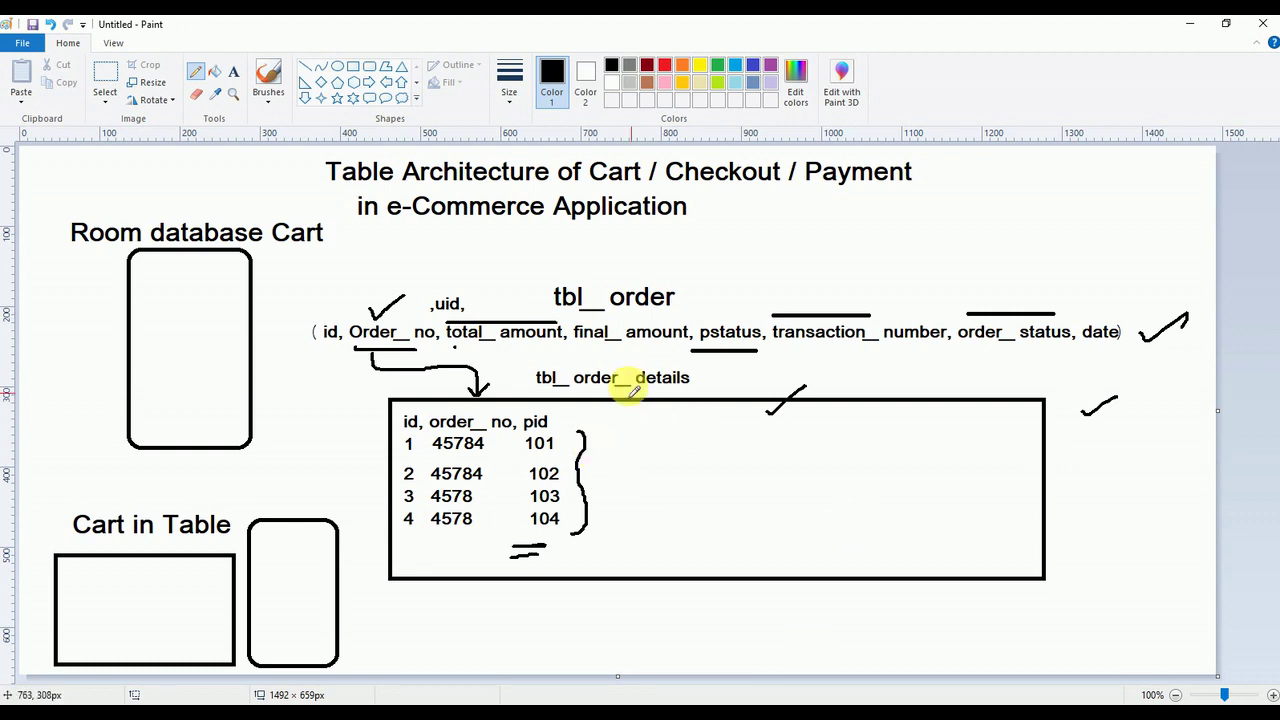
drag(584, 350, 644, 349)
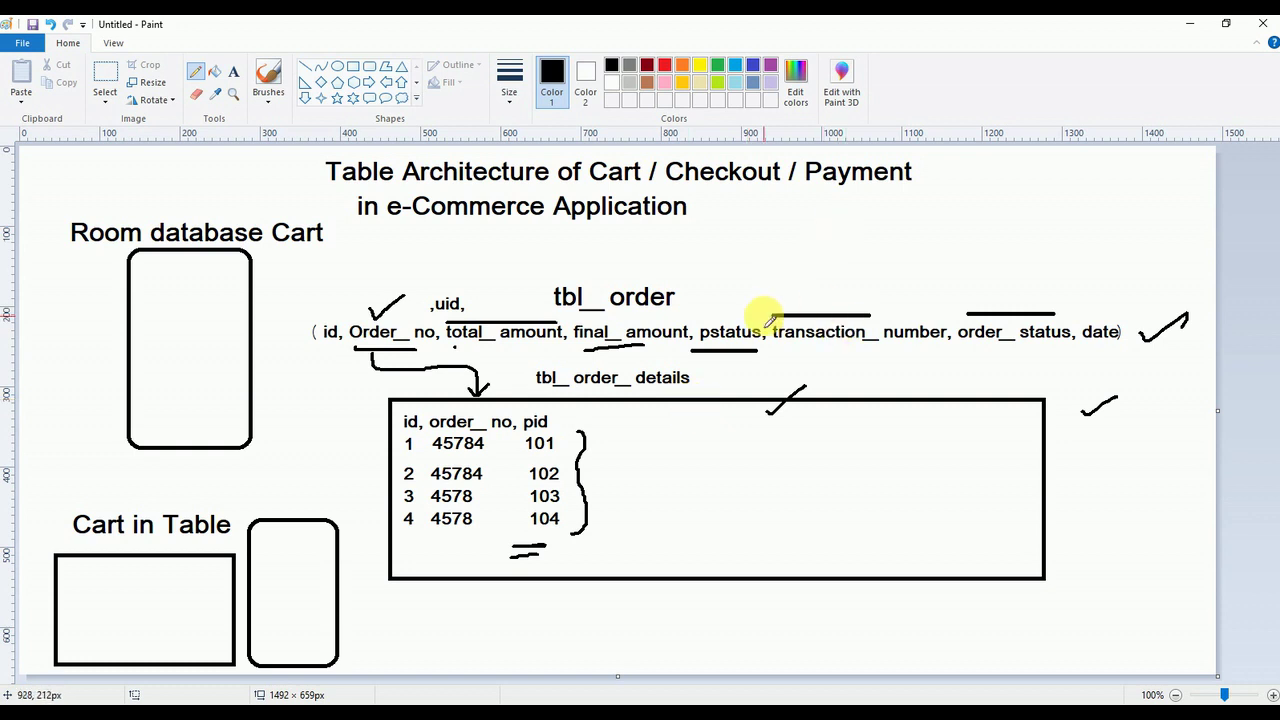
drag(826, 271, 939, 229)
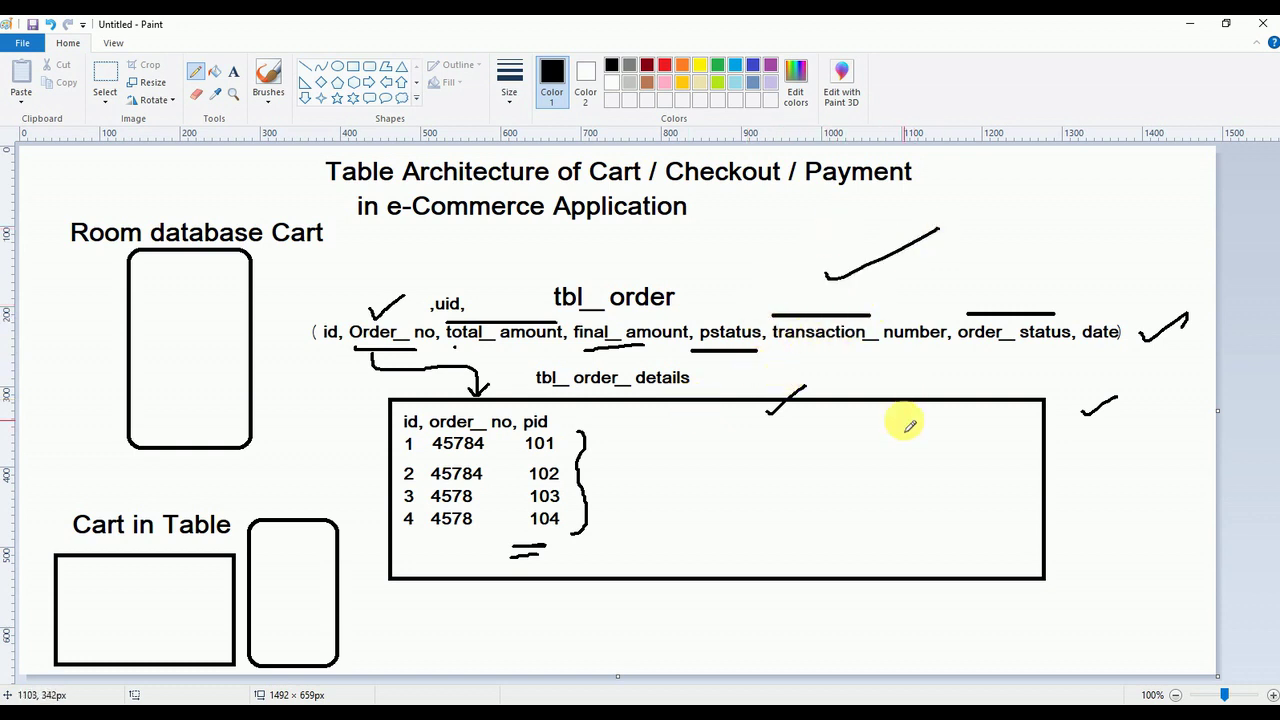